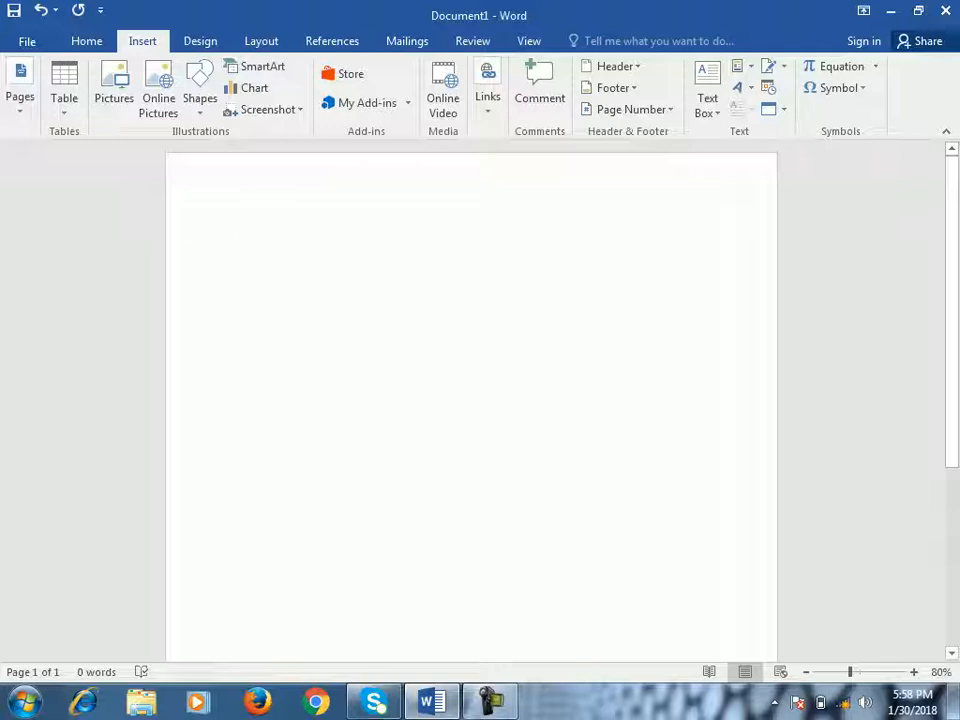
pyautogui.click(487, 92)
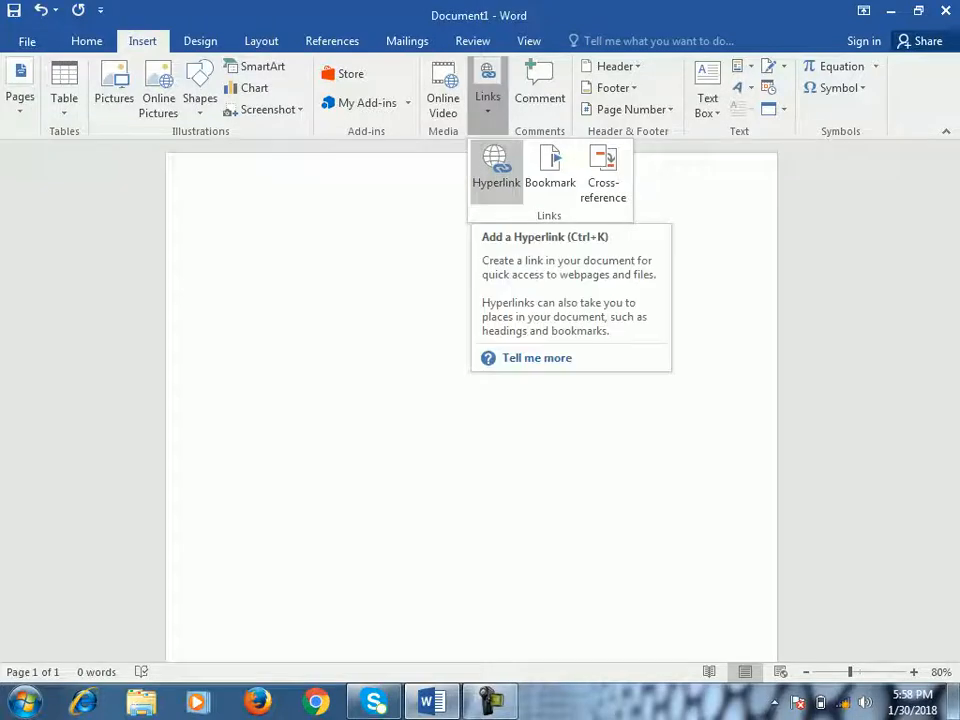
pyautogui.click(365, 233)
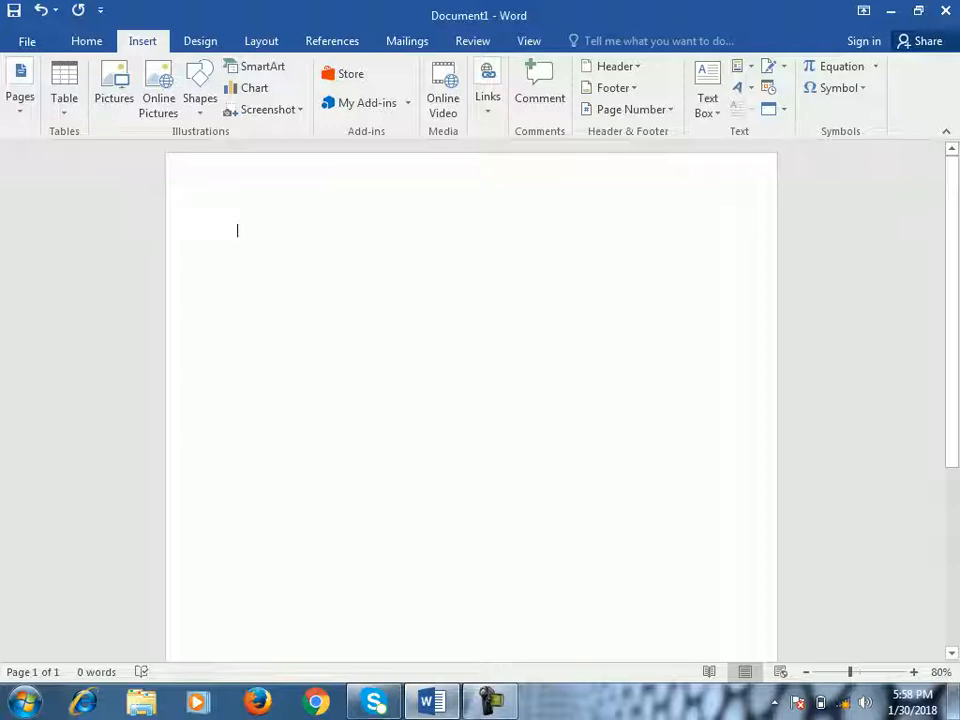
# - Enter two sample first names in the blank document, starting two lines down with an empty line between them
pyautogui.press('Return')
pyautogui.press('Return')
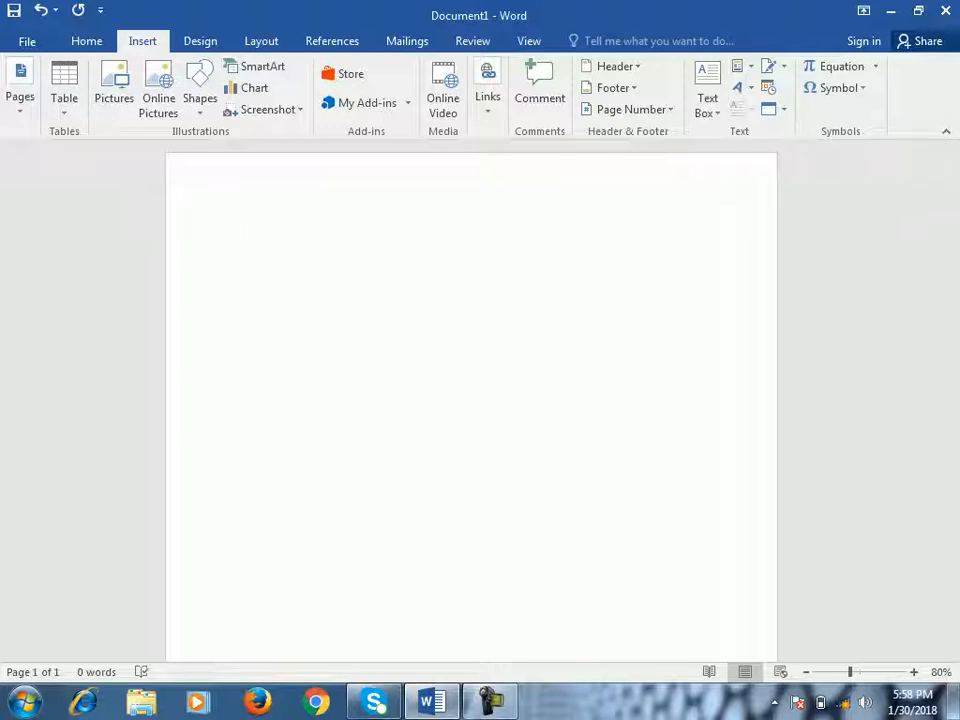
pyautogui.write('Ali')
pyautogui.press('Return')
pyautogui.press('Return')
pyautogui.write('Ahmad')
pyautogui.press('Return')
# - Start inserting a hyperlink on the second sample name
pyautogui.moveTo(272, 322); pyautogui.dragTo(236, 323)
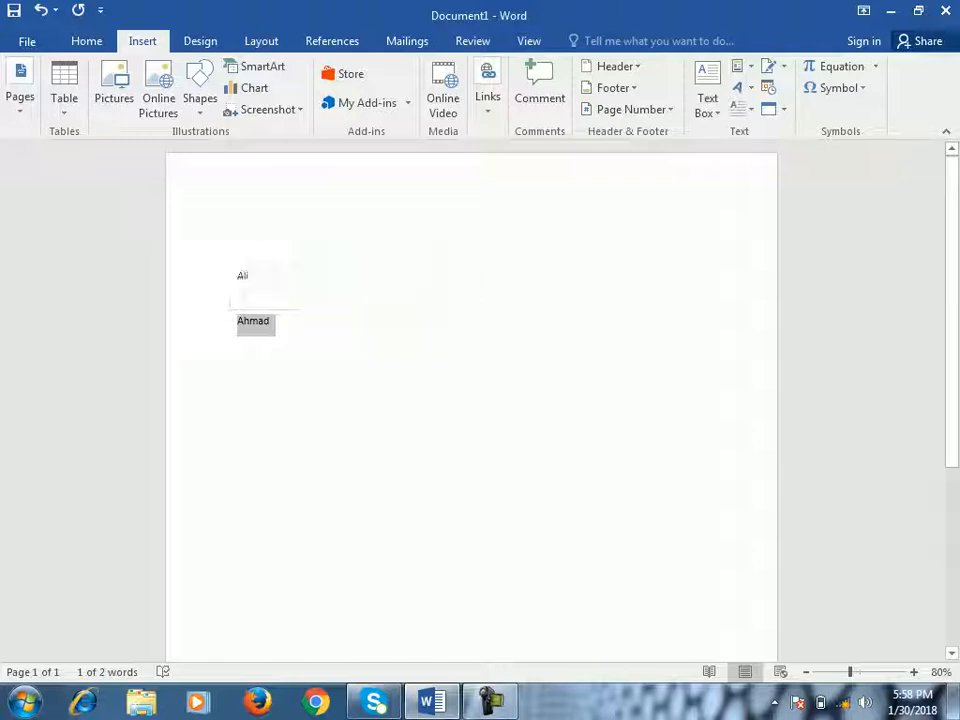
pyautogui.click(487, 92)
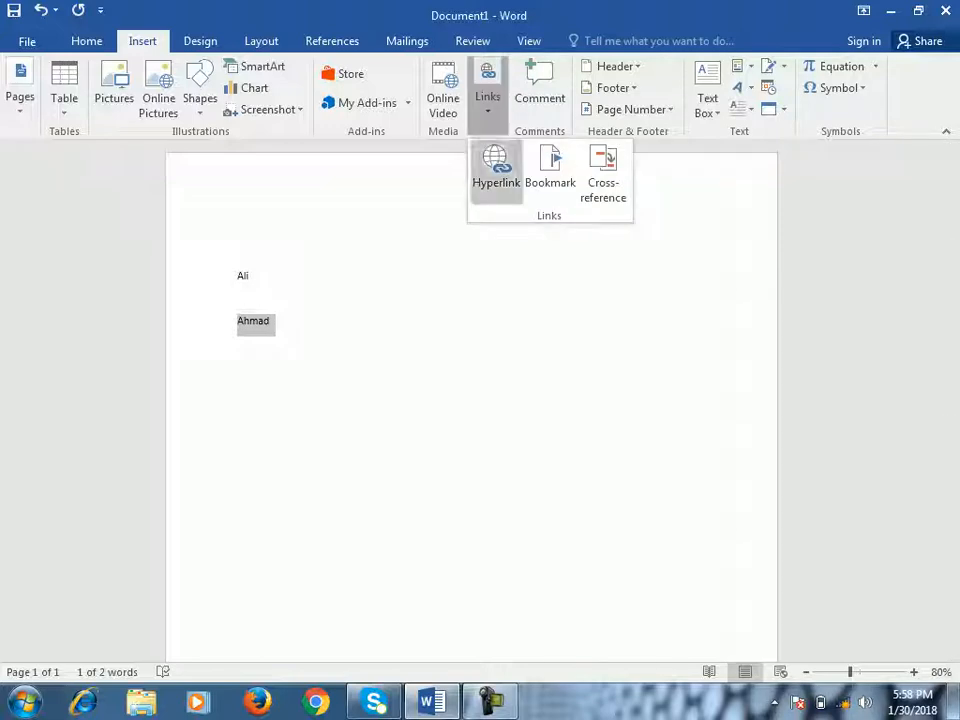
pyautogui.click(496, 168)
pyautogui.moveTo(502, 199); pyautogui.dragTo(490, 145)
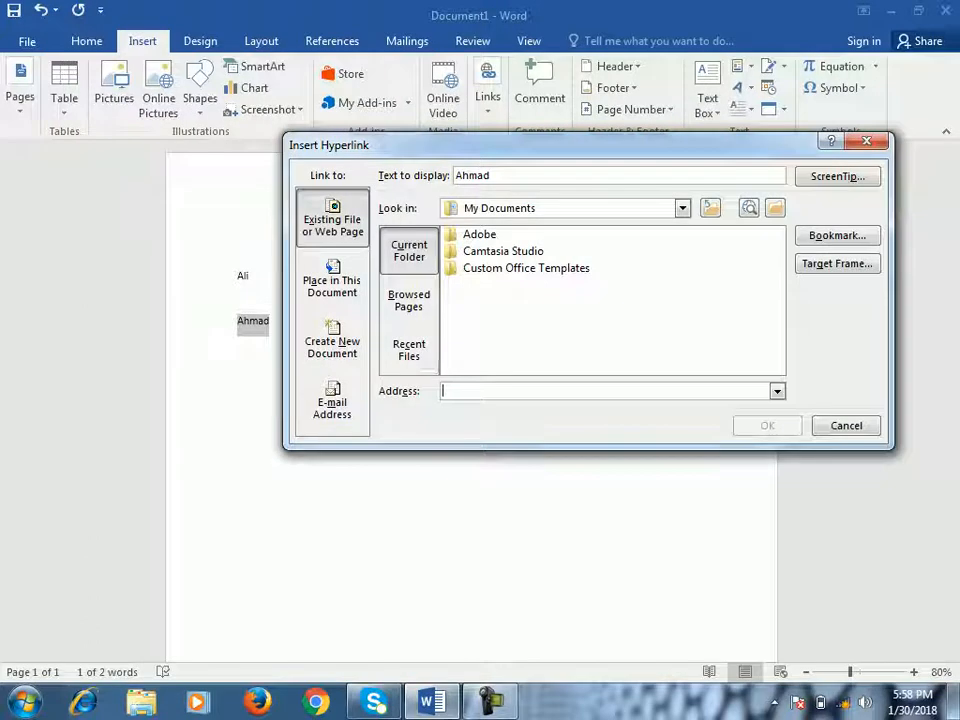
# - Browse Practice Files on drive E: down to the Learning Adobe Premiere Pro CC - Working Files folder for a link target
pyautogui.click(682, 208)
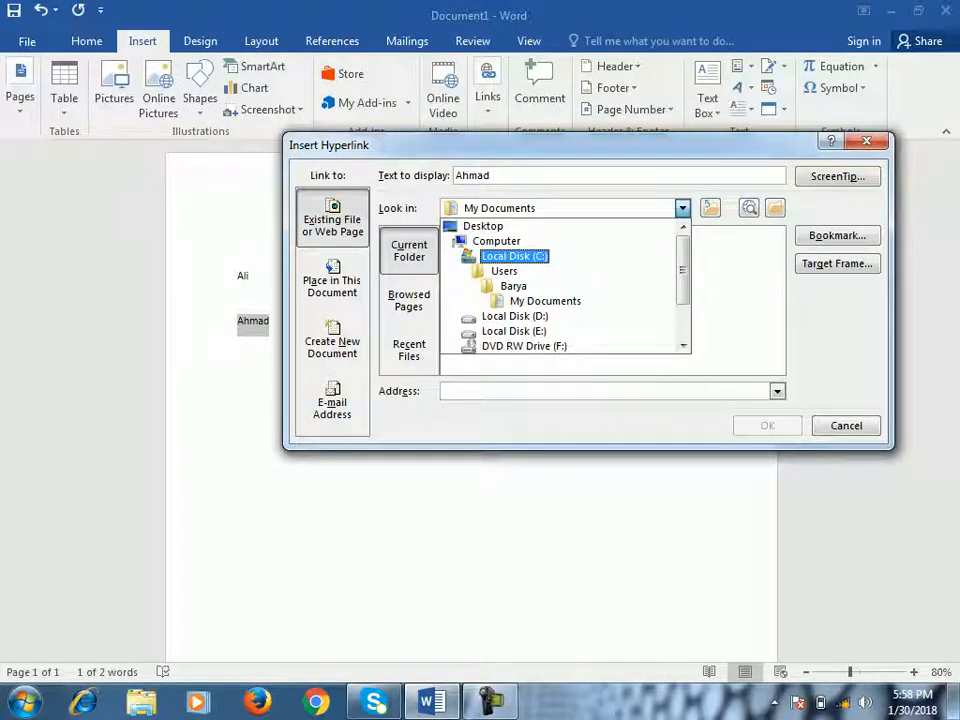
pyautogui.click(514, 331)
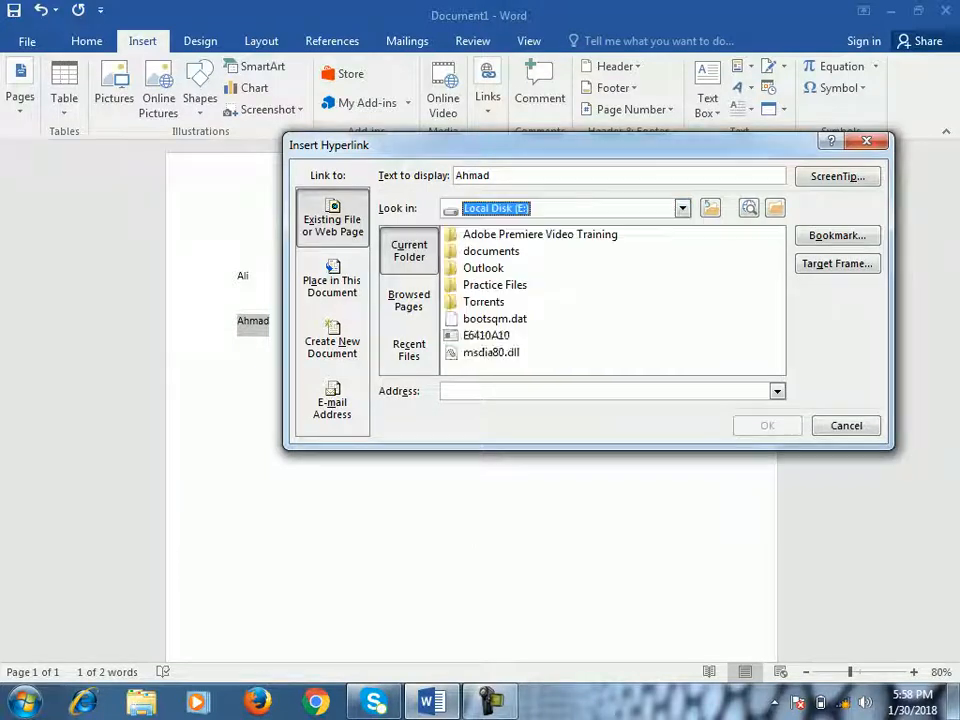
pyautogui.doubleClick(495, 285)
pyautogui.doubleClick(515, 235)
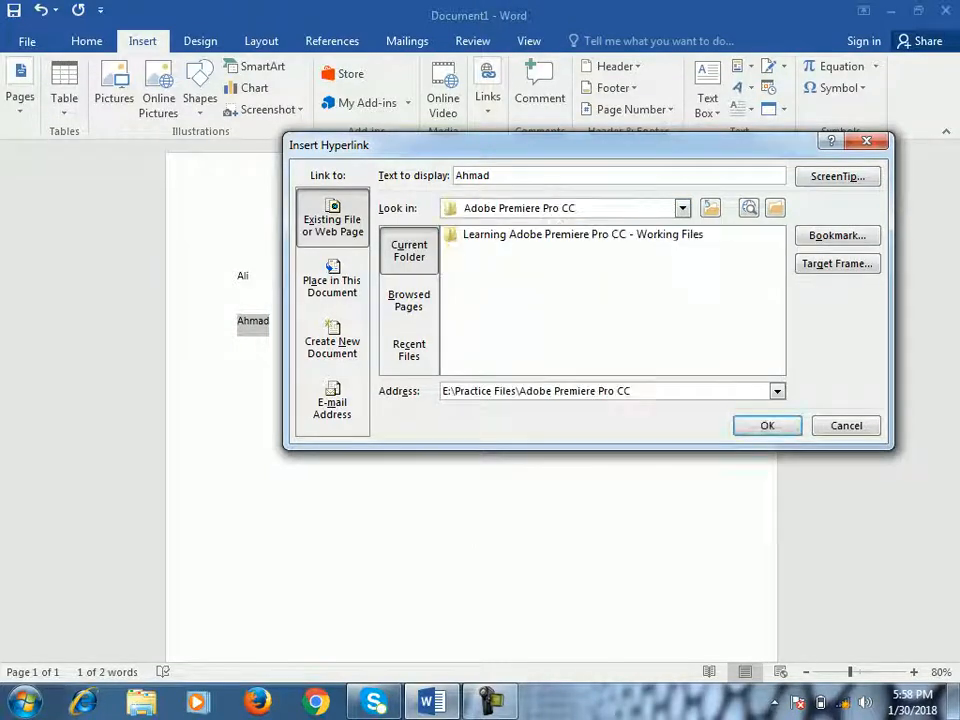
pyautogui.click(530, 235)
pyautogui.doubleClick(530, 235)
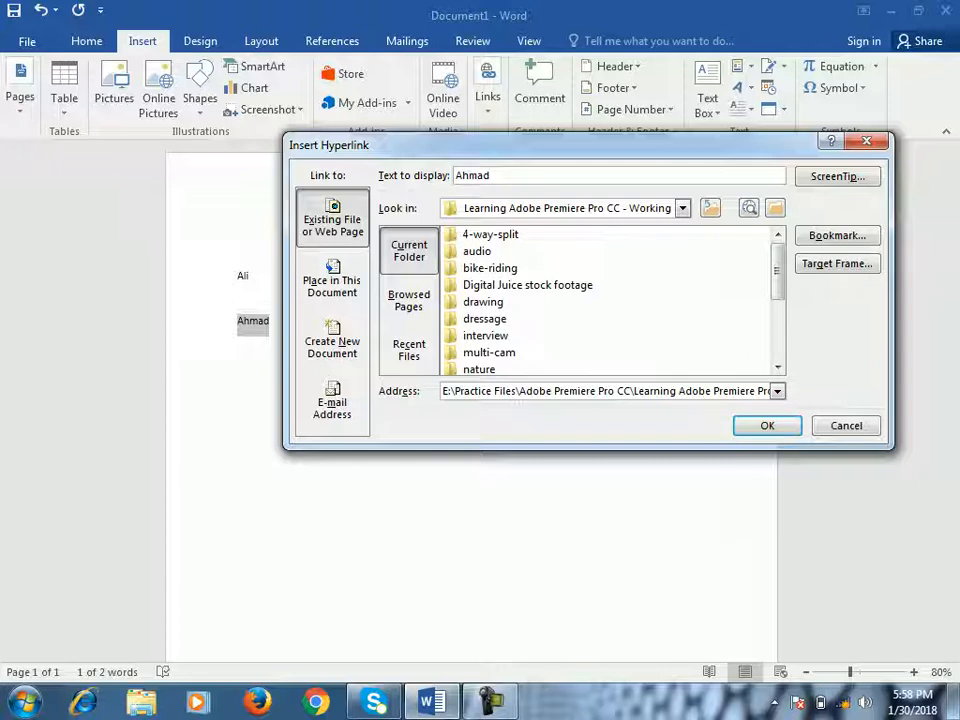
pyautogui.scroll(-3, 584, 268)
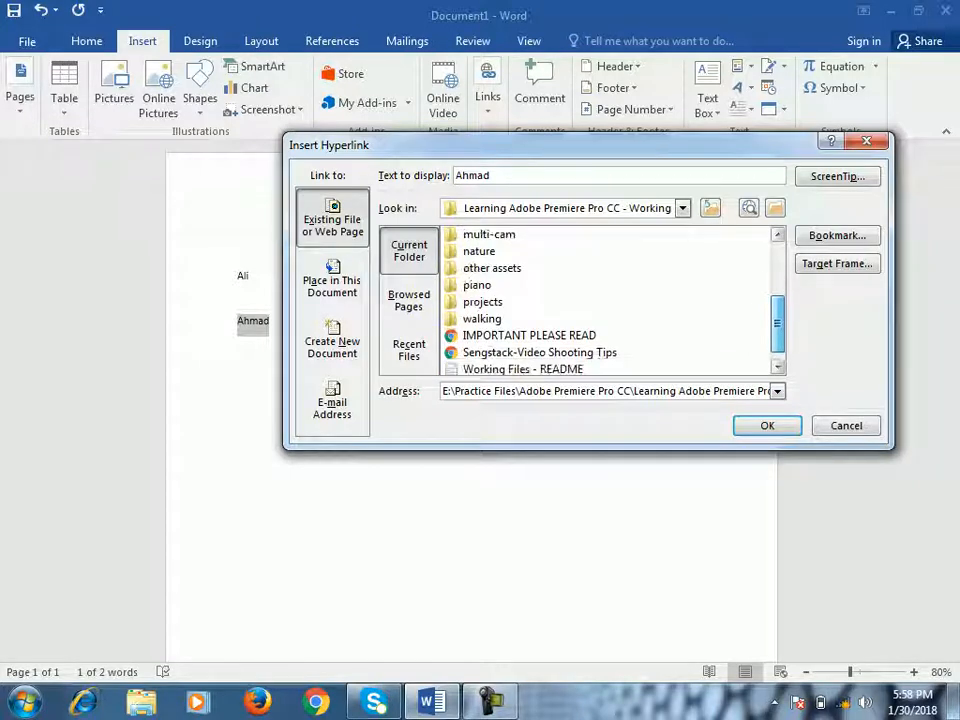
pyautogui.scroll(2, 584, 268)
pyautogui.scroll(4, 584, 300)
# - Link the second name to the Resolution.docx file on the Desktop
pyautogui.click(682, 208)
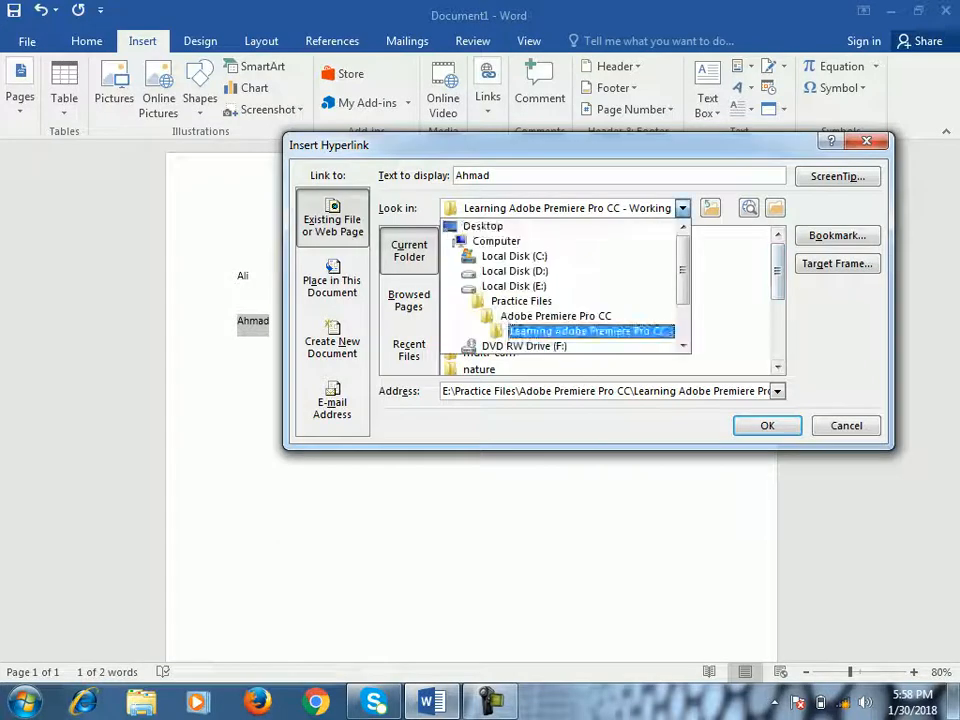
pyautogui.click(482, 223)
pyautogui.scroll(-2, 584, 268)
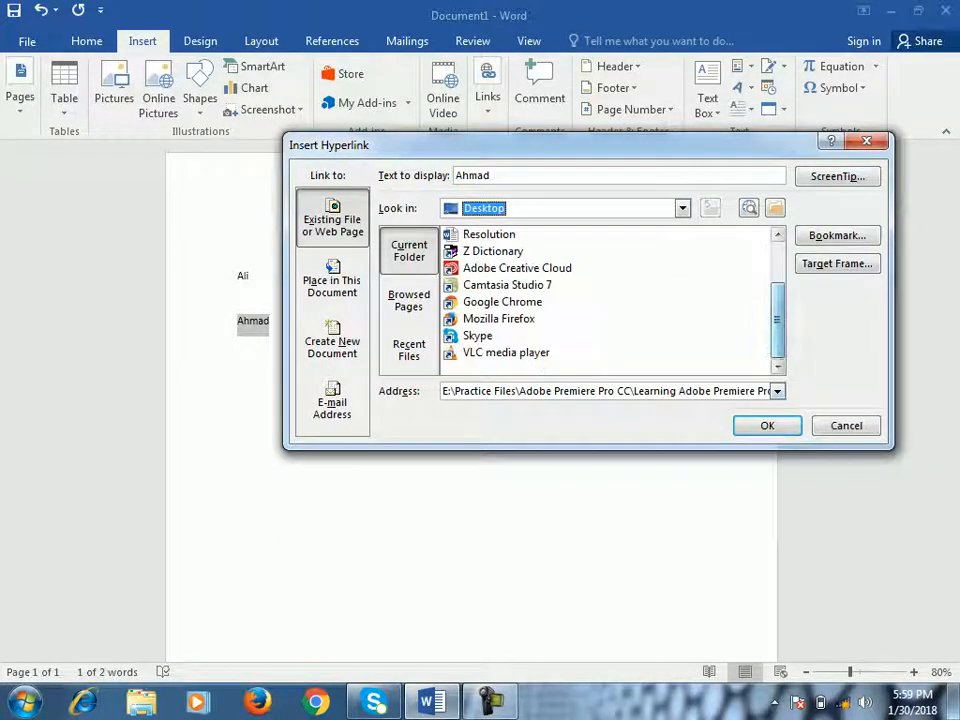
pyautogui.click(489, 234)
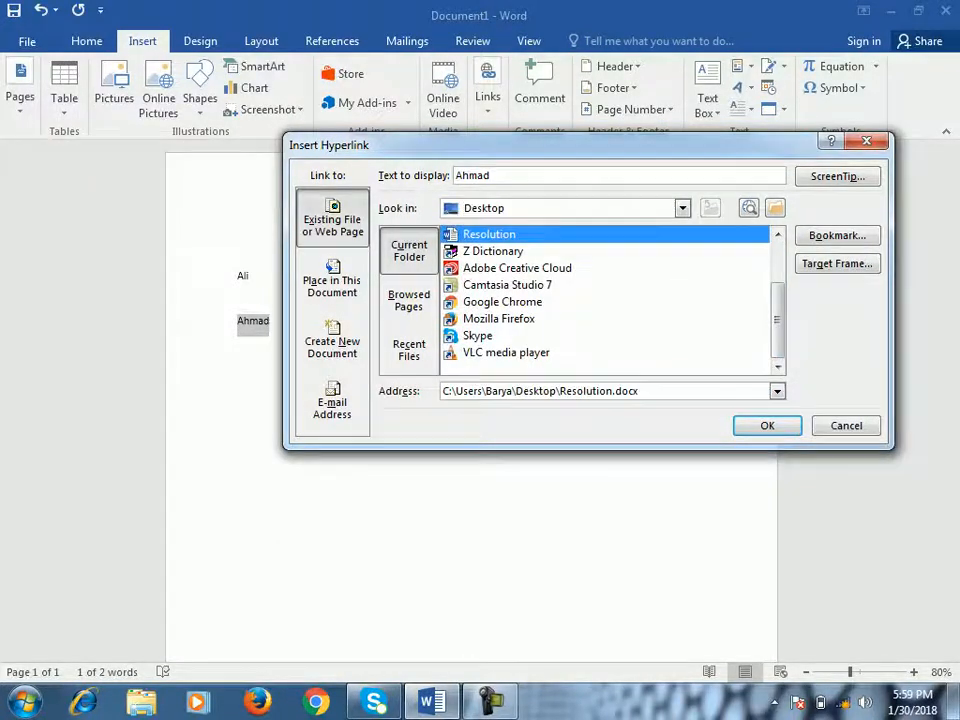
pyautogui.click(767, 425)
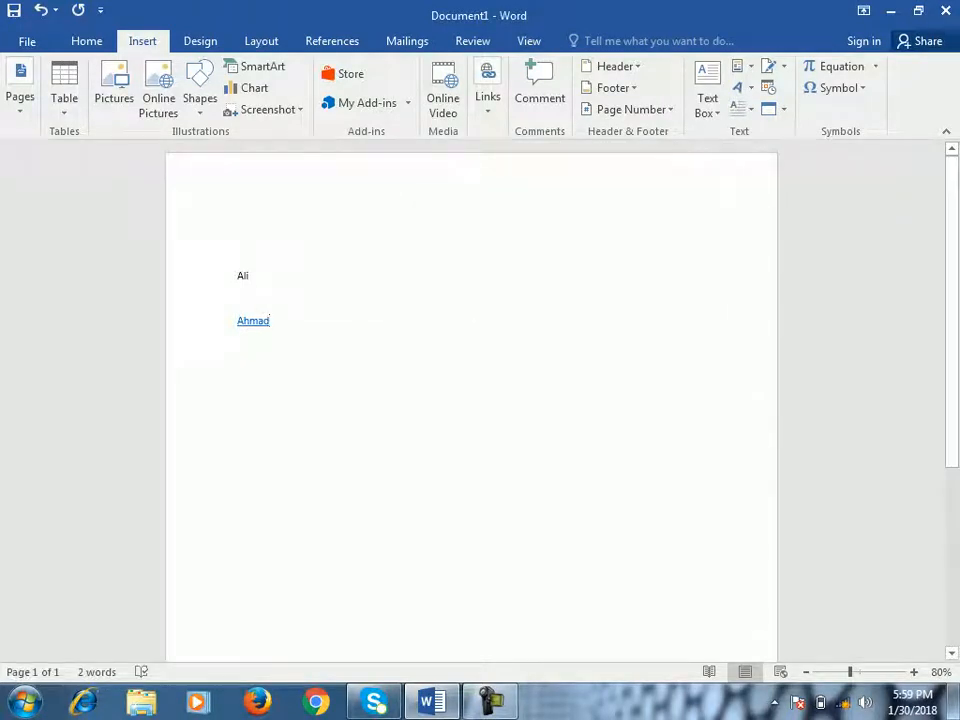
# - Test the second name's hyperlink by following it past the security notice, look through the Resolution document and close it
pyautogui.moveTo(257, 321)
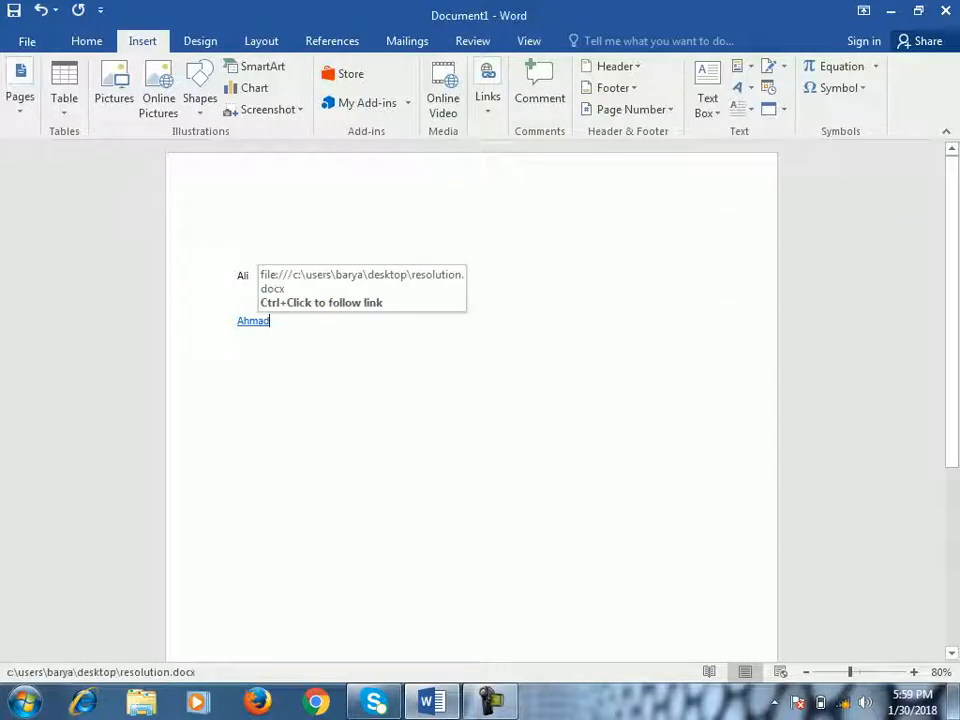
pyautogui.keyDown('ctrl'); pyautogui.click(265, 320); pyautogui.keyUp('ctrl')
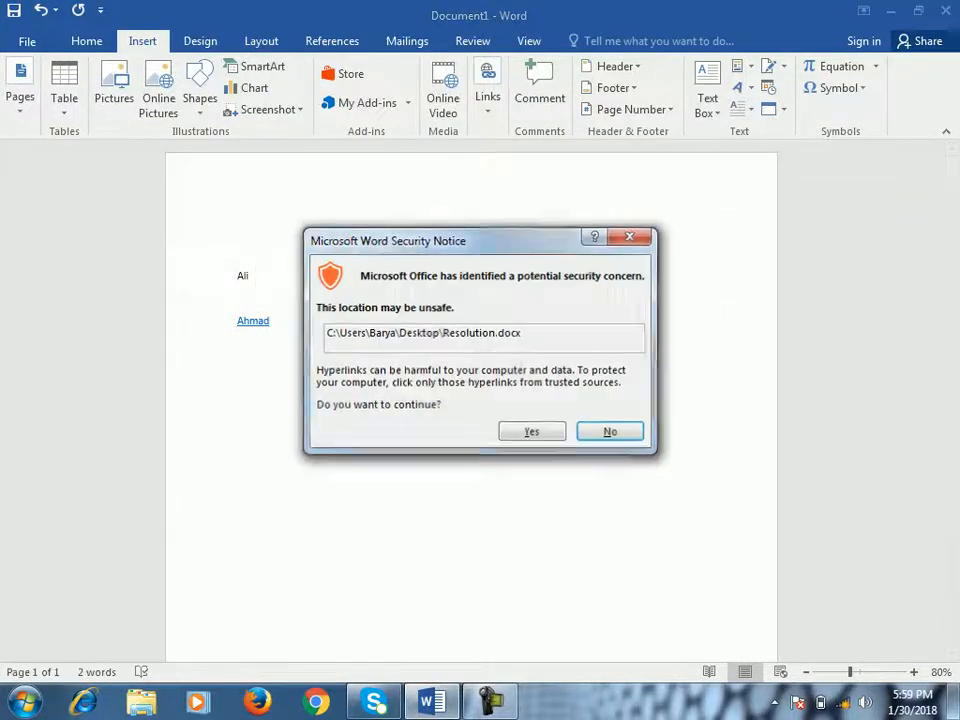
pyautogui.click(532, 432)
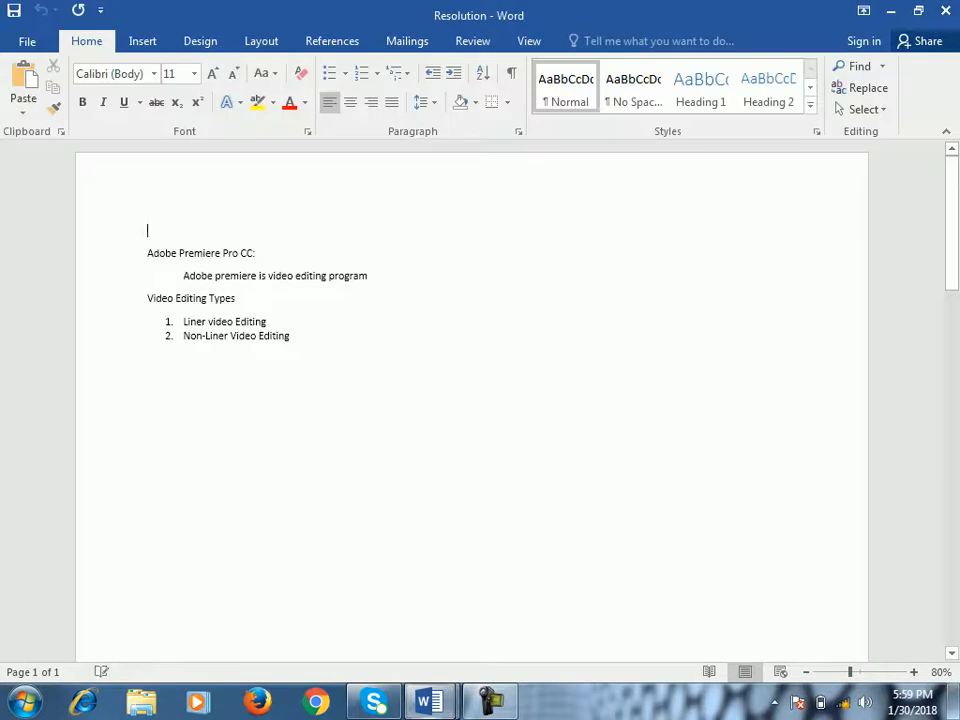
pyautogui.scroll(-3, 532, 432)
pyautogui.scroll(-10, 472, 400)
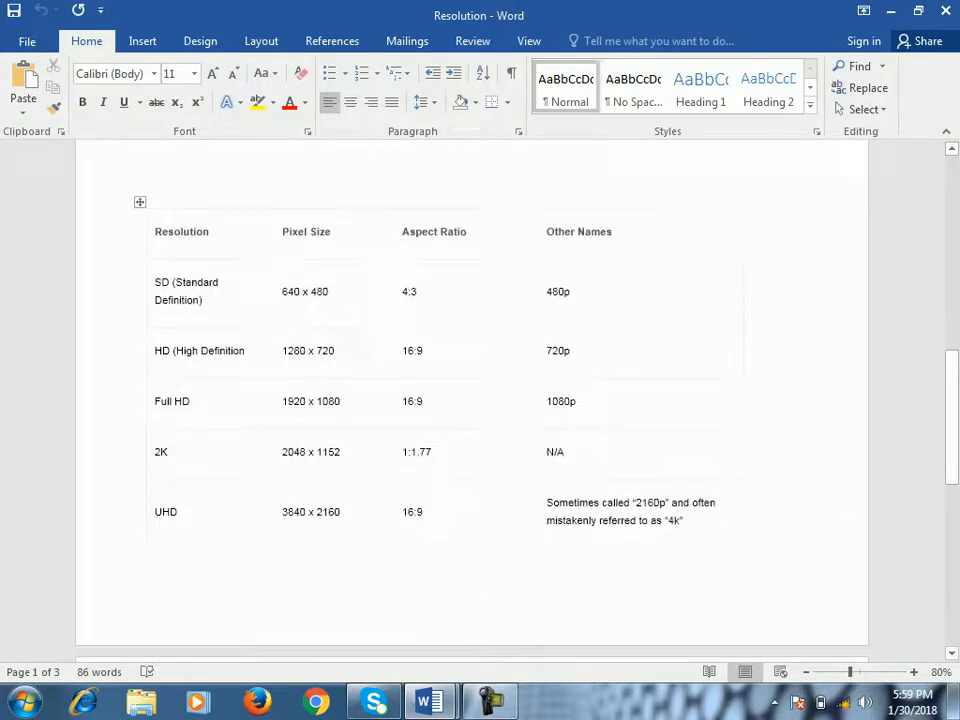
pyautogui.click(945, 10)
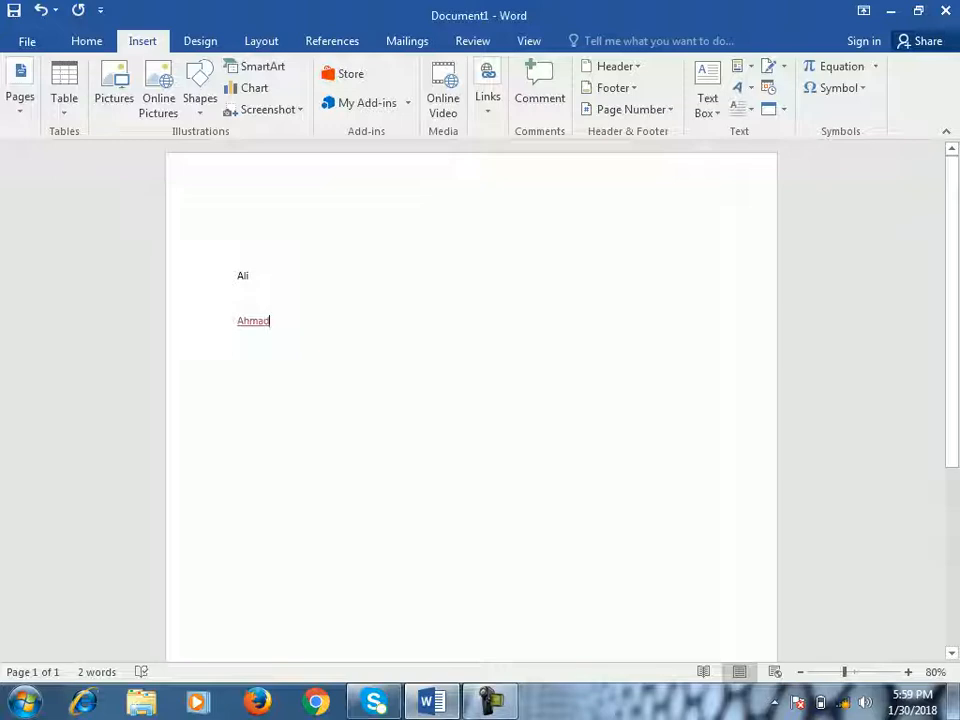
# - Insert a hyperlink on the first name that points to the Resolution document on the Desktop
pyautogui.doubleClick(243, 276)
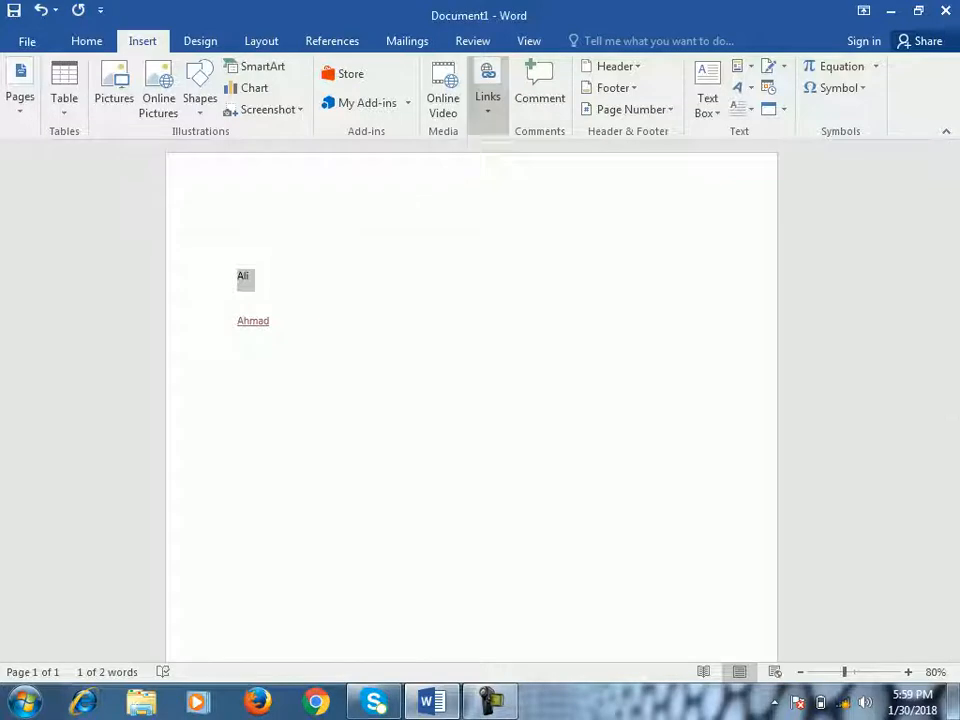
pyautogui.click(487, 96)
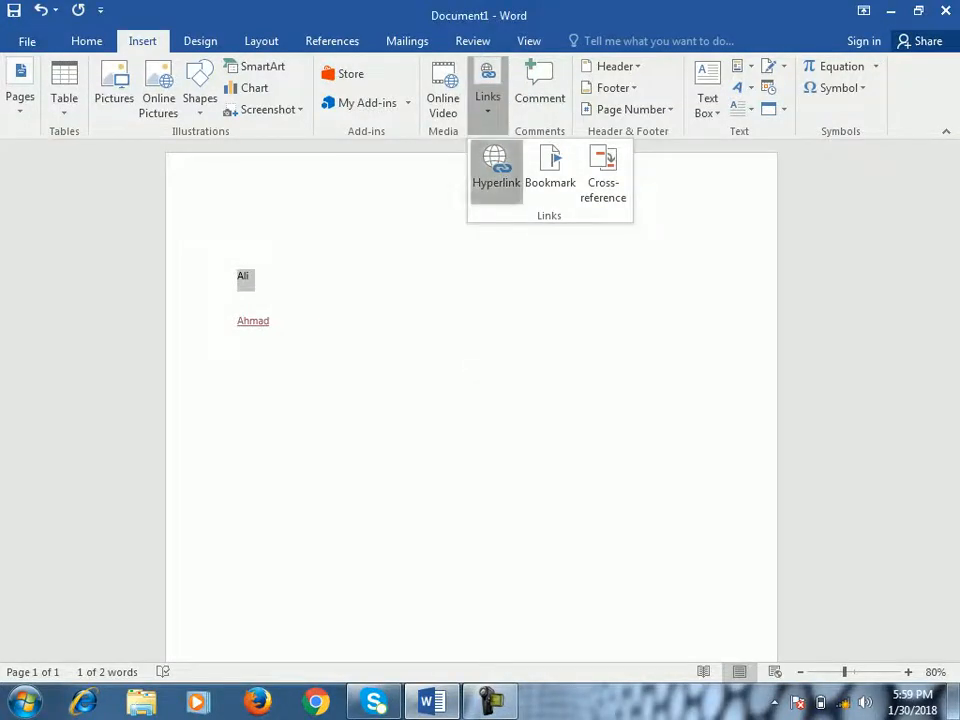
pyautogui.click(496, 166)
pyautogui.click(682, 208)
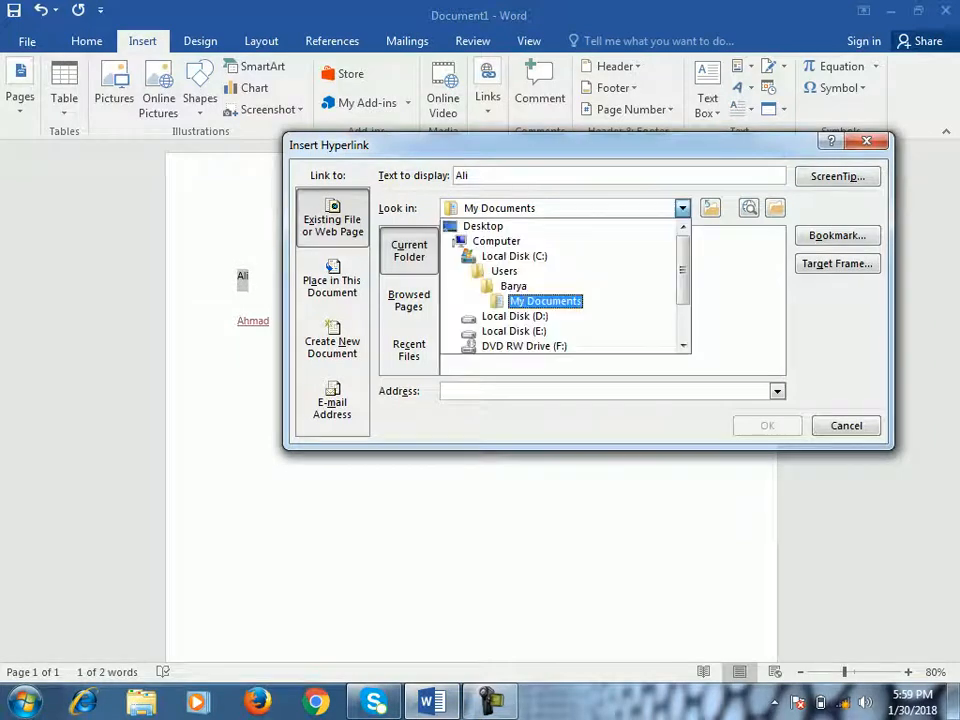
pyautogui.click(484, 225)
pyautogui.scroll(-2, 585, 270)
pyautogui.moveTo(777, 320); pyautogui.dragTo(777, 280)
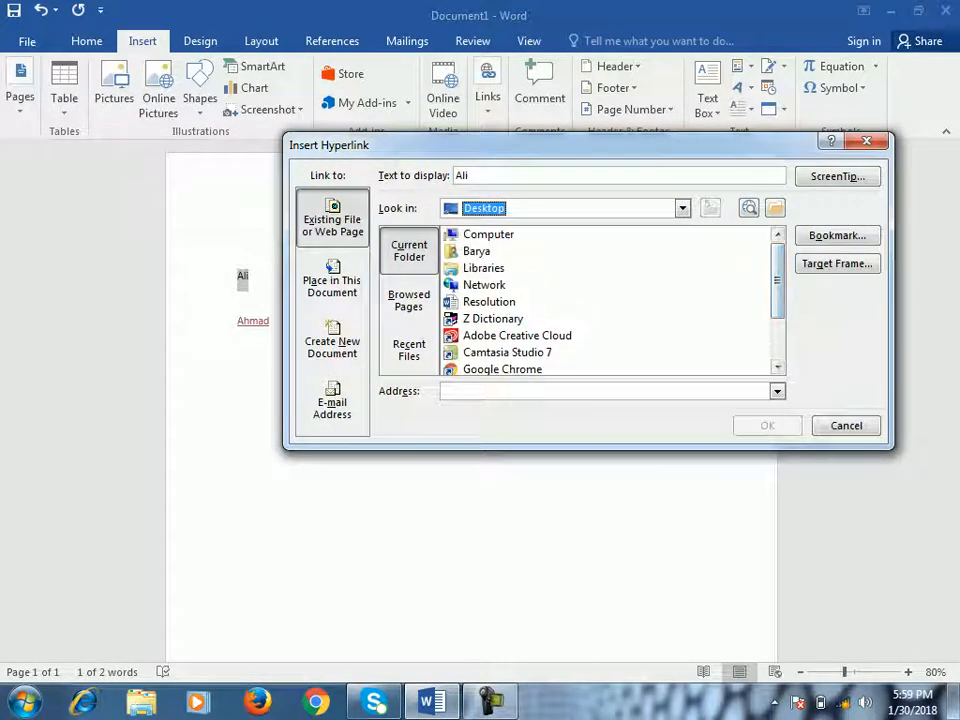
pyautogui.click(489, 302)
pyautogui.press('Return')
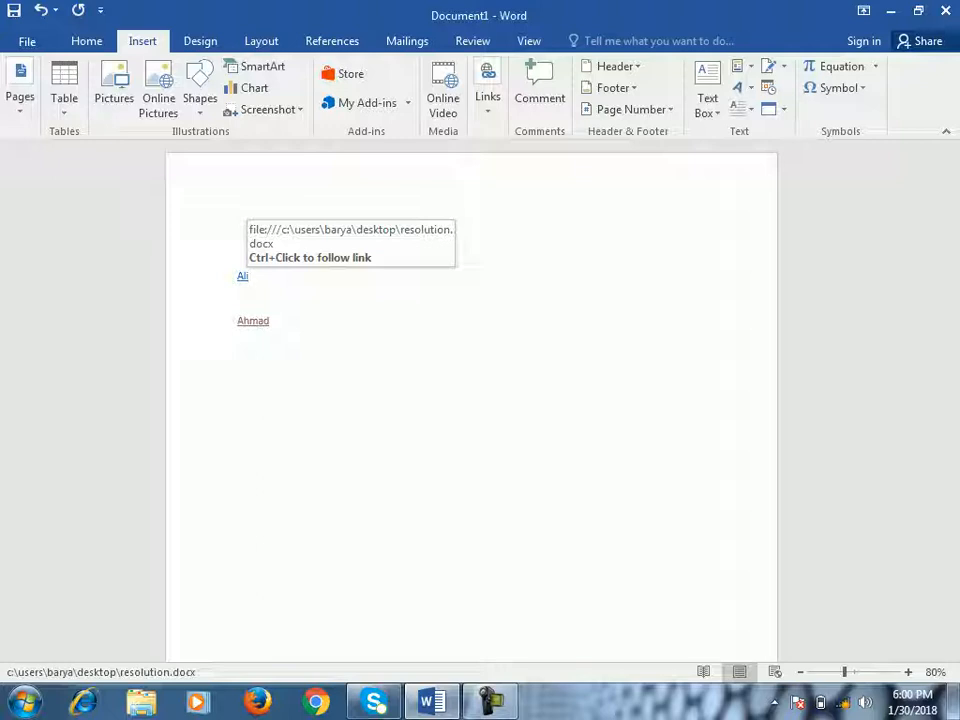
# - Follow the first name's hyperlink, accept the security notice and close the opened Resolution document
pyautogui.click(238, 344)
pyautogui.keyDown('ctrl'); pyautogui.click(243, 276); pyautogui.keyUp('ctrl')
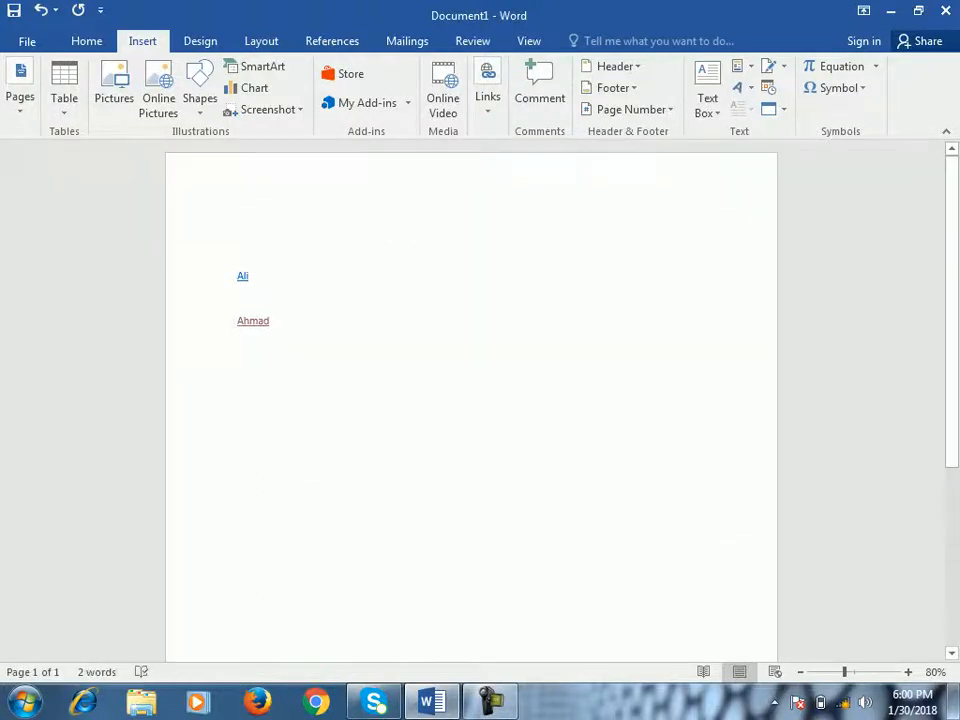
pyautogui.click(531, 432)
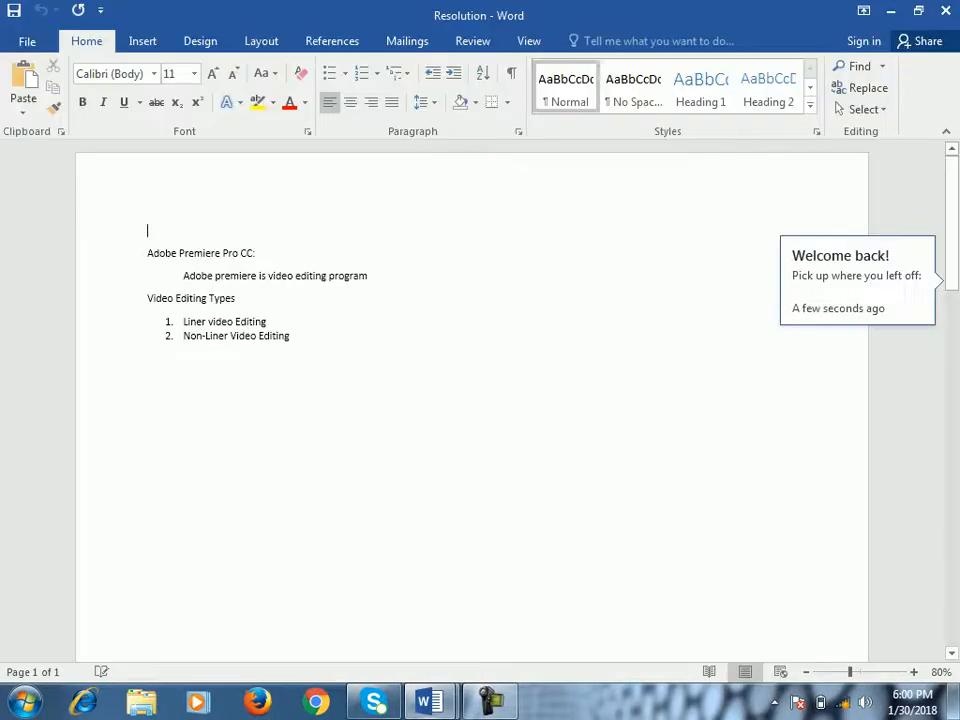
pyautogui.click(945, 10)
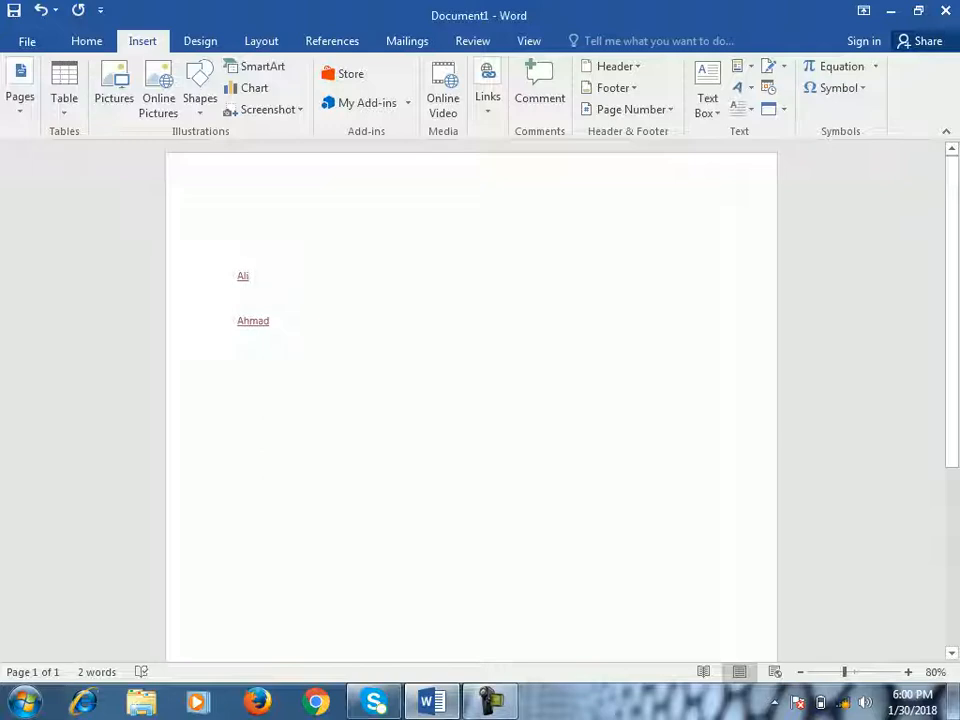
# - Check the first name's hyperlink settings and leave them without making changes
pyautogui.rightClick(242, 278)
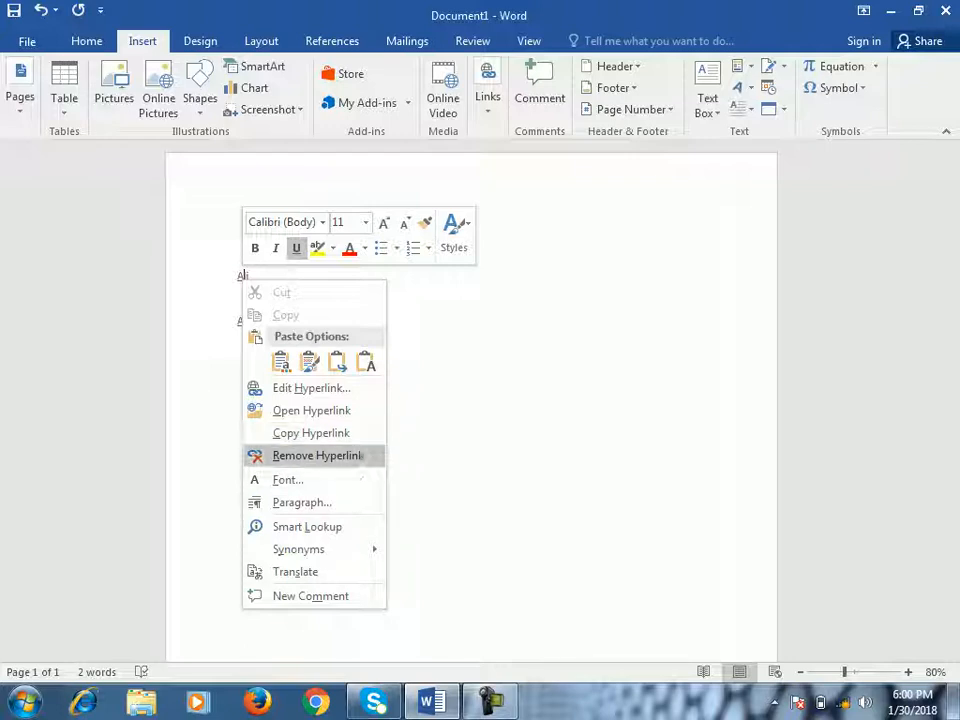
pyautogui.click(300, 388)
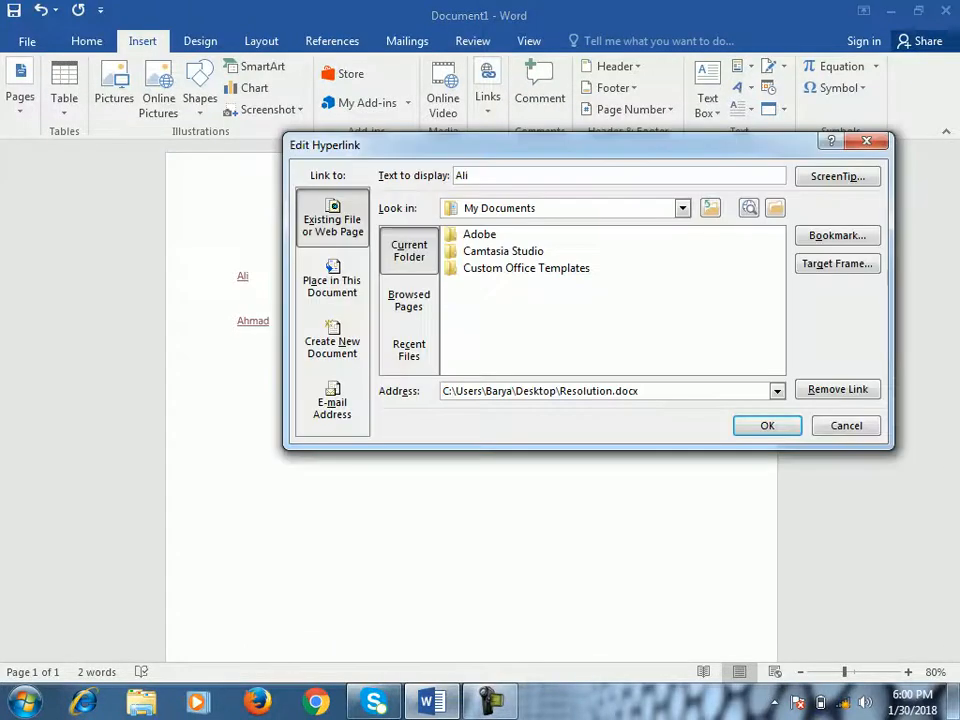
pyautogui.click(846, 426)
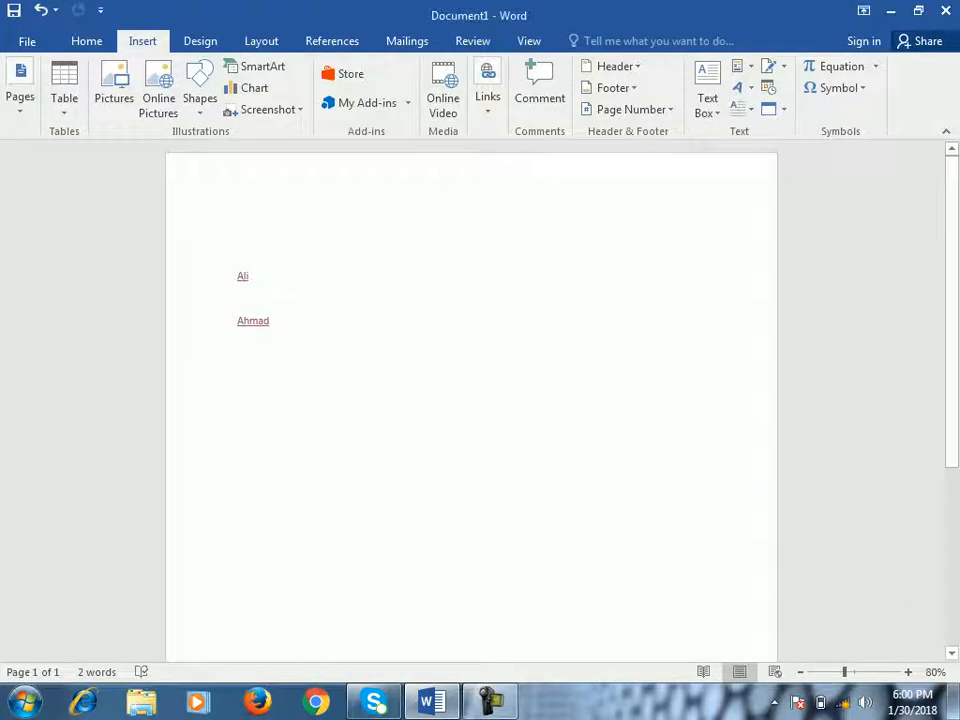
# - Remove the hyperlink from the first name while keeping its text
pyautogui.rightClick(242, 275)
pyautogui.click(311, 450)
pyautogui.click(487, 96)
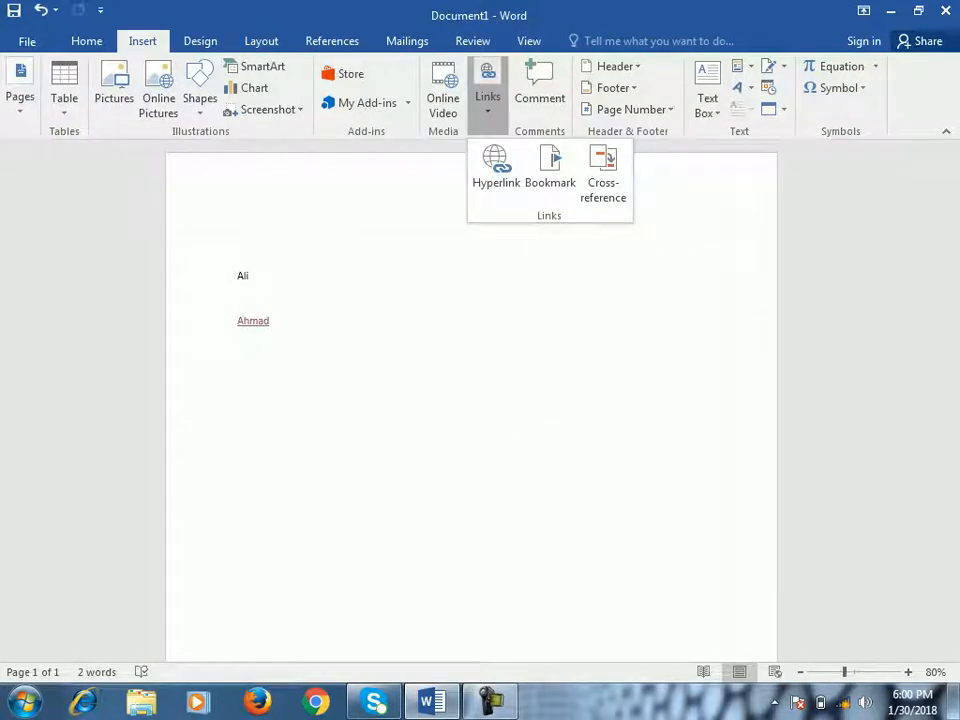
pyautogui.click(440, 300)
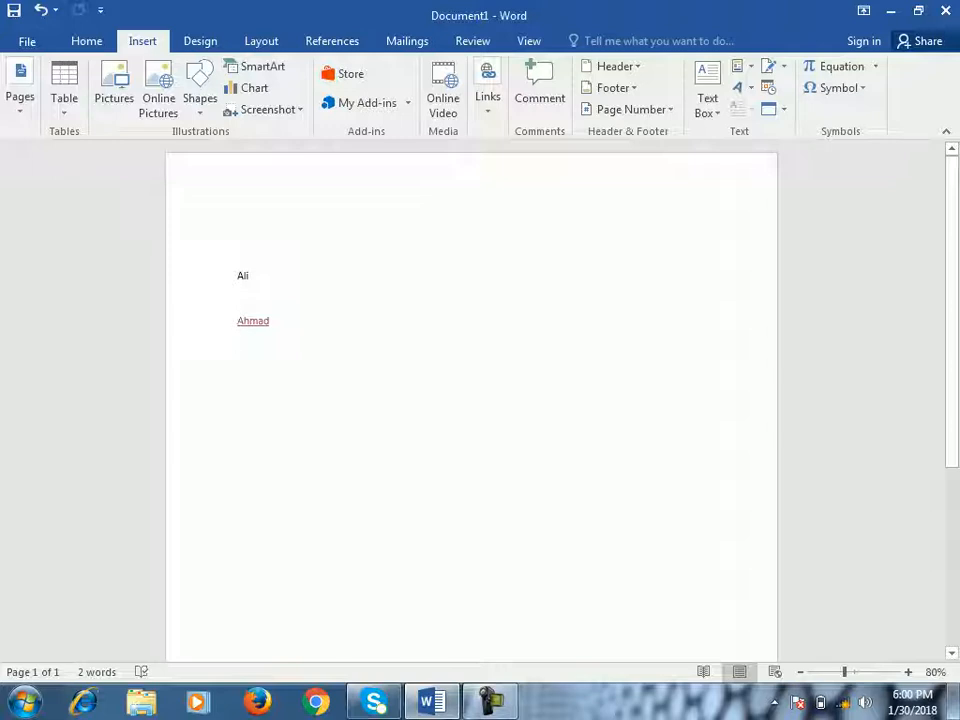
# - Insert six page breaks to extend the document to seven pages, and go back towards its beginning
pyautogui.scroll(-1, 471, 400)
pyautogui.scroll(1, 471, 400)
pyautogui.scroll(-1, 471, 400)
pyautogui.hotkey('ctrl', 'Return')
pyautogui.hotkey('ctrl', 'Return')
pyautogui.hotkey('ctrl', 'Return')
pyautogui.hotkey('ctrl', 'Return')
pyautogui.hotkey('ctrl', 'Return')
pyautogui.hotkey('ctrl', 'Return')
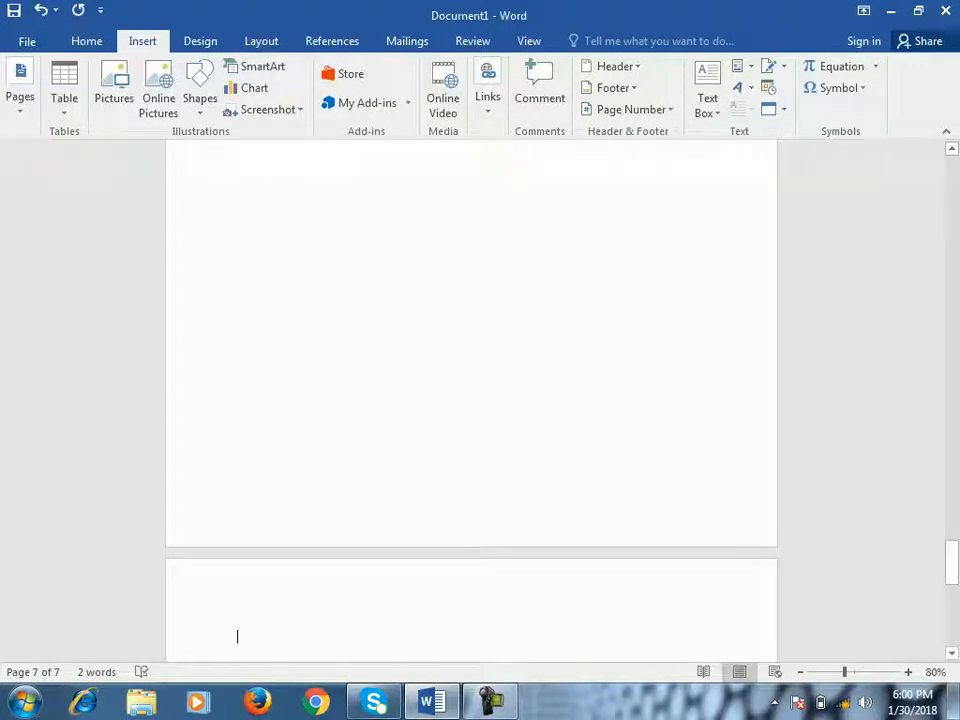
pyautogui.scroll(3, 471, 400)
pyautogui.moveTo(952, 540); pyautogui.dragTo(952, 263)
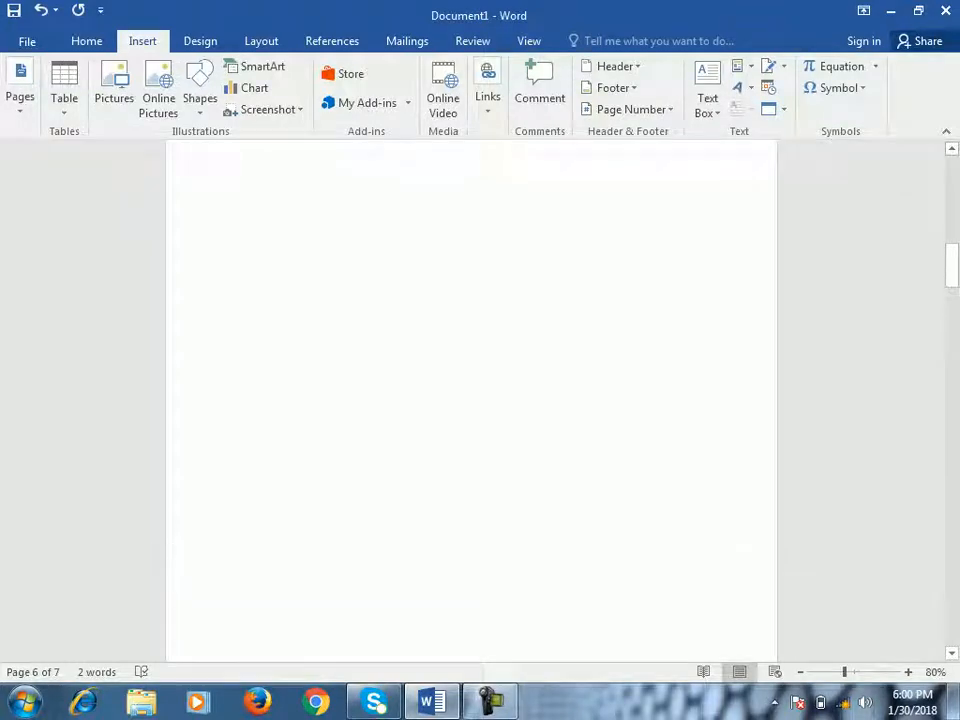
# - Enter "Page 3" and "Details" on separate lines of the third page, correcting the spelling of the second line
pyautogui.scroll(5, 471, 400)
pyautogui.click(381, 261)
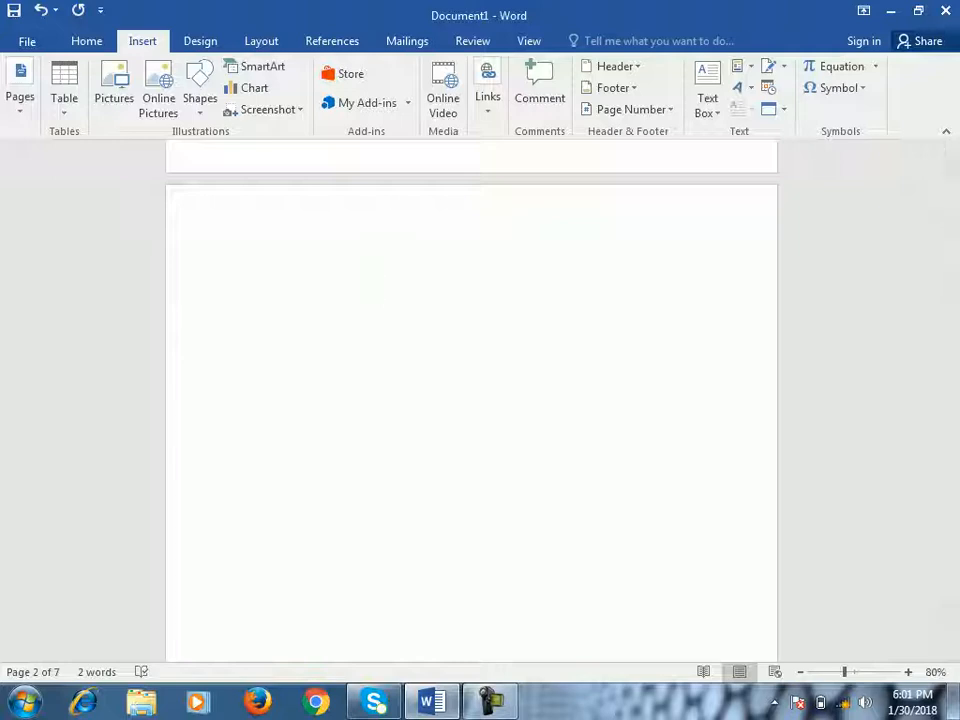
pyautogui.press('BackSpace')
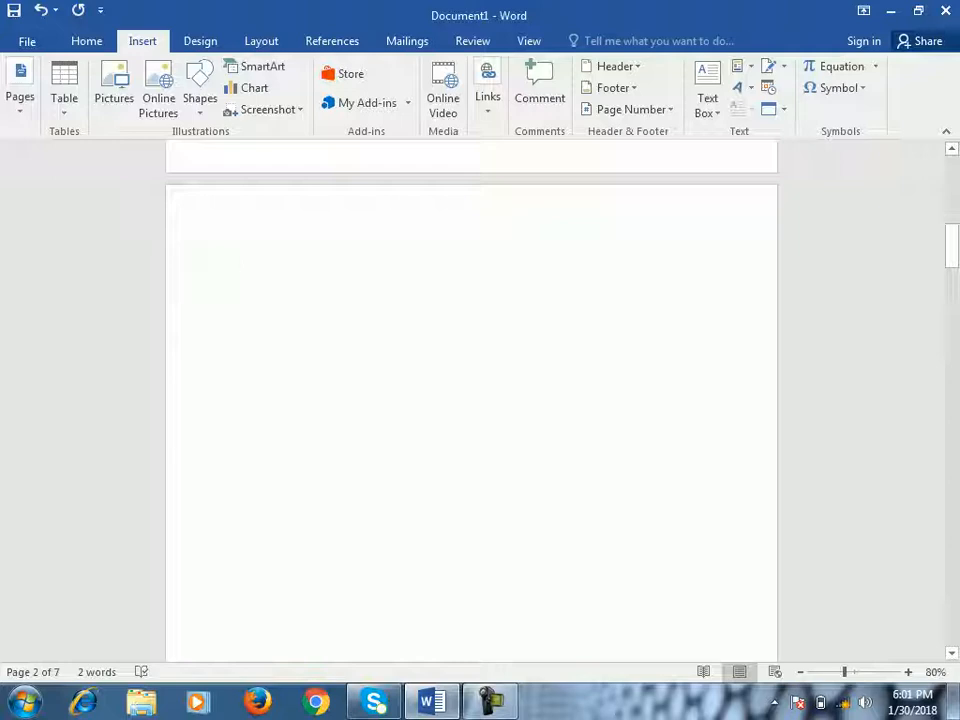
pyautogui.scroll(-12, 471, 400)
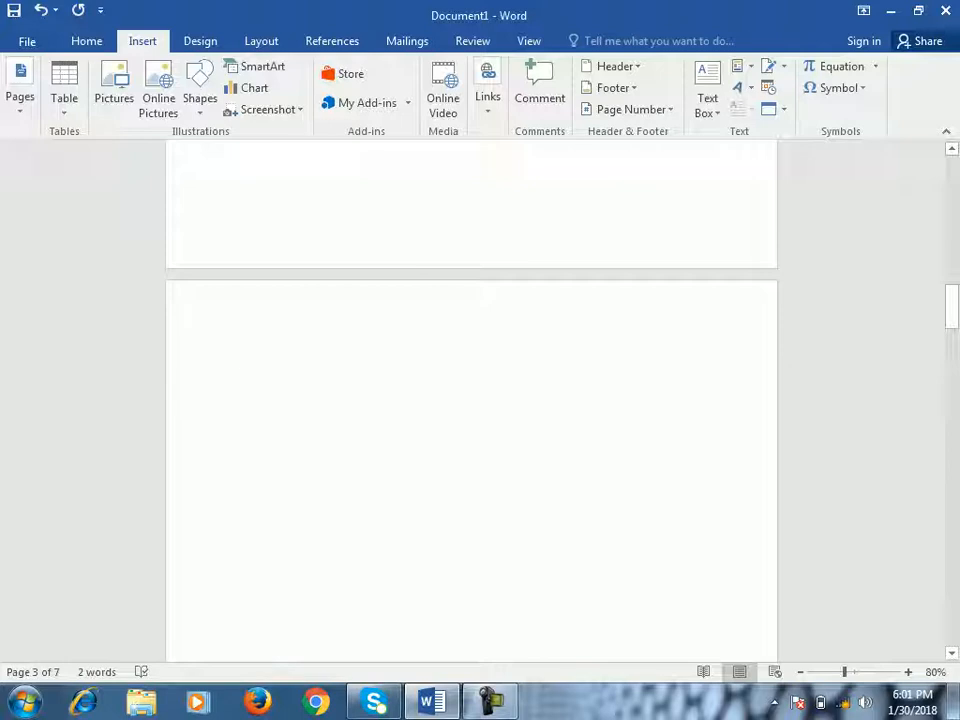
pyautogui.write('Page 3')
pyautogui.press('Return')
pyautogui.write('Deteails')
pyautogui.press('Return')
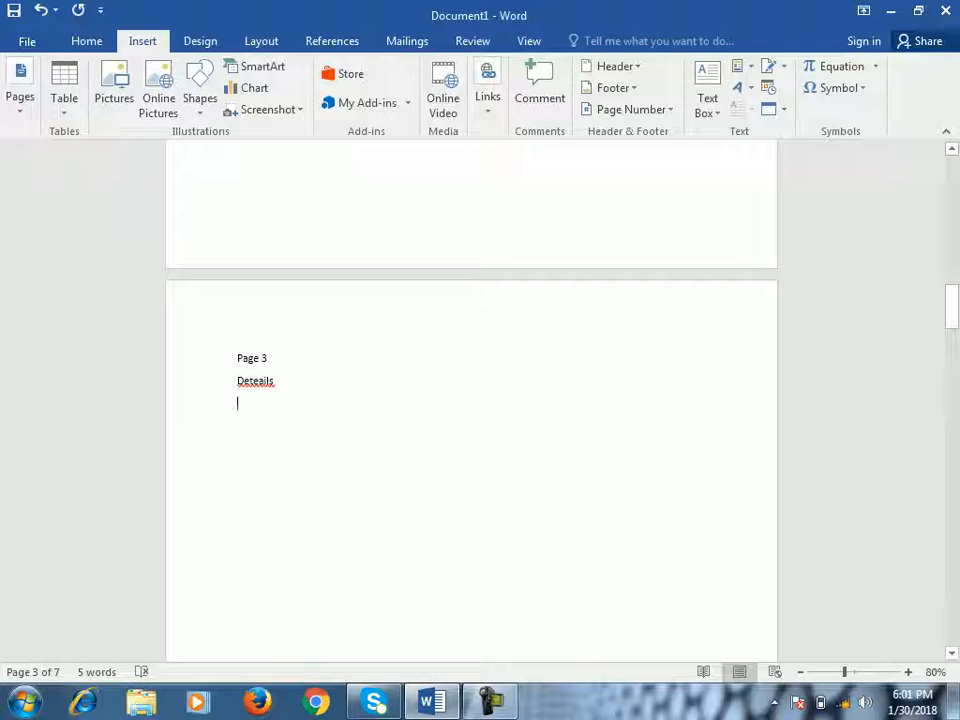
pyautogui.rightClick(264, 382)
pyautogui.click(324, 399)
# - Add a bookmark named Page3 to the "Page 3" line
pyautogui.moveTo(272, 359); pyautogui.dragTo(237, 359)
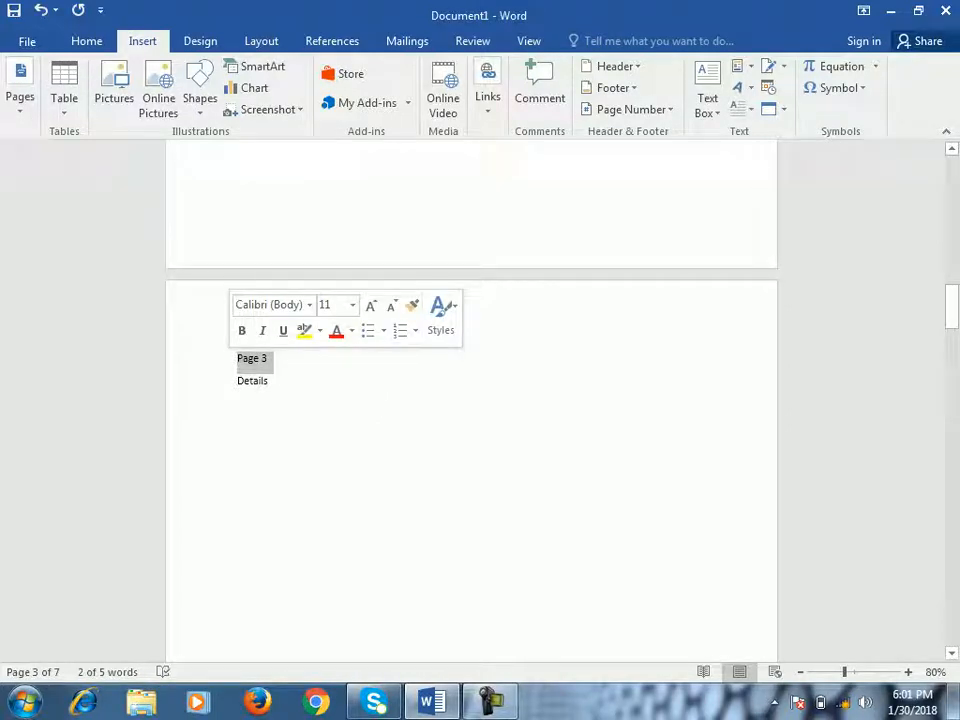
pyautogui.click(487, 96)
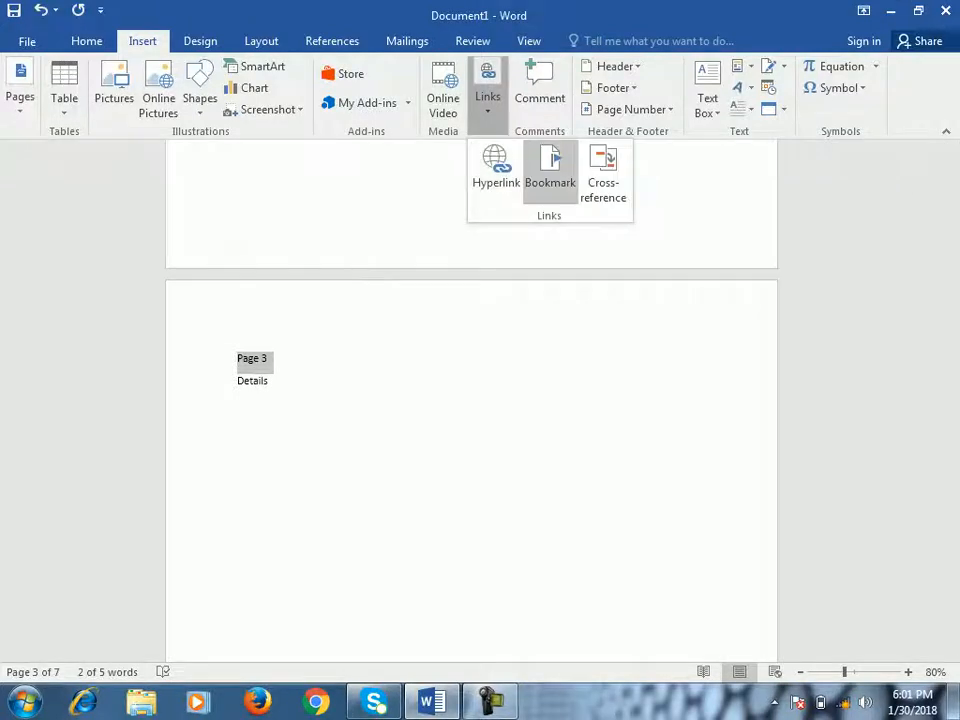
pyautogui.click(550, 168)
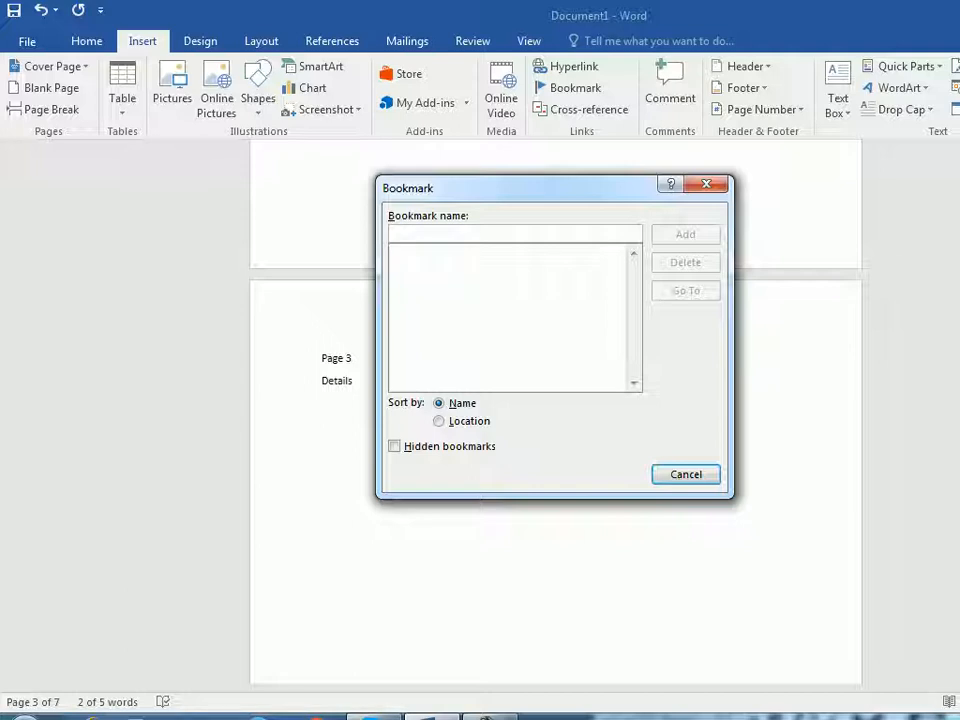
pyautogui.write('Page3')
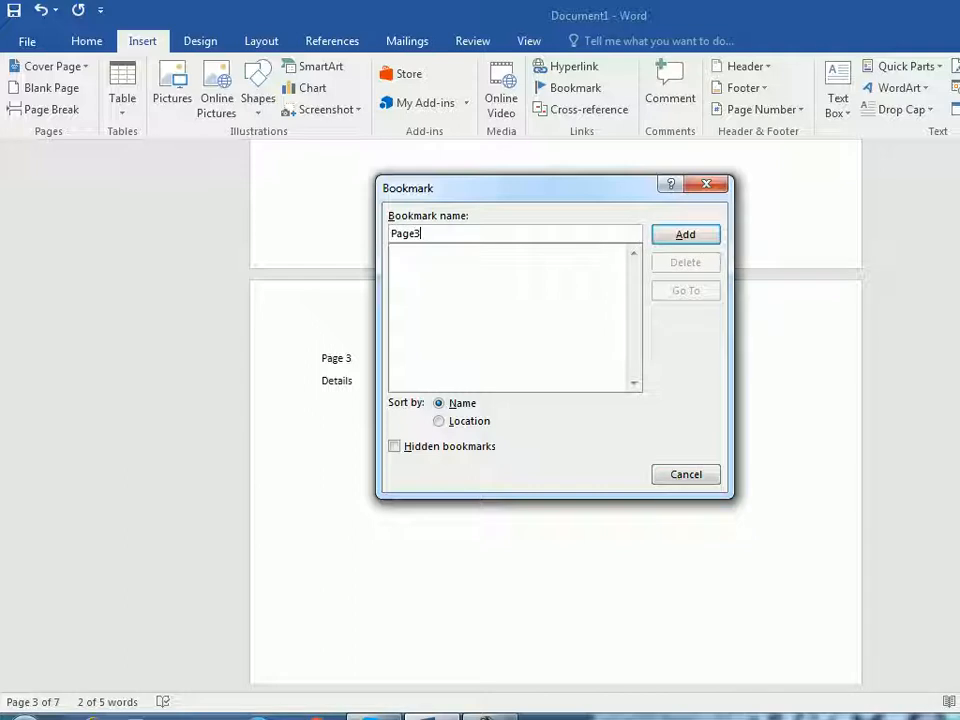
pyautogui.press('Return')
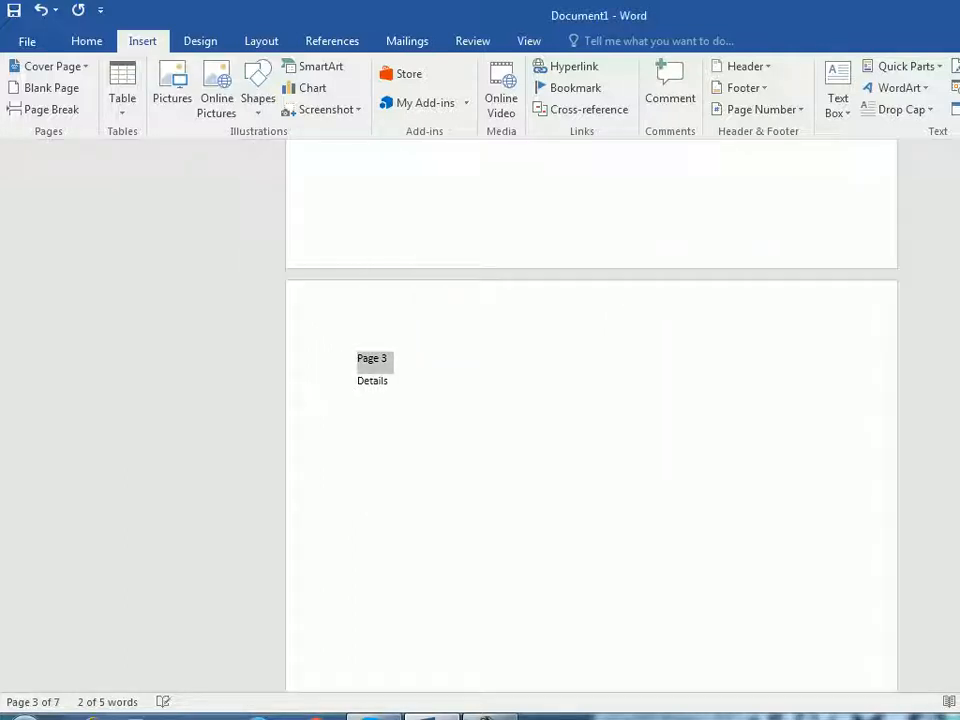
# - Enter "Page7" on the document's last page, followed by a new line
pyautogui.scroll(-12, 591, 415)
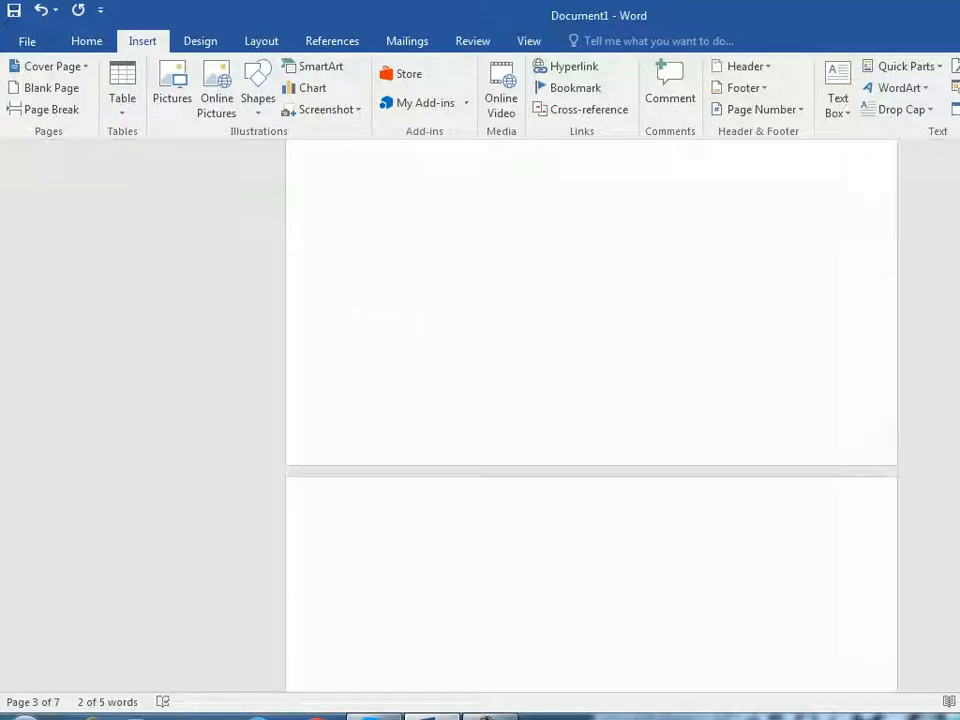
pyautogui.scroll(5, 591, 415)
pyautogui.scroll(-1, 591, 415)
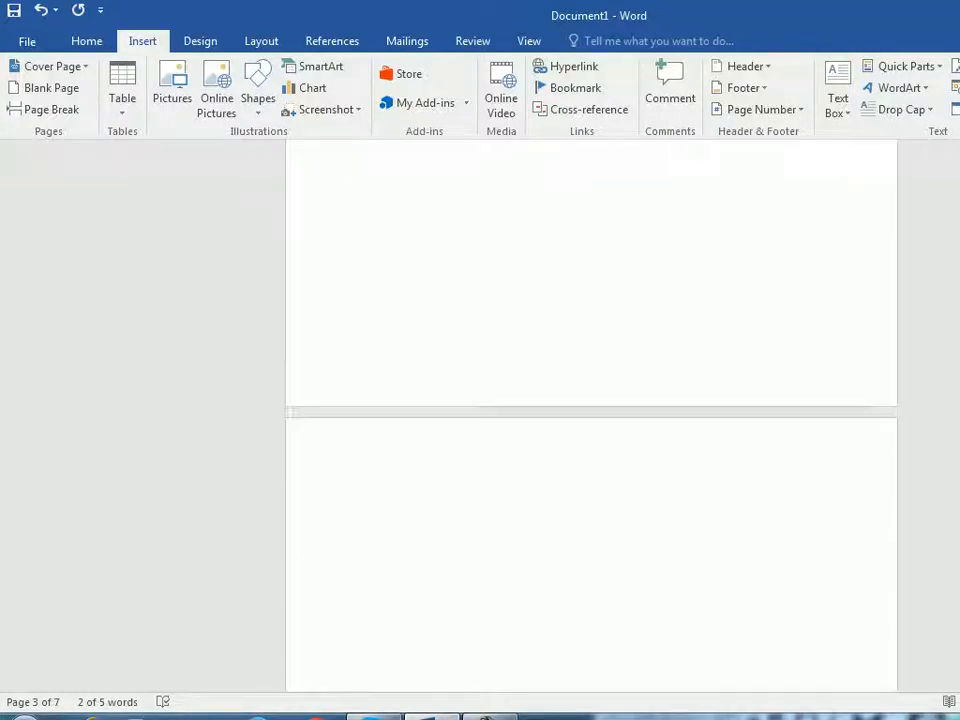
pyautogui.scroll(1, 591, 415)
pyautogui.click(356, 583)
pyautogui.scroll(-2, 591, 415)
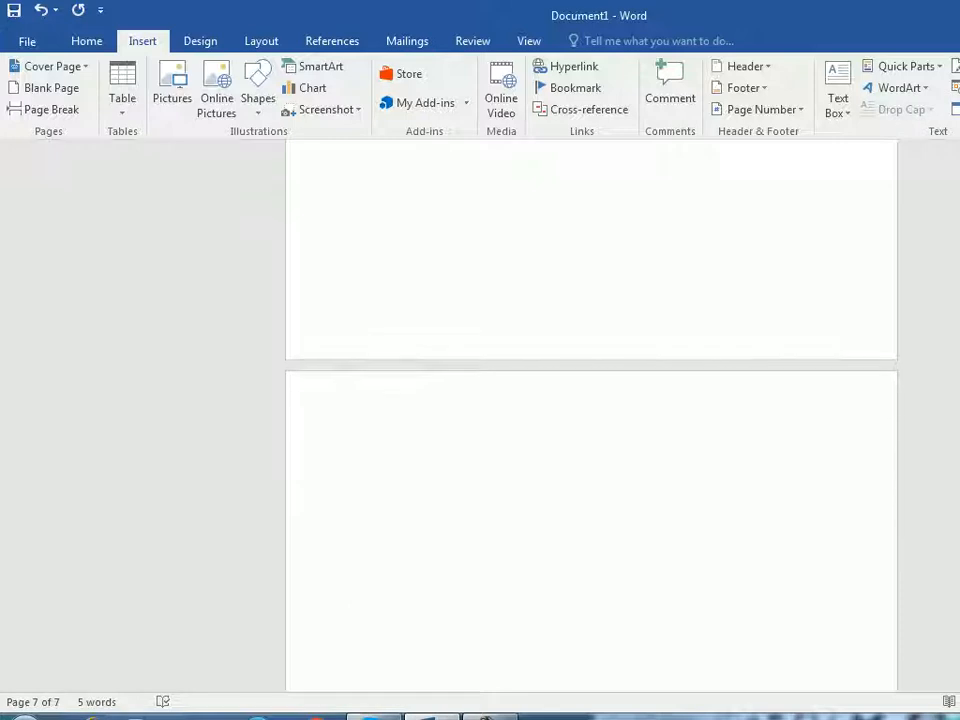
pyautogui.write('Page7')
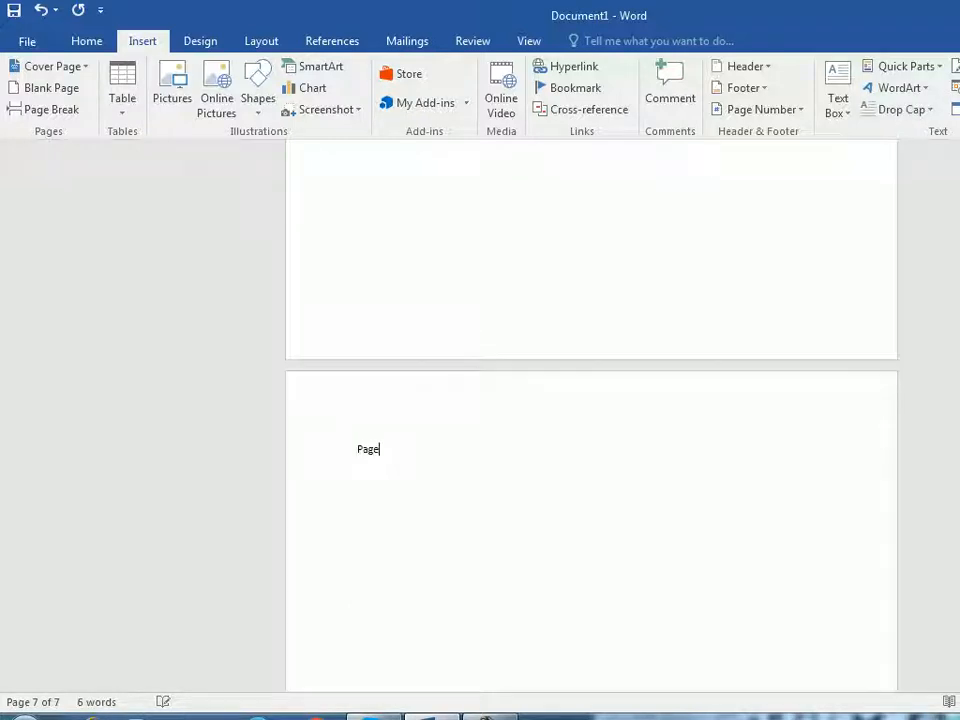
pyautogui.press('Return')
# - Add a bookmark named Page7 to the "Page7" text on the last page
pyautogui.moveTo(358, 450); pyautogui.dragTo(391, 452)
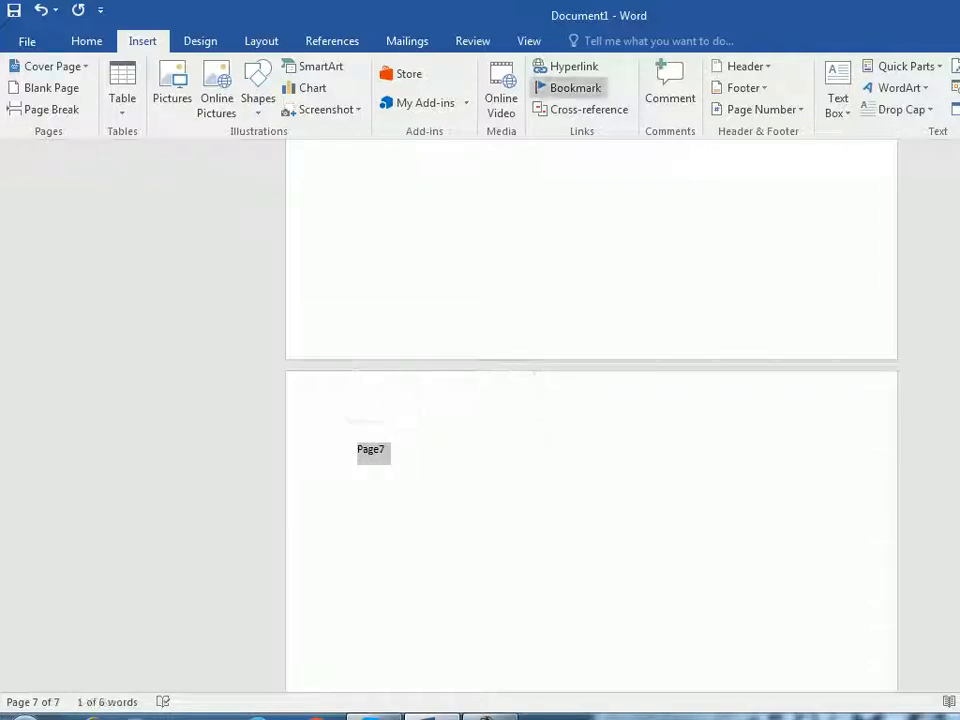
pyautogui.click(575, 88)
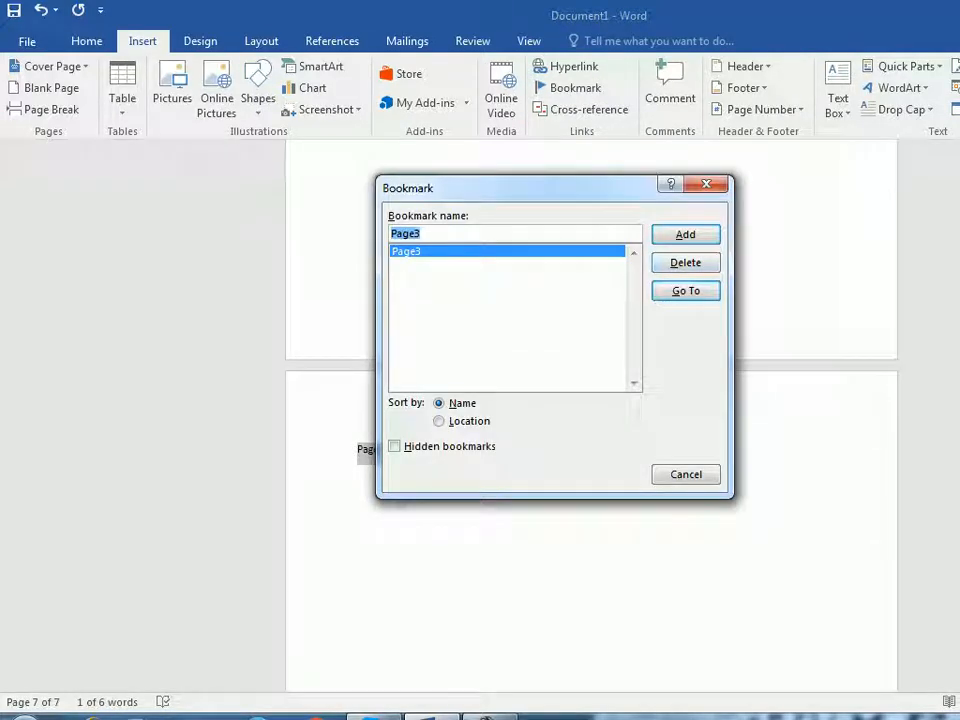
pyautogui.click(422, 234)
pyautogui.press('BackSpace')
pyautogui.write('7')
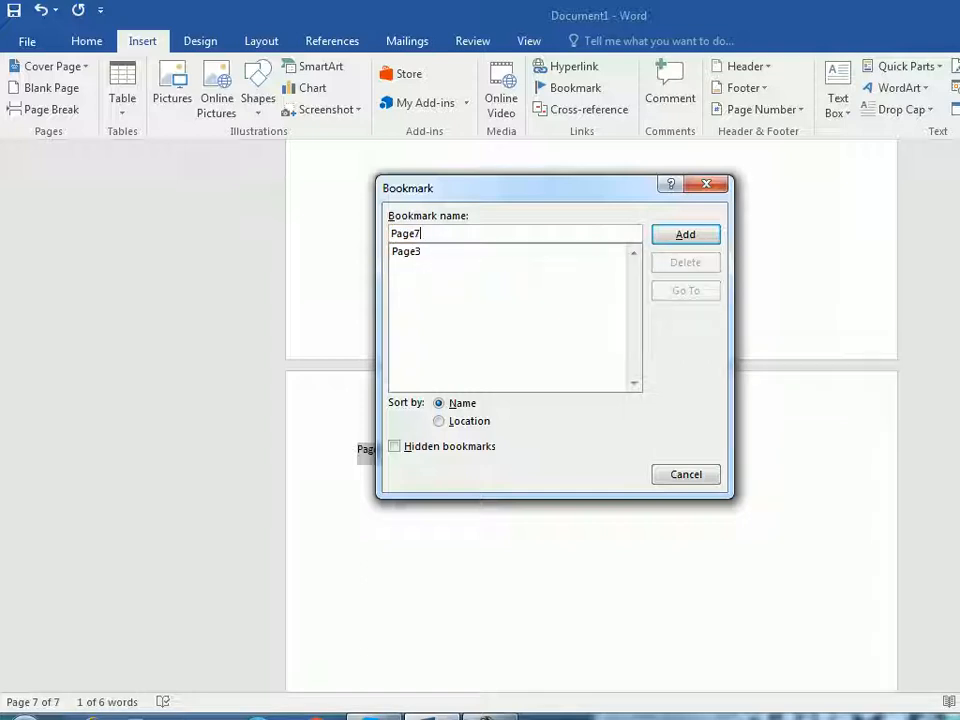
pyautogui.press('Return')
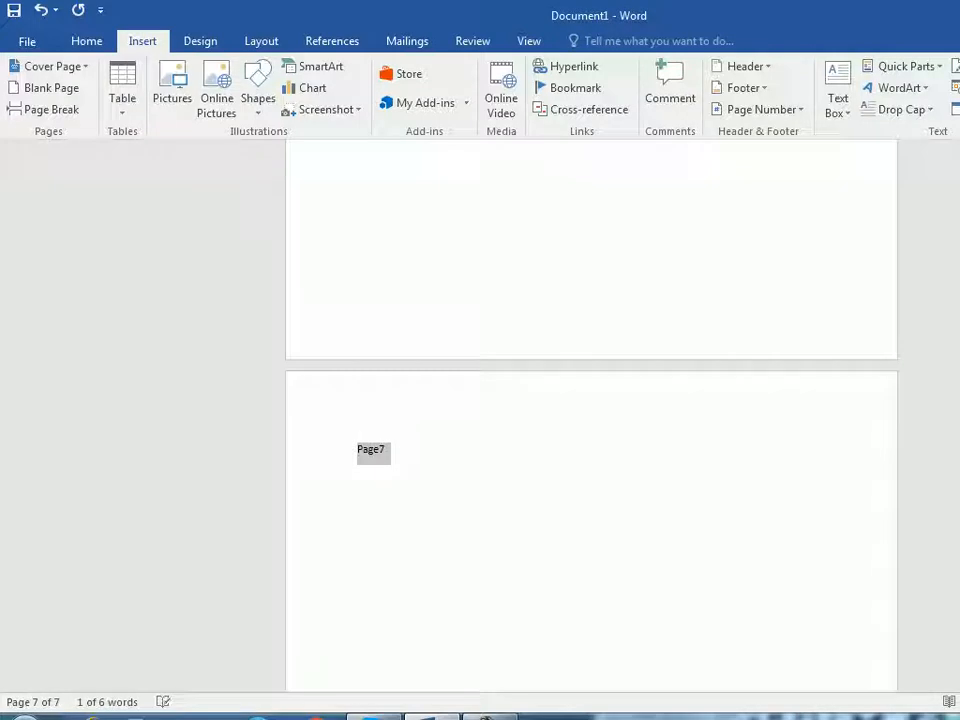
# - Return to the first page, go to the Page3 bookmark from there, and place the cursor below the Details line
pyautogui.click(386, 449)
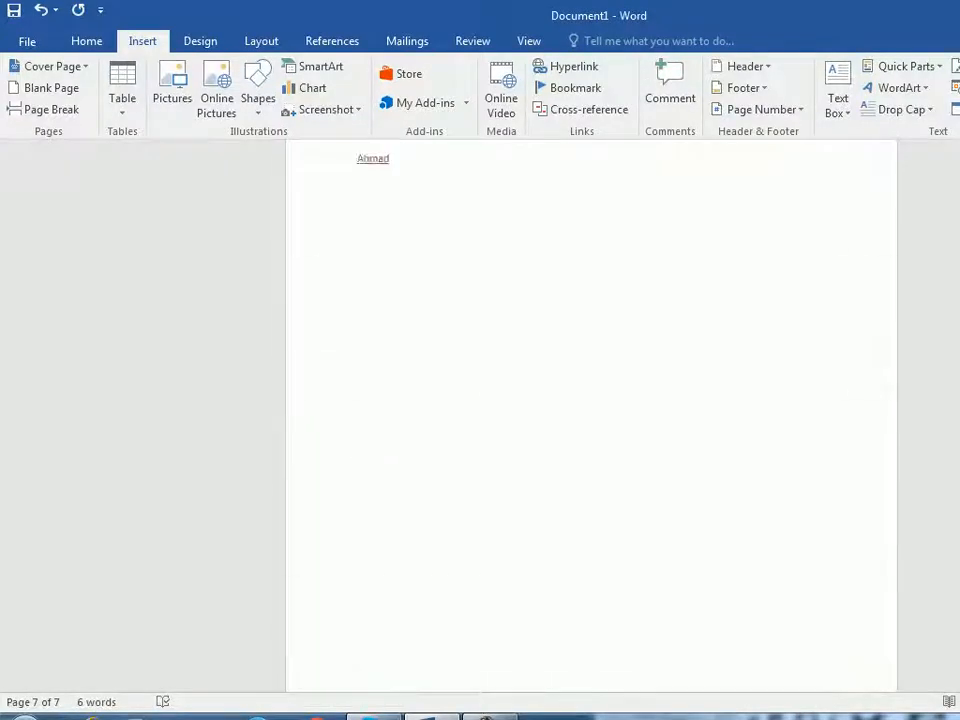
pyautogui.scroll(3, 501, 343)
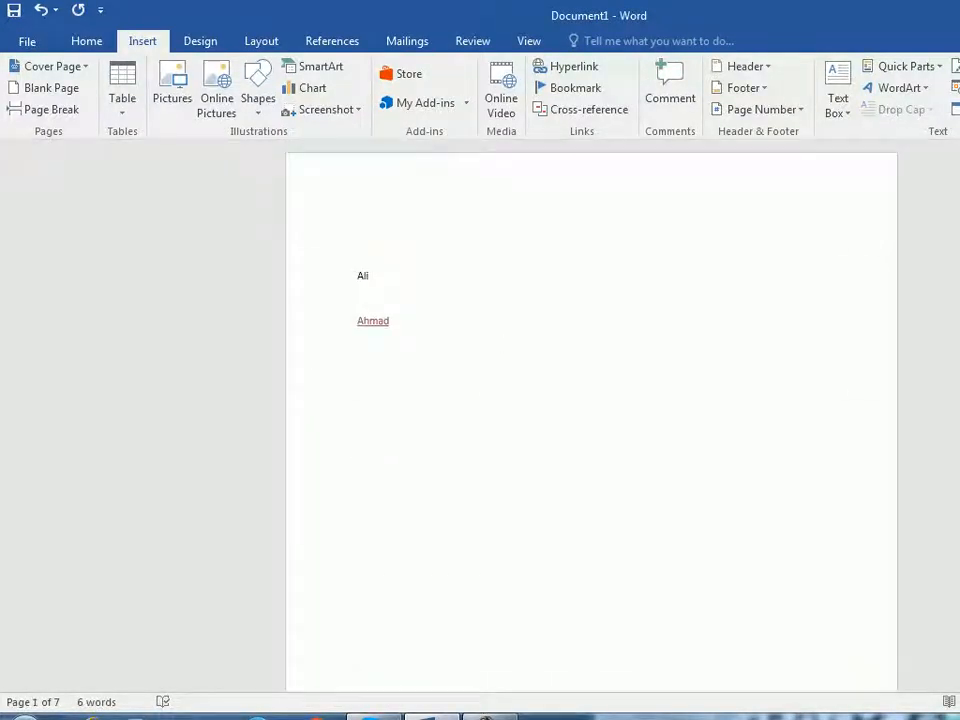
pyautogui.click(575, 87)
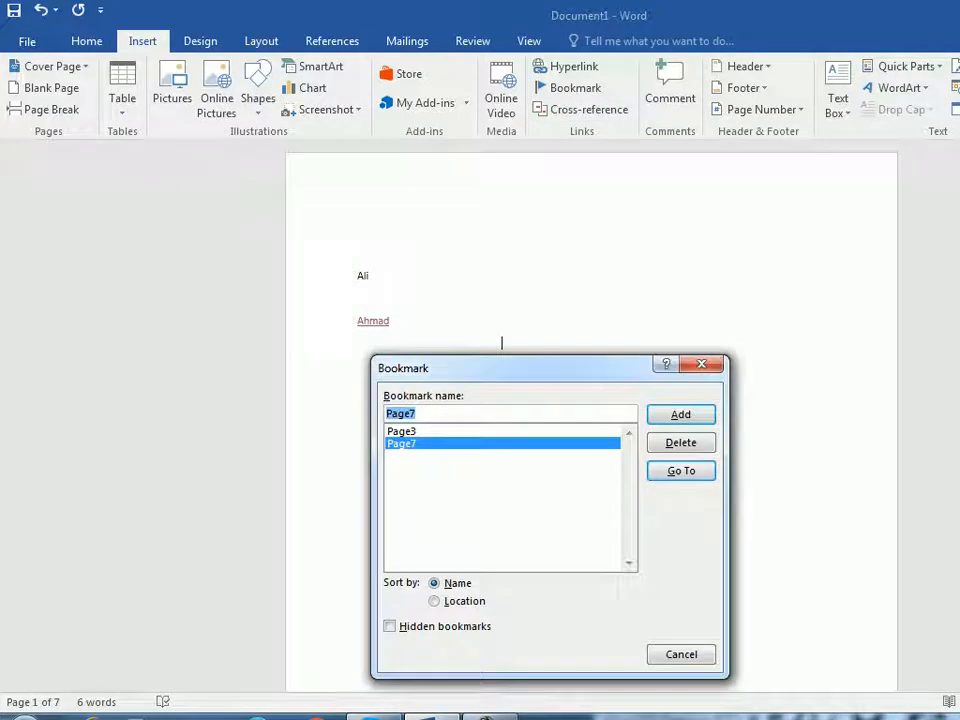
pyautogui.press('Up')
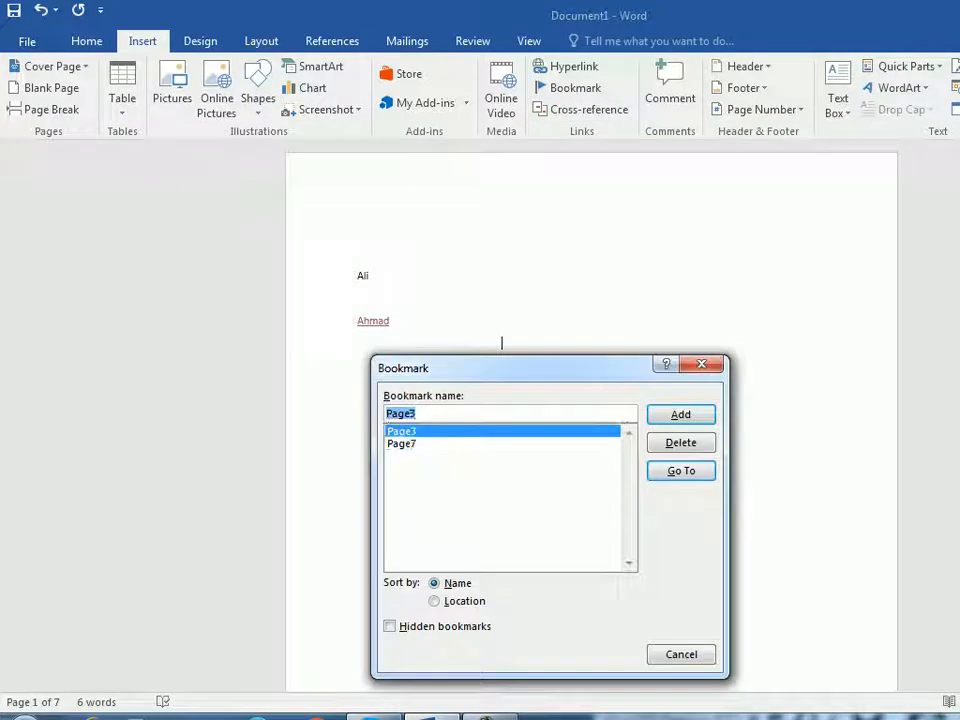
pyautogui.press('Down')
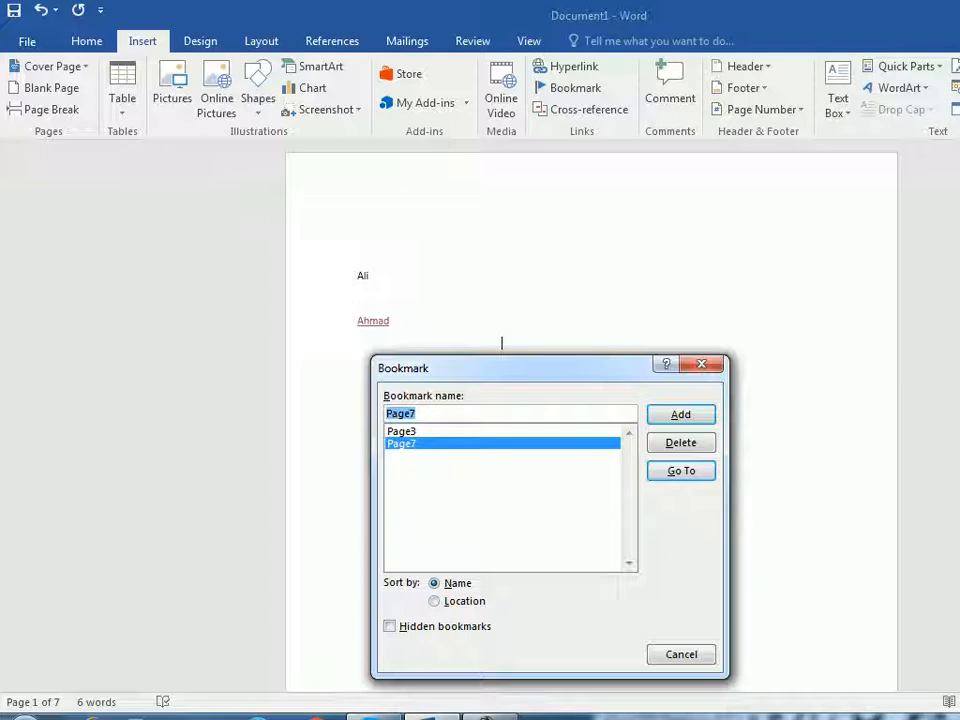
pyautogui.press('Up')
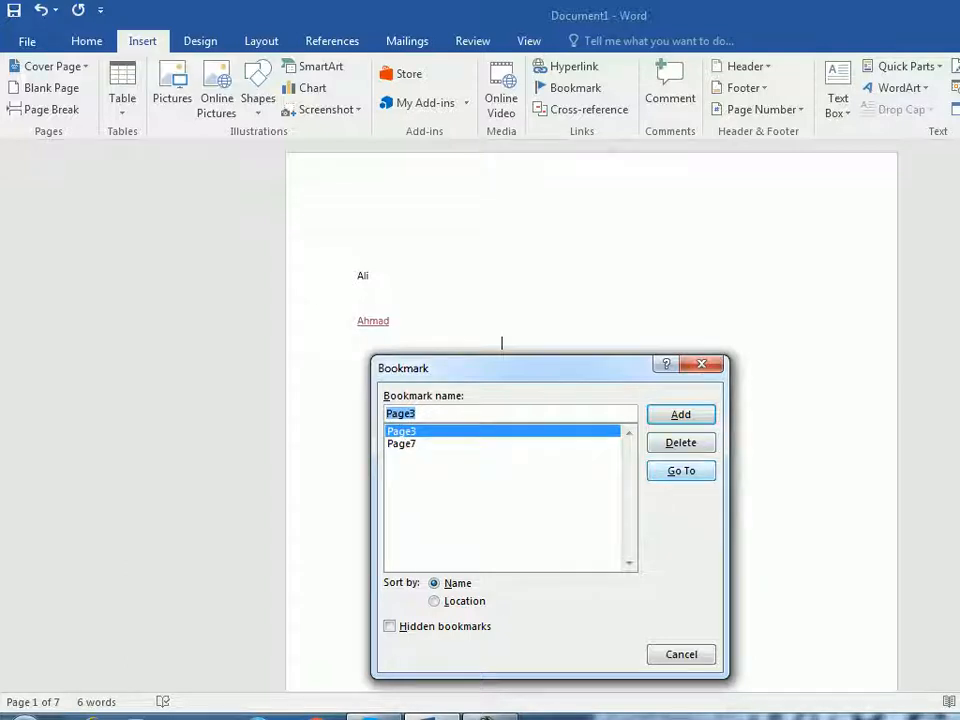
pyautogui.press('Return')
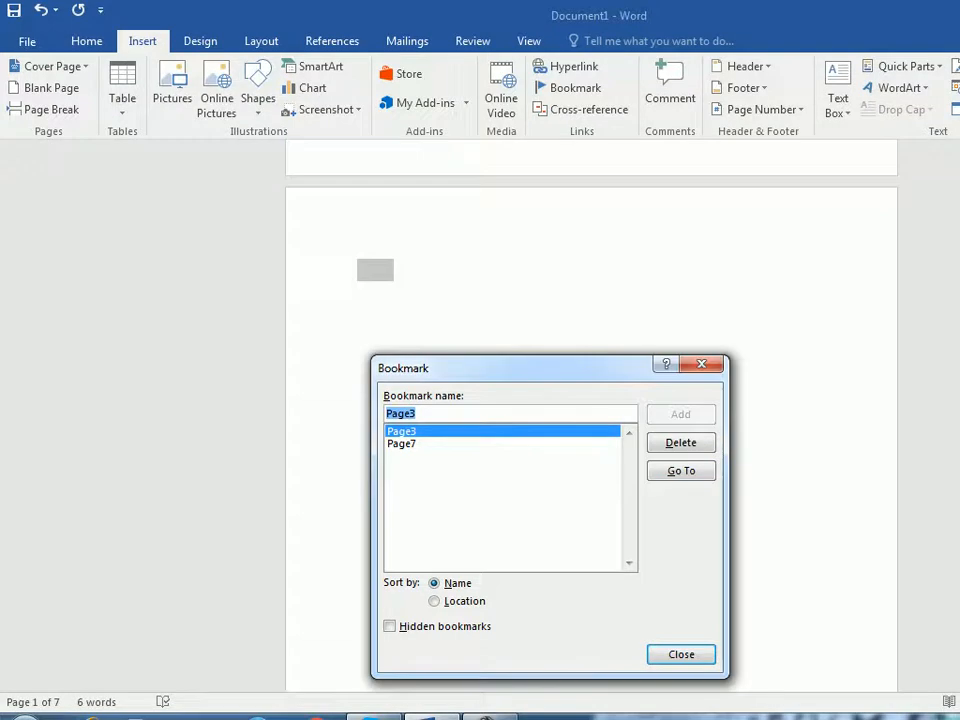
pyautogui.press('Escape')
pyautogui.click(502, 311)
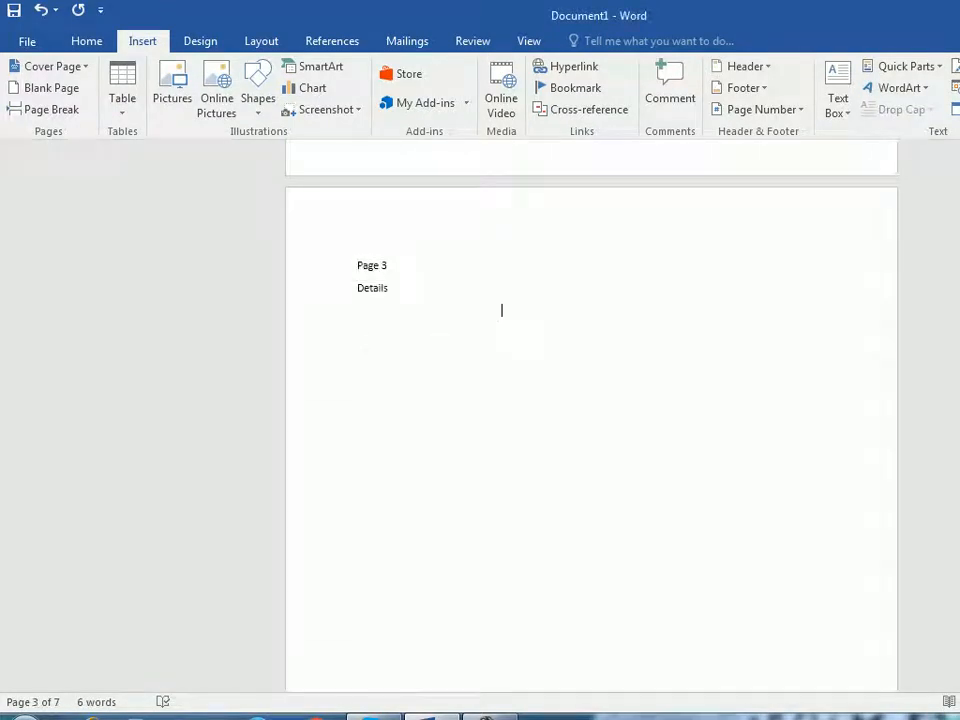
# - Go to the Page7 bookmark from page 3 and leave the bookmark settings
pyautogui.click(574, 88)
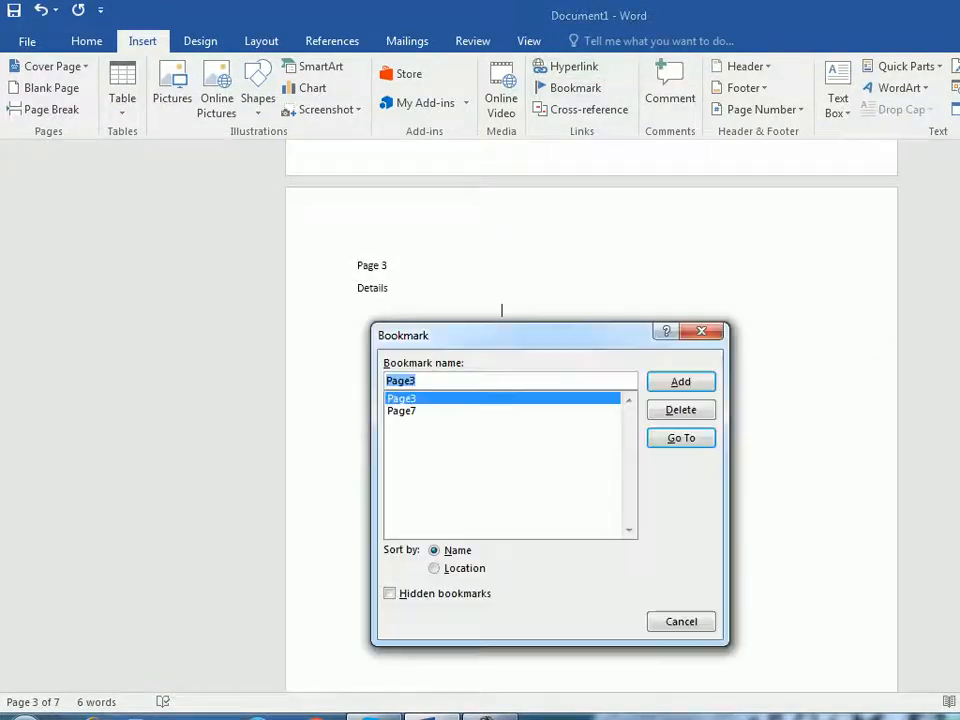
pyautogui.click(402, 411)
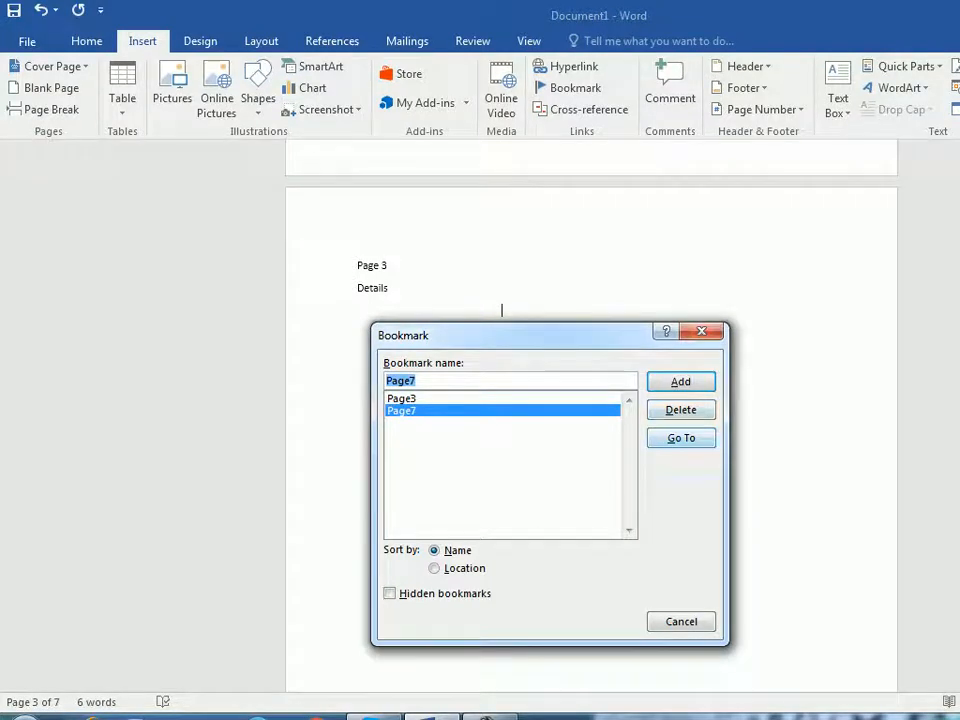
pyautogui.click(681, 438)
pyautogui.click(681, 621)
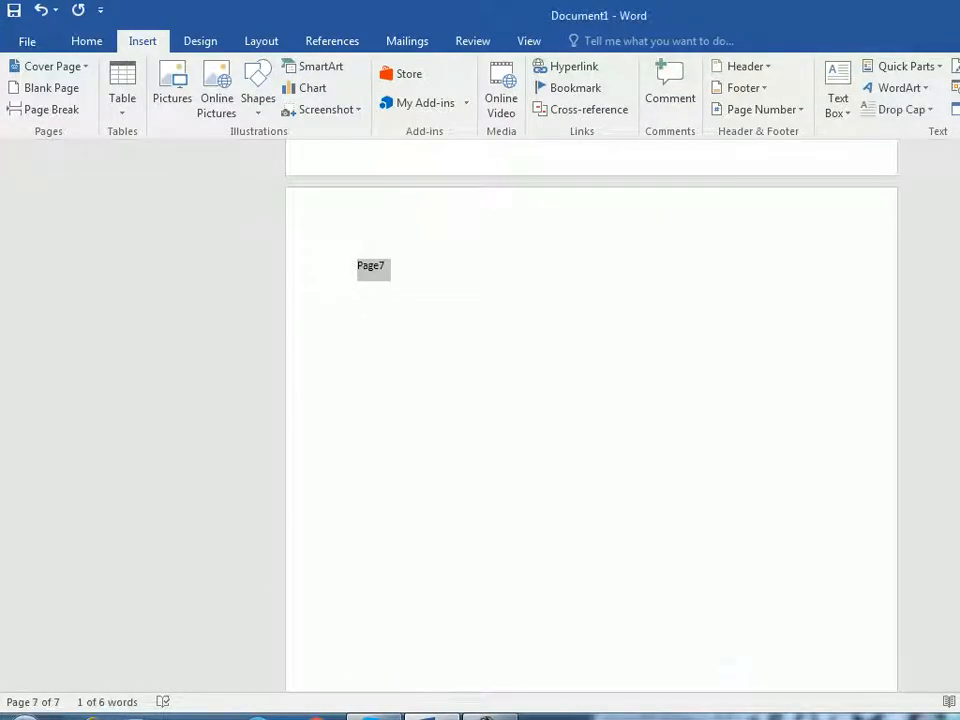
# - Place the cursor on the line below "Page7", and check the bookmark list without making changes
pyautogui.click(358, 288)
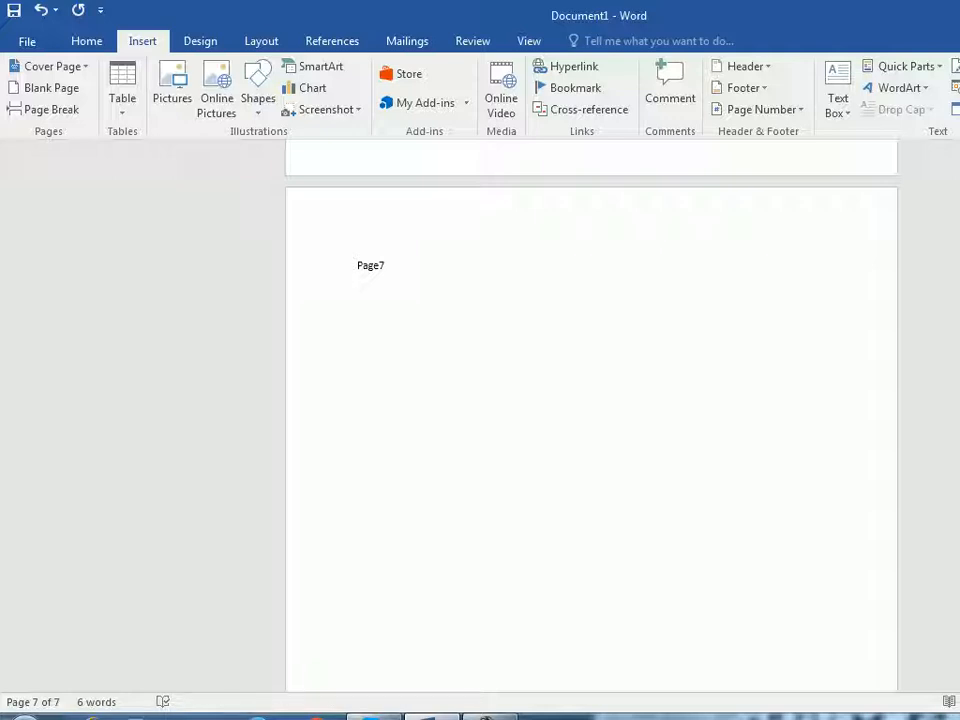
pyautogui.click(575, 88)
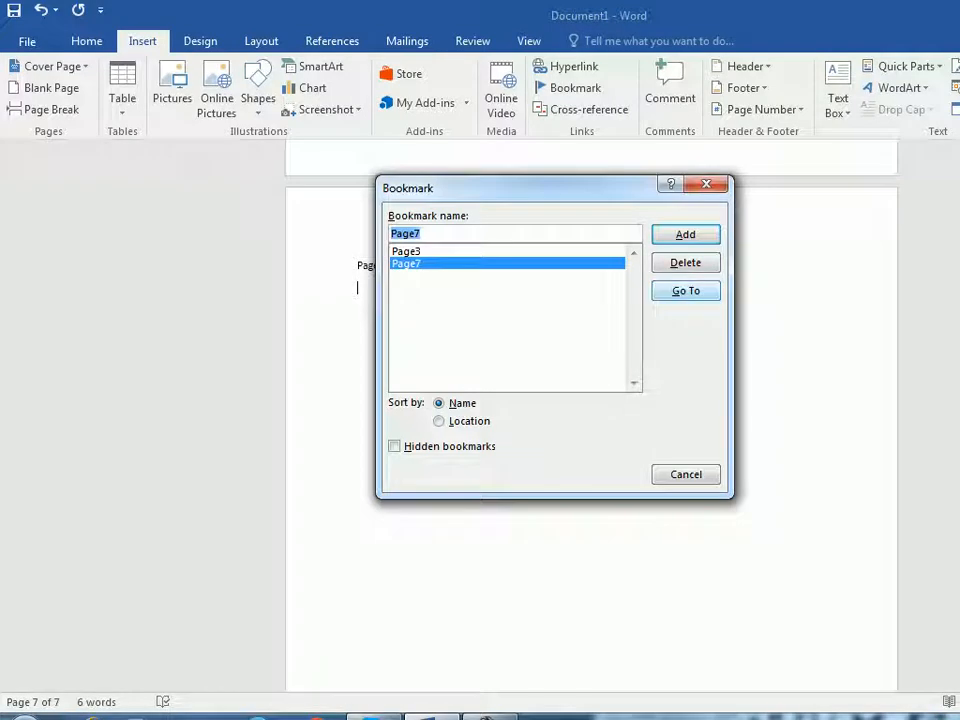
pyautogui.click(686, 474)
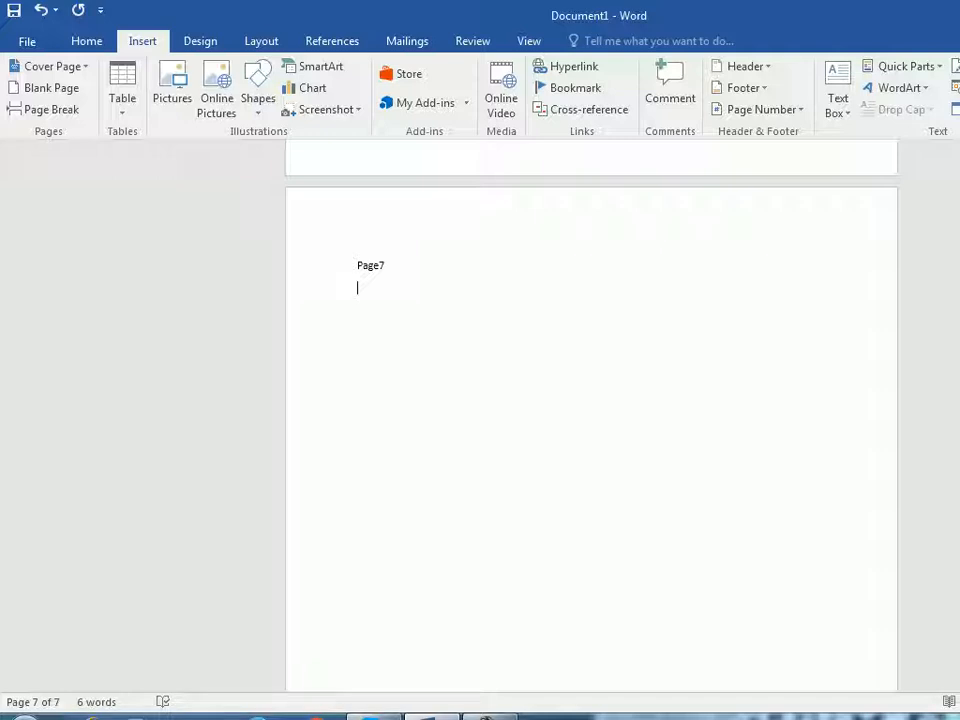
# - Examine the reference types offered for cross-references and check the document's bookmark list without changing anything
pyautogui.click(589, 109)
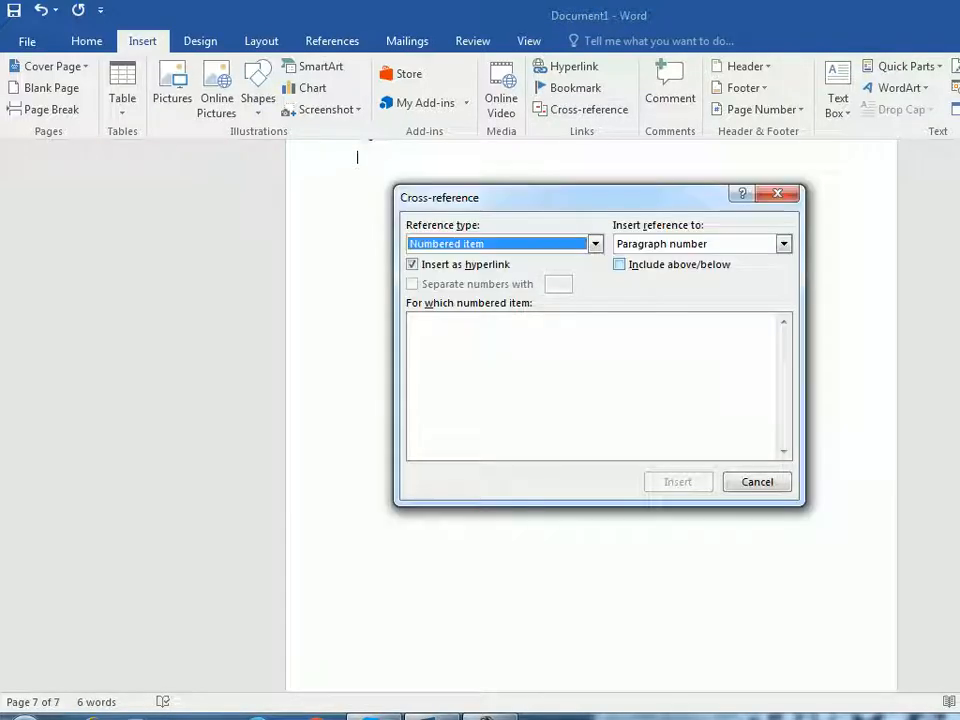
pyautogui.click(595, 244)
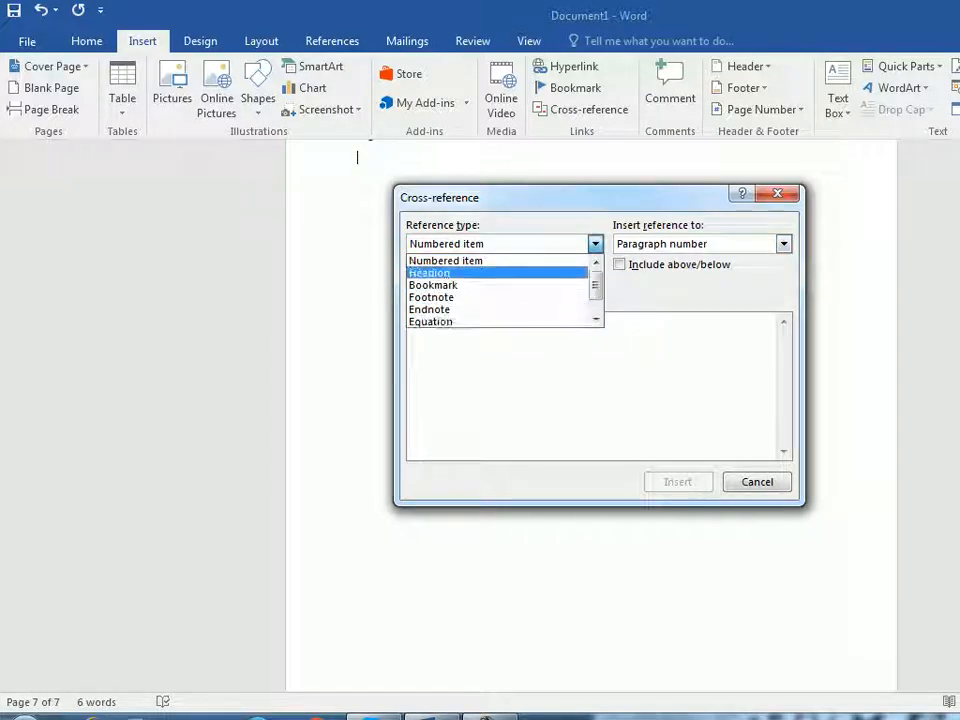
pyautogui.scroll(-1, 500, 290)
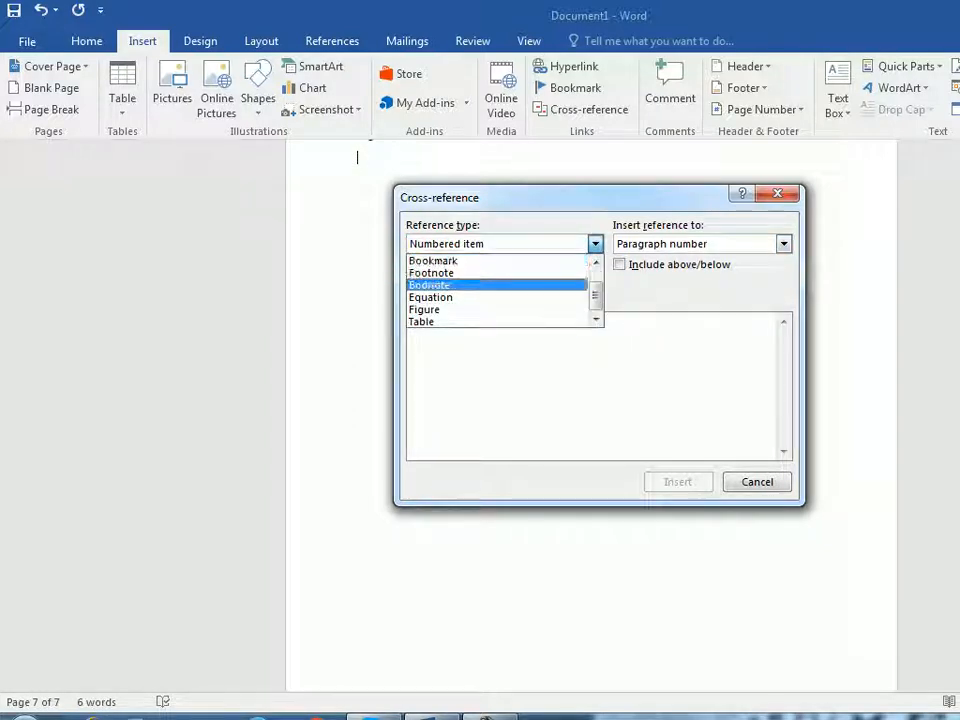
pyautogui.scroll(1, 500, 290)
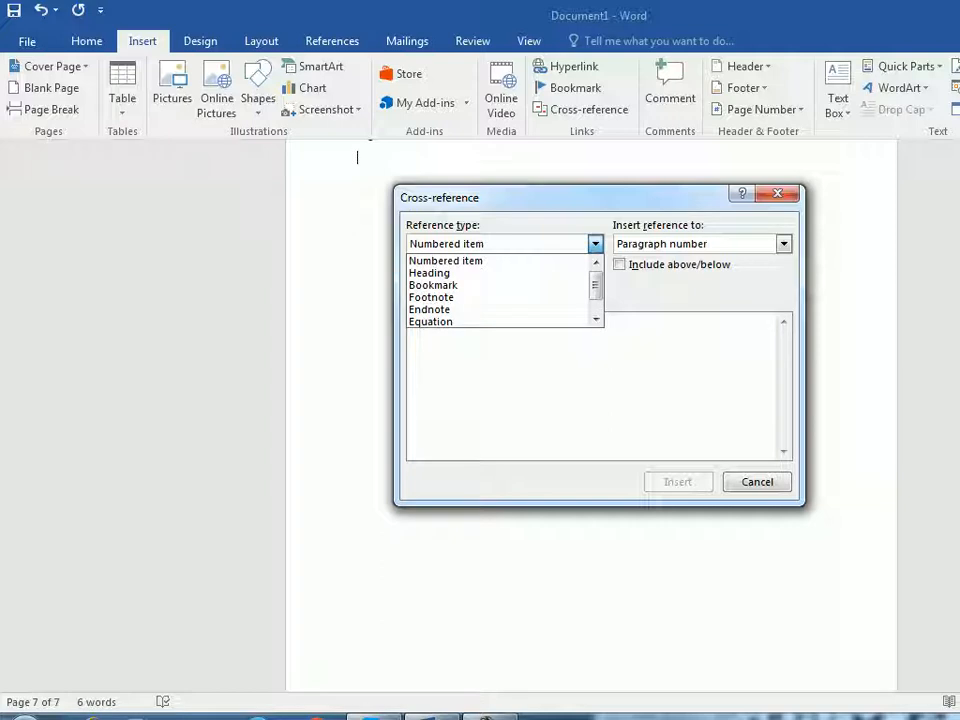
pyautogui.scroll(-1, 445, 286)
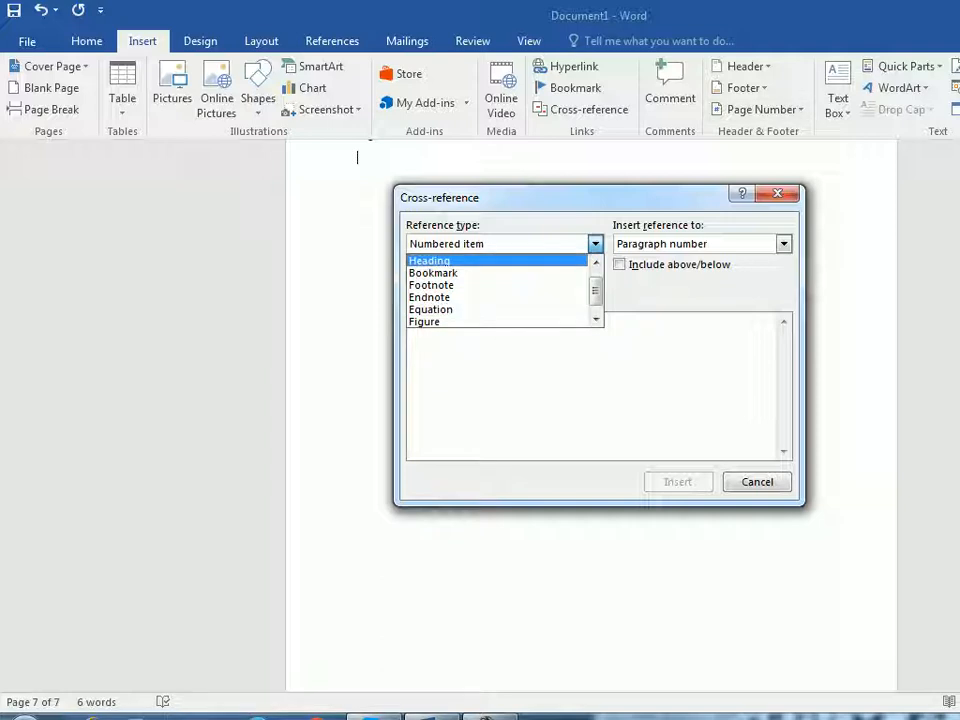
pyautogui.scroll(1, 445, 292)
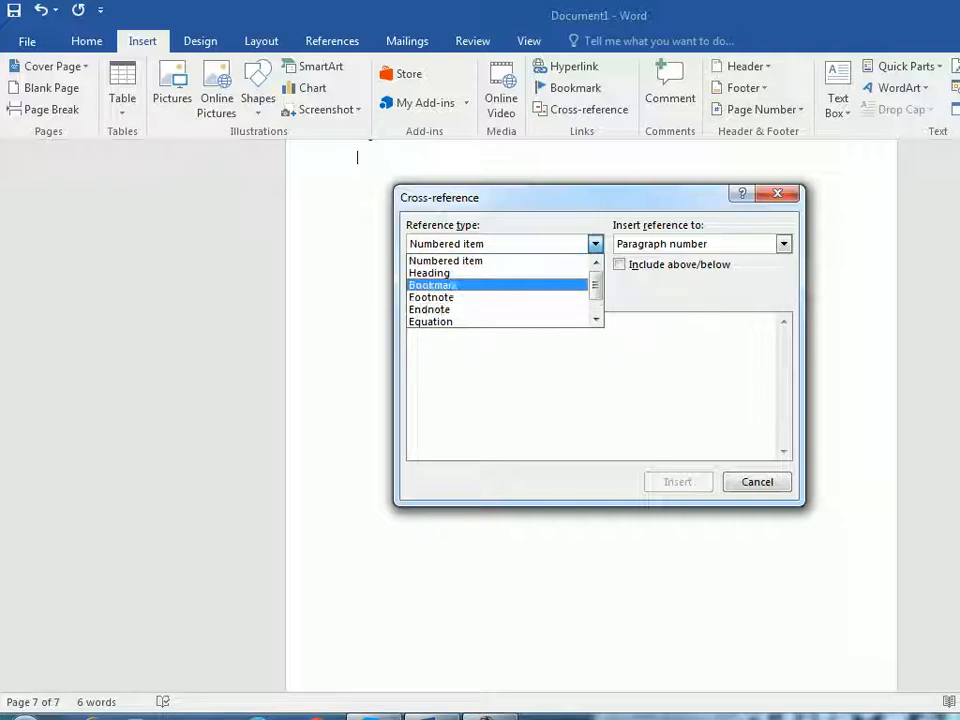
pyautogui.click(757, 482)
pyautogui.scroll(5, 757, 482)
pyautogui.scroll(-1, 757, 482)
pyautogui.click(574, 88)
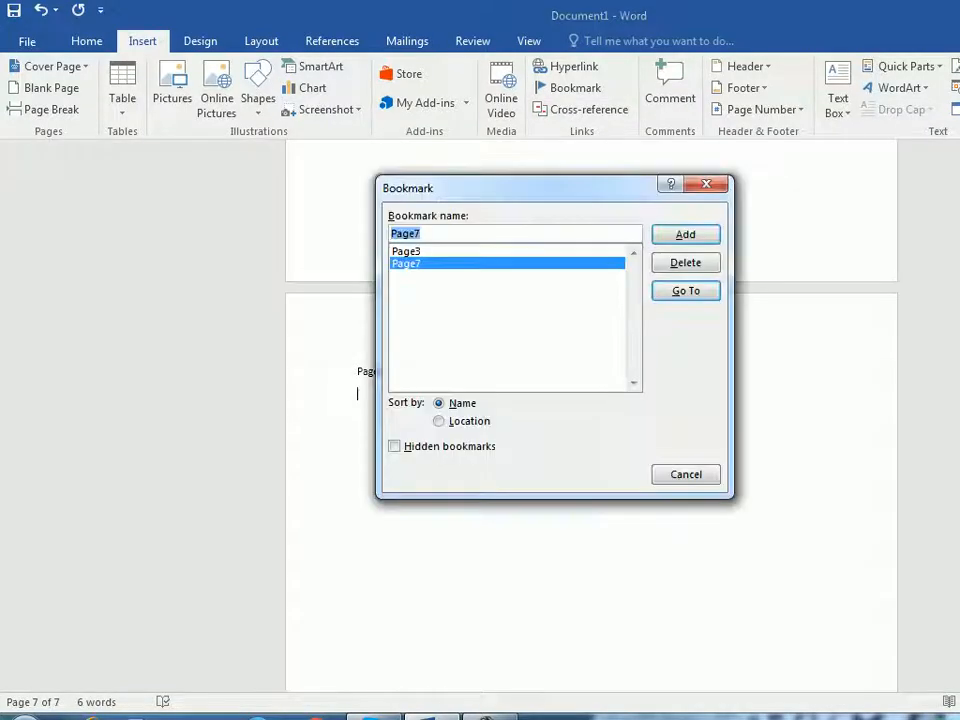
pyautogui.press('Escape')
# - Insert cross-references to the Page3 and Page7 bookmarks as hyperlinked bookmark text below "Page7" on the last page
pyautogui.click(589, 109)
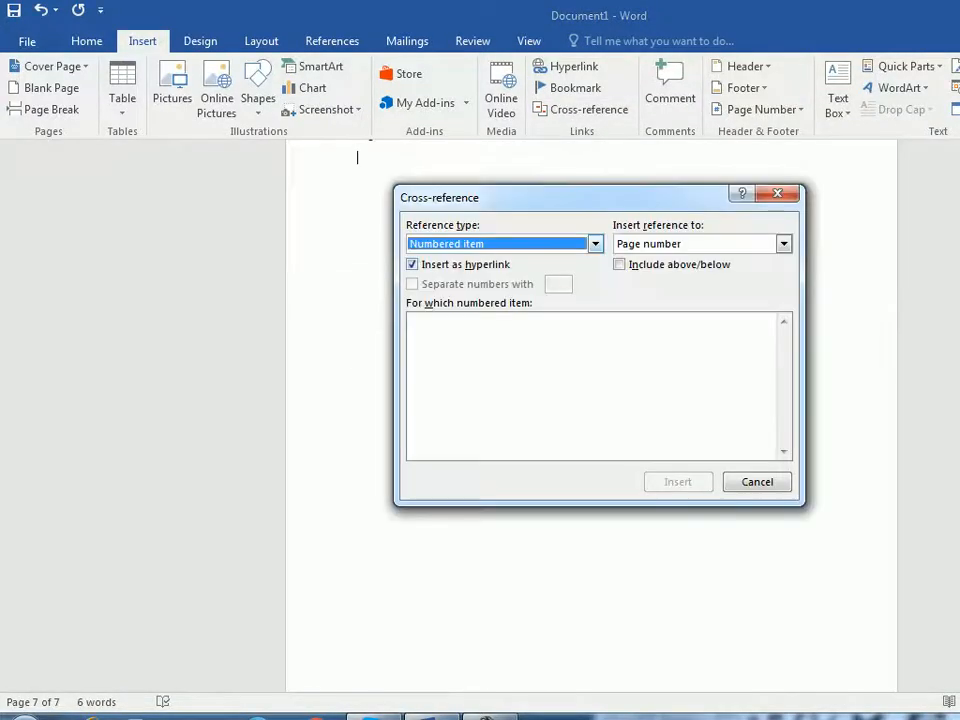
pyautogui.click(595, 244)
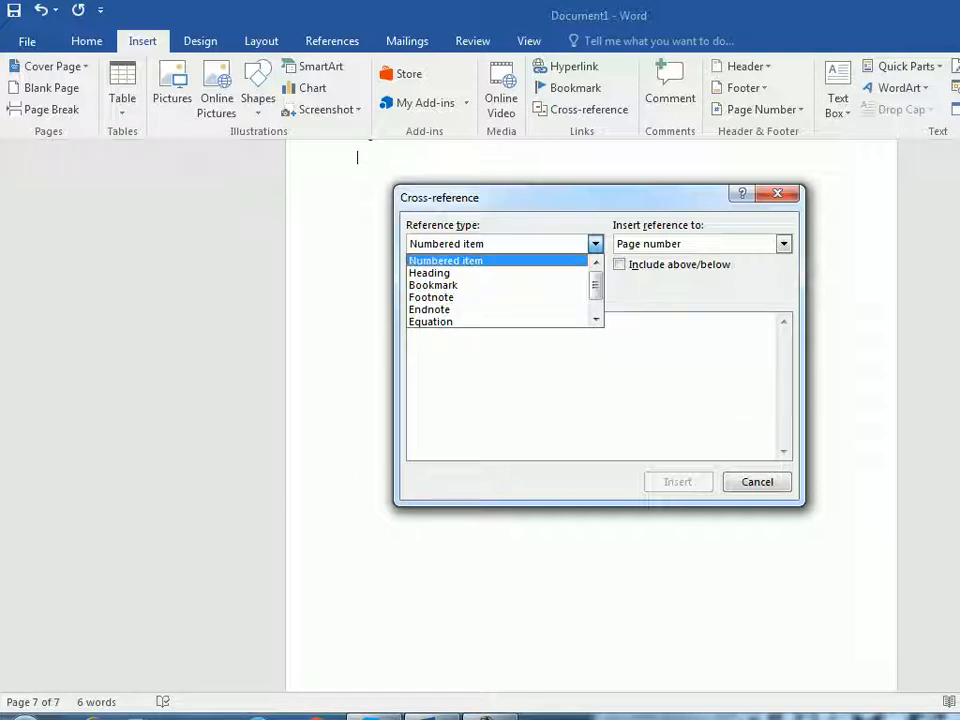
pyautogui.click(433, 285)
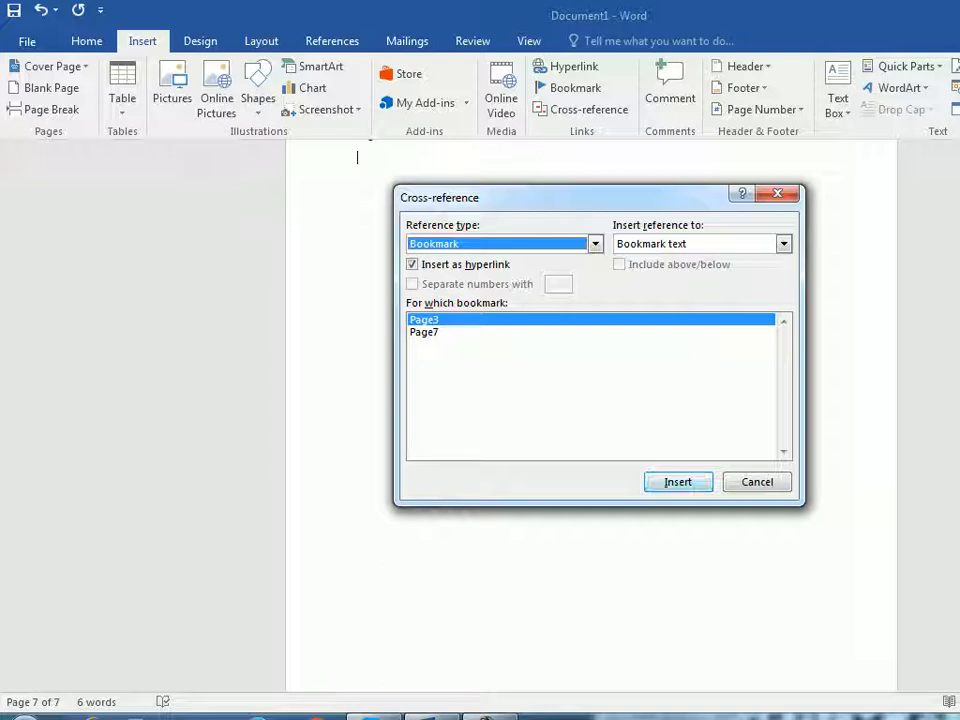
pyautogui.press('Return')
pyautogui.click(424, 332)
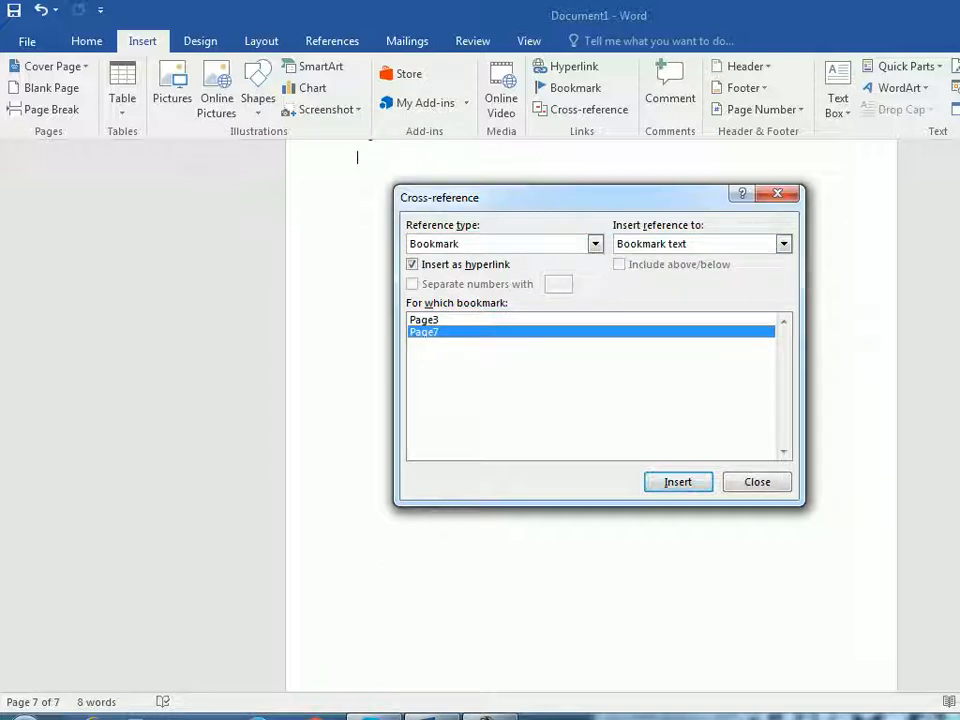
pyautogui.click(678, 482)
pyautogui.click(757, 482)
# - Follow the "Page 3" cross-reference from the last page, and place the cursor on the first page below the linked name
pyautogui.scroll(3, 757, 482)
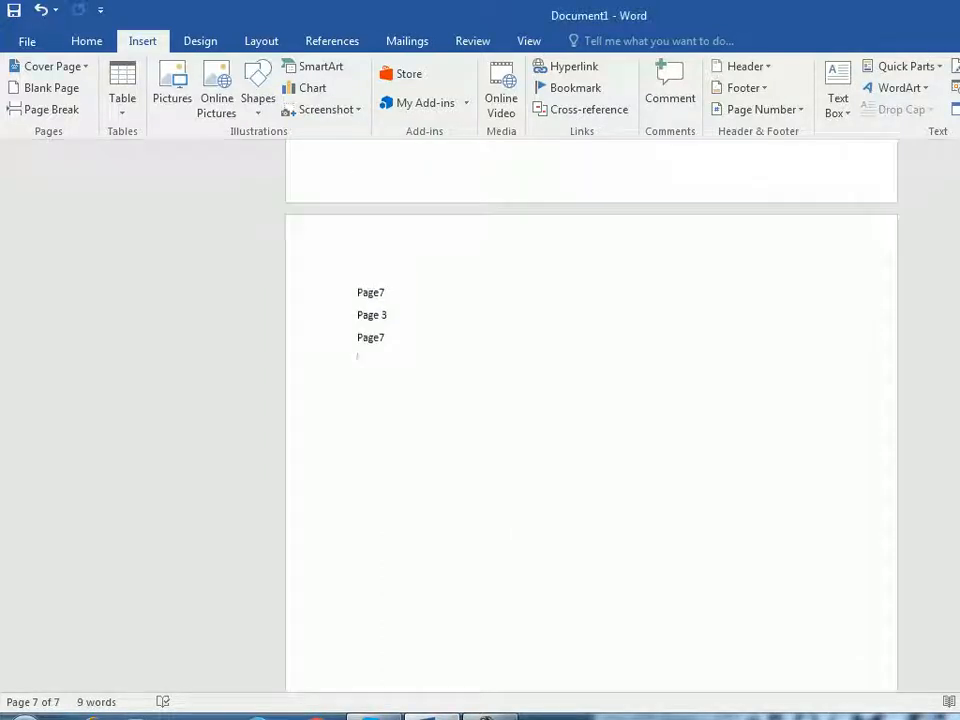
pyautogui.keyDown('ctrl'); pyautogui.click(370, 292); pyautogui.keyUp('ctrl')
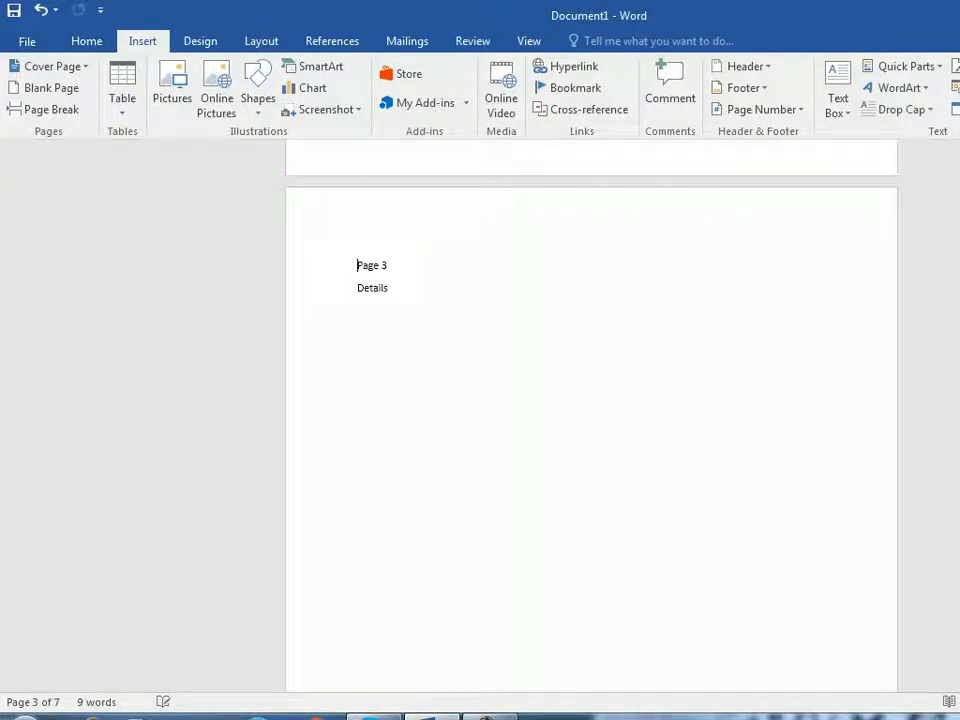
pyautogui.scroll(7, 592, 415)
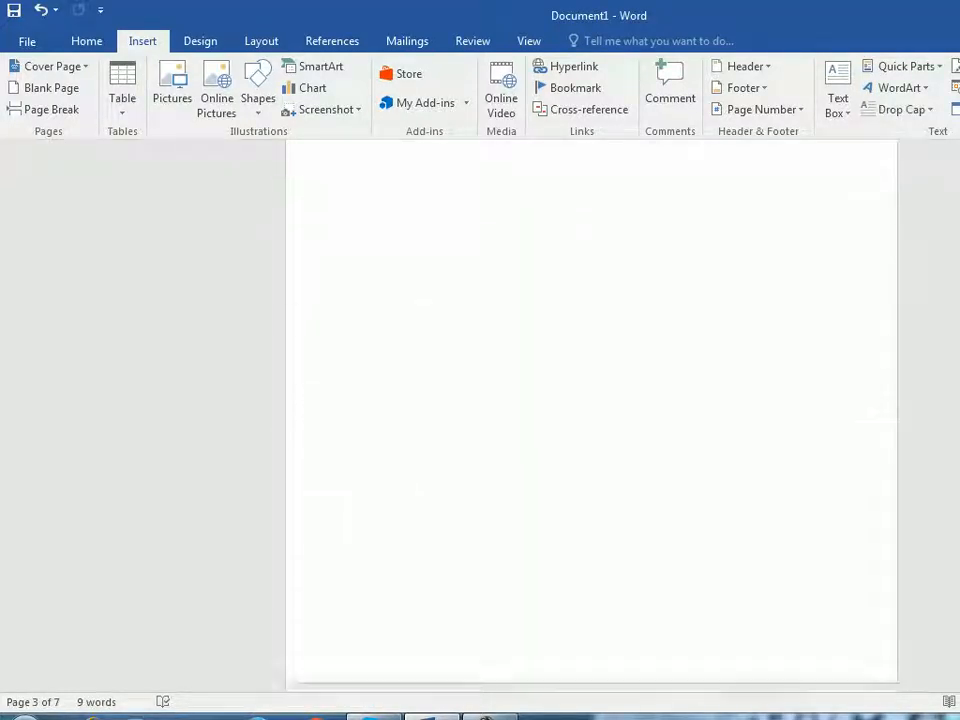
pyautogui.scroll(3, 592, 415)
pyautogui.click(502, 343)
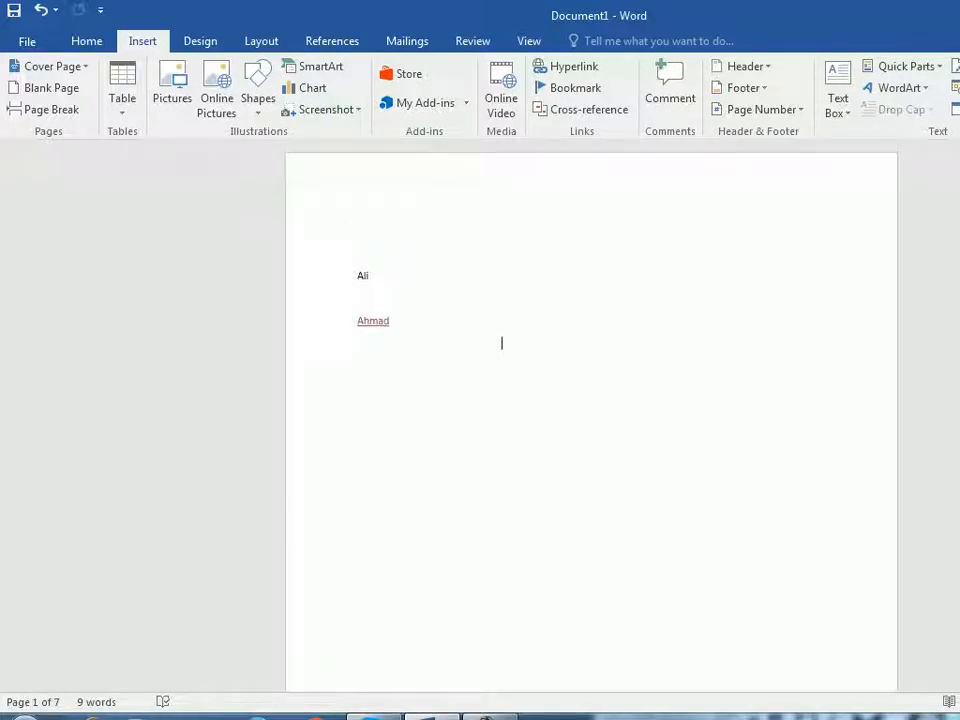
# - Check the bookmark cross-reference options on page 2 without inserting anything, and undo the page break on the first page
pyautogui.hotkey('ctrl', 'Return')
pyautogui.scroll(6, 591, 415)
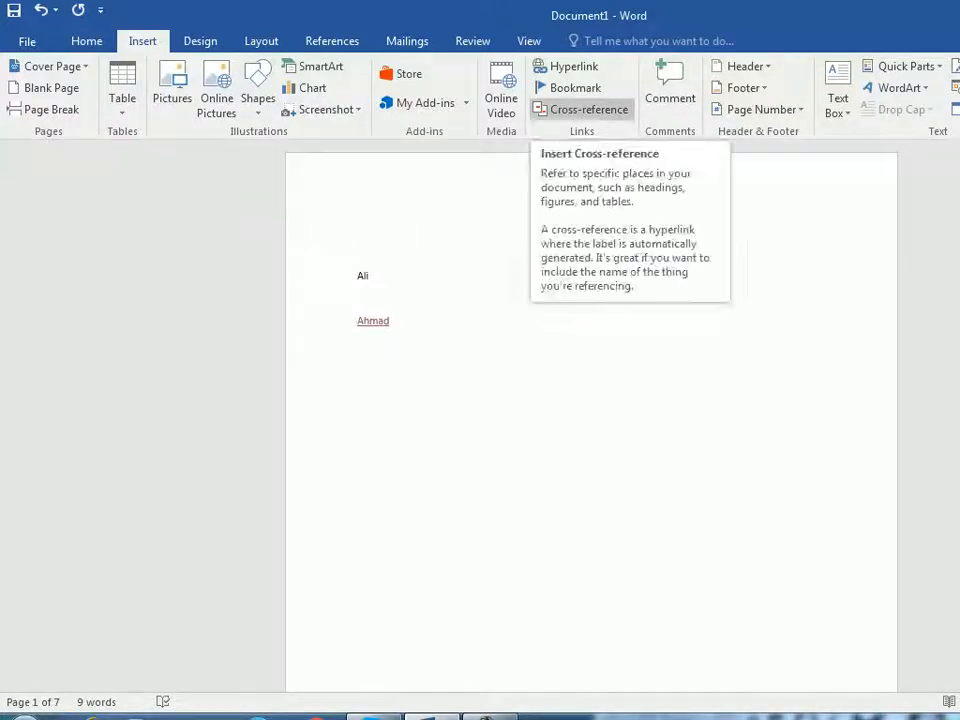
pyautogui.click(589, 109)
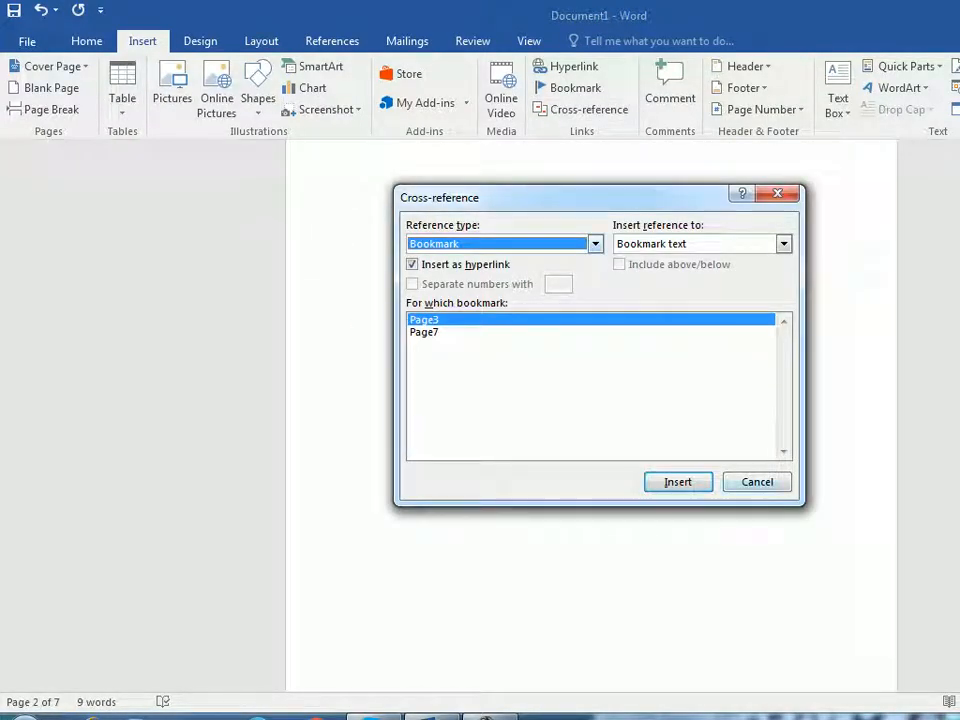
pyautogui.click(488, 717)
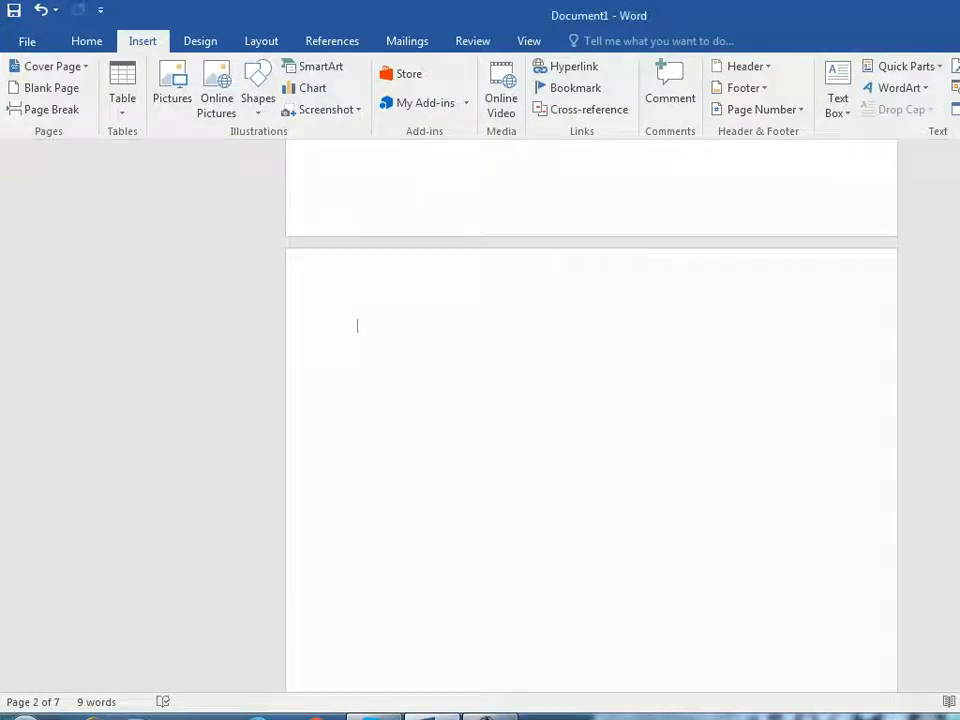
pyautogui.scroll(3, 591, 415)
pyautogui.scroll(-2, 591, 415)
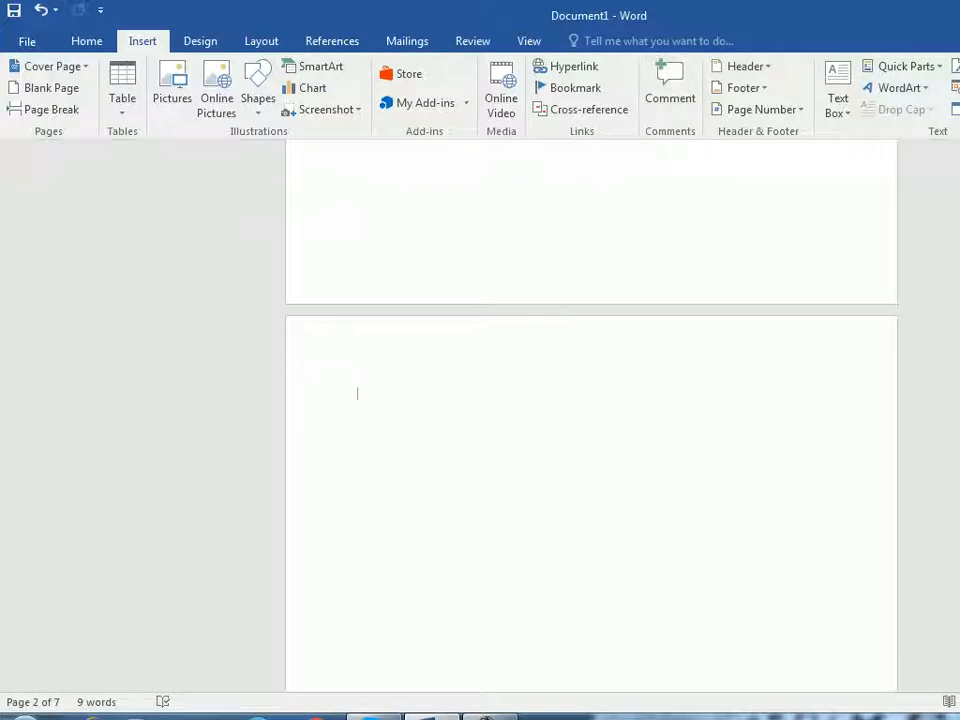
pyautogui.scroll(9, 591, 415)
pyautogui.click(358, 298)
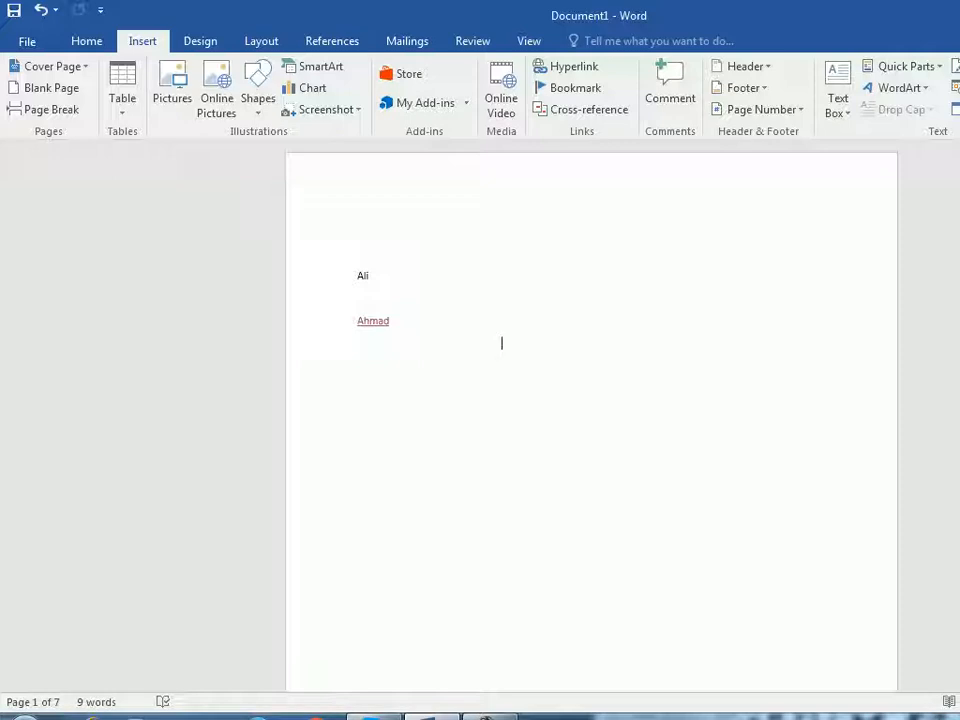
pyautogui.hotkey('ctrl', 'z')
# - Add a comment to the first name on page 1 stating whose son the person is
pyautogui.doubleClick(363, 277)
pyautogui.click(669, 85)
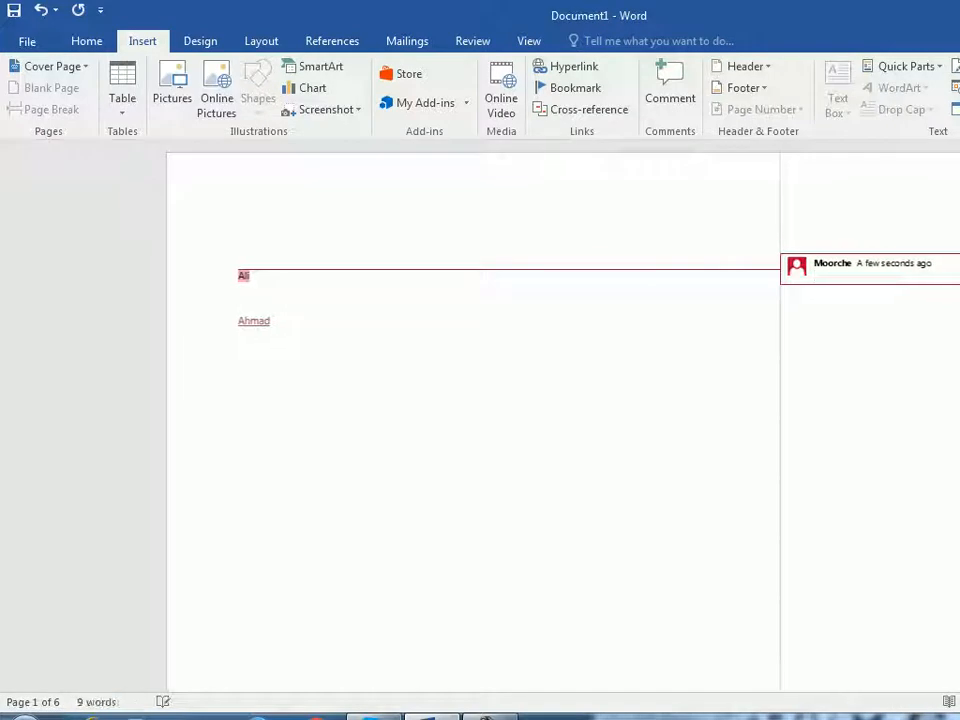
pyautogui.click(239, 298)
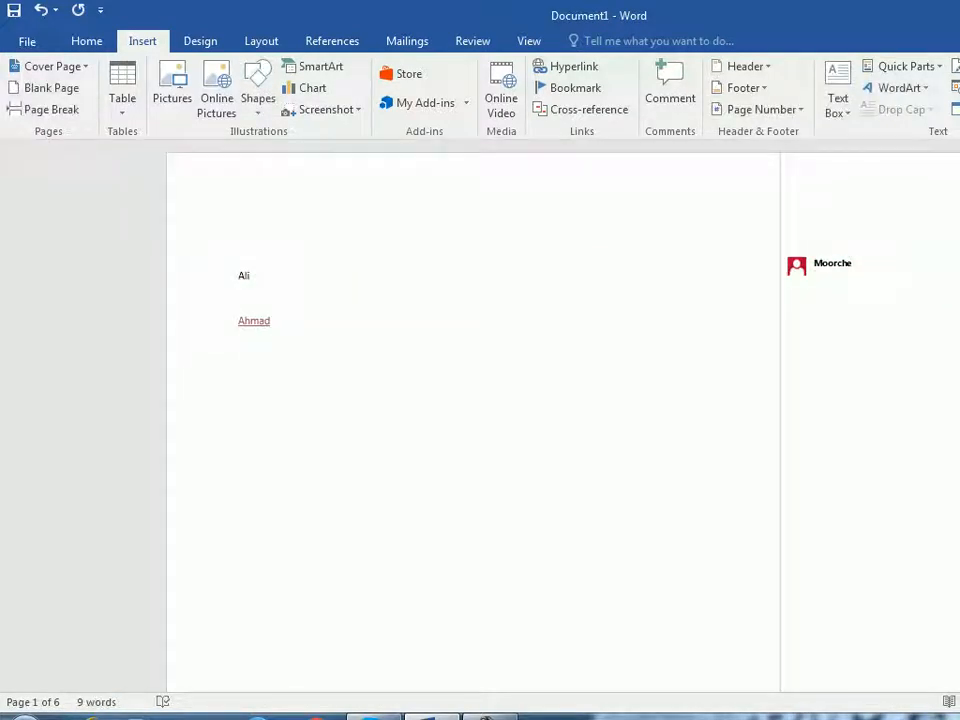
pyautogui.doubleClick(880, 274)
pyautogui.click(880, 274)
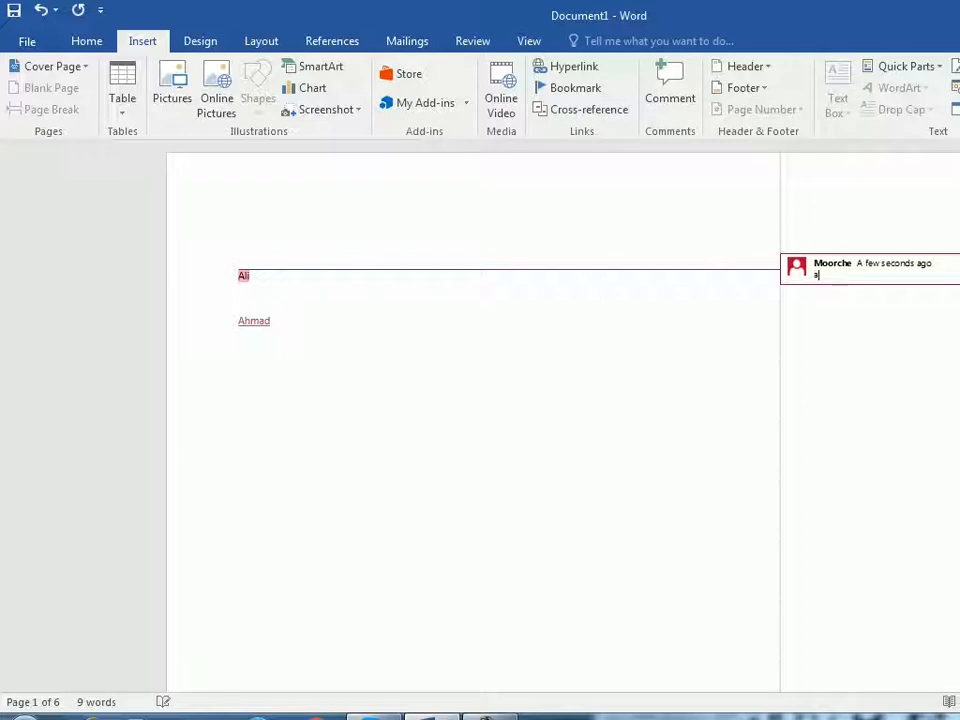
pyautogui.write('Ali son ofwali')
pyautogui.click(480, 400)
# - Correct the first comment by adding the missing space after "of"
pyautogui.click(239, 275)
pyautogui.click(250, 276)
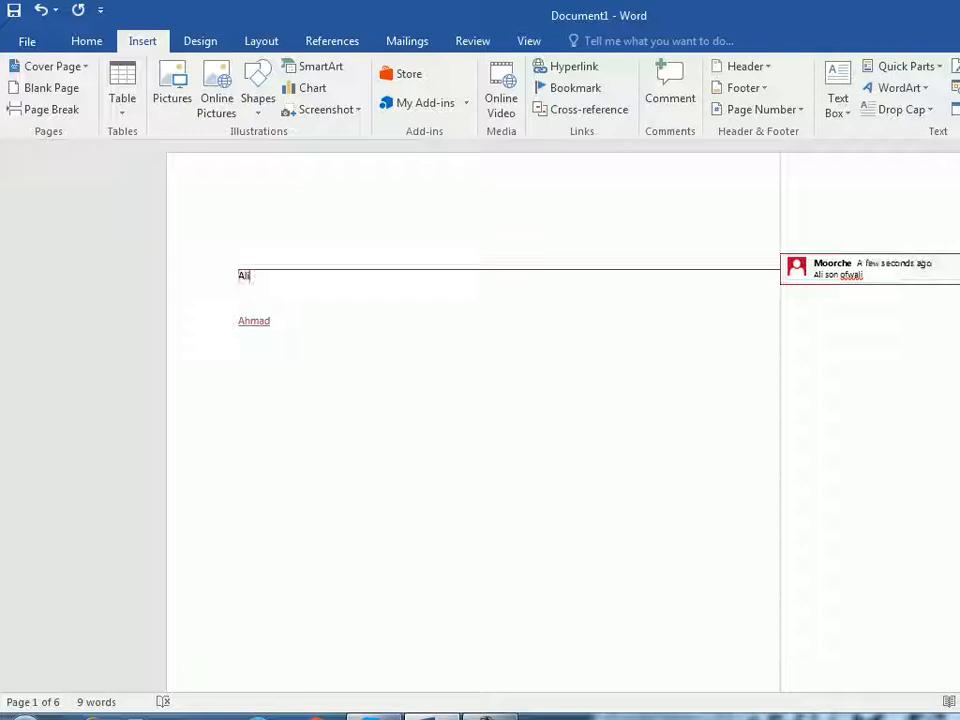
pyautogui.click(863, 275)
pyautogui.click(239, 365)
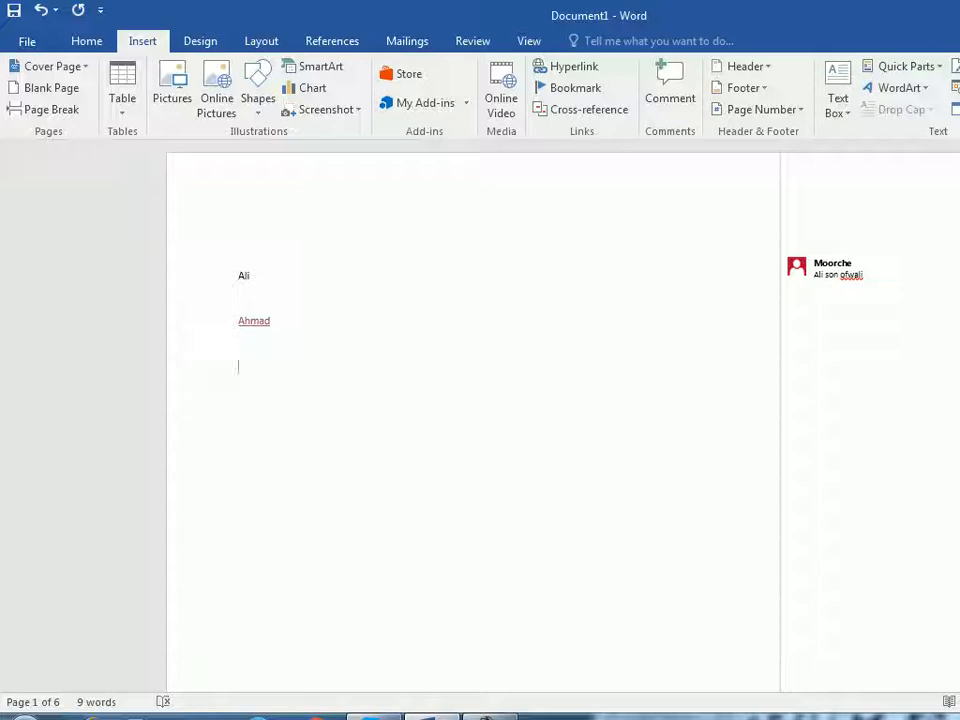
pyautogui.click(846, 274)
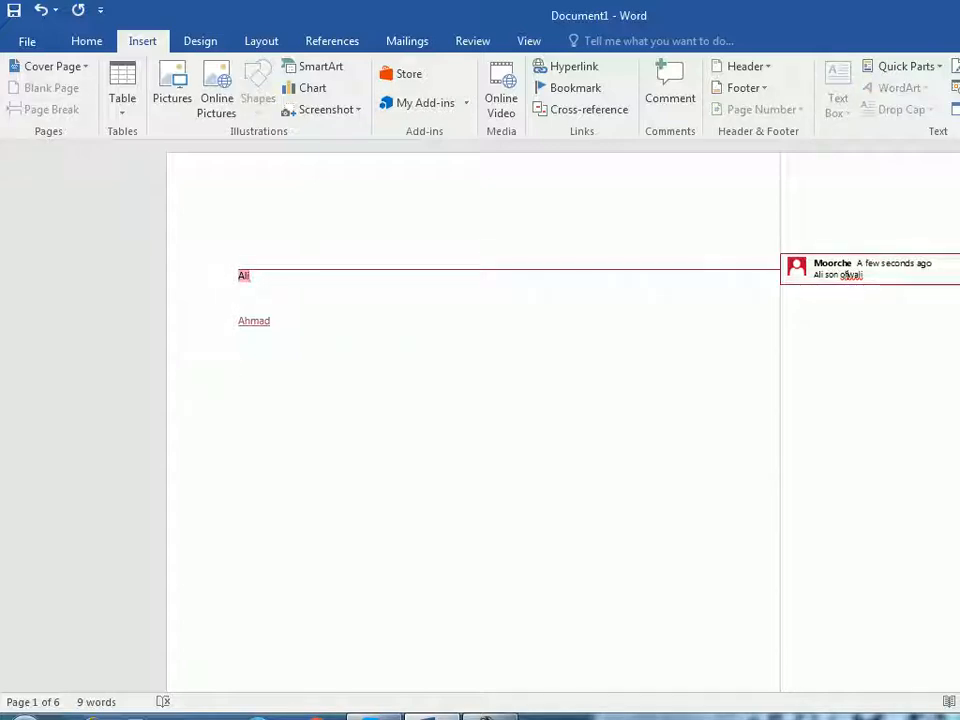
pyautogui.click(500, 400)
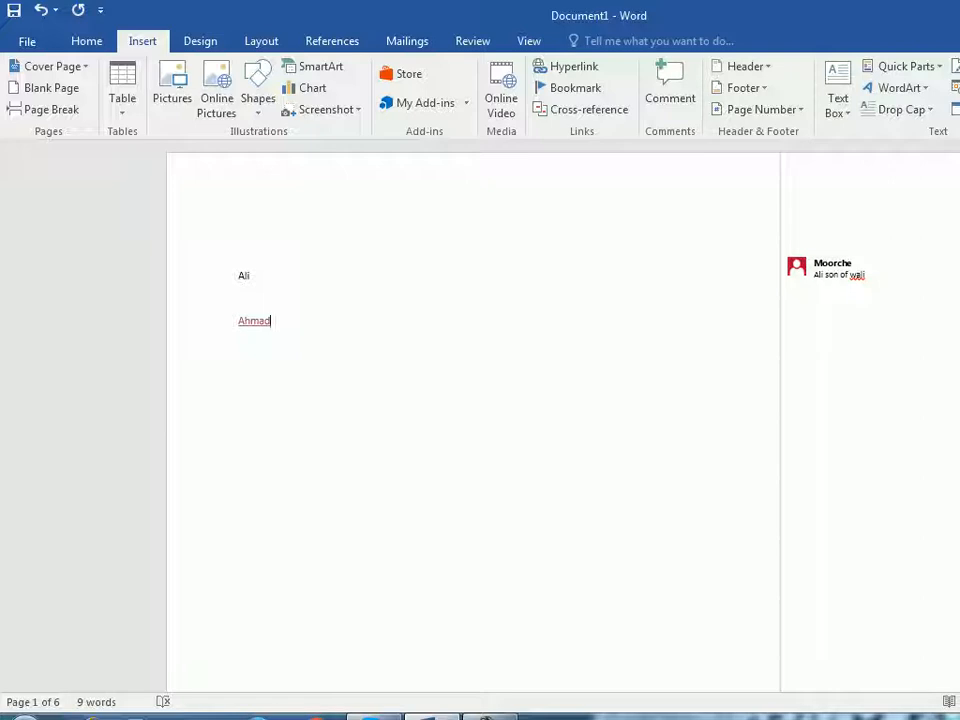
# - Add a comment to the linked second name on page 1 reading "Please add the financial 2018"
pyautogui.hotkey('shift', 'Home')
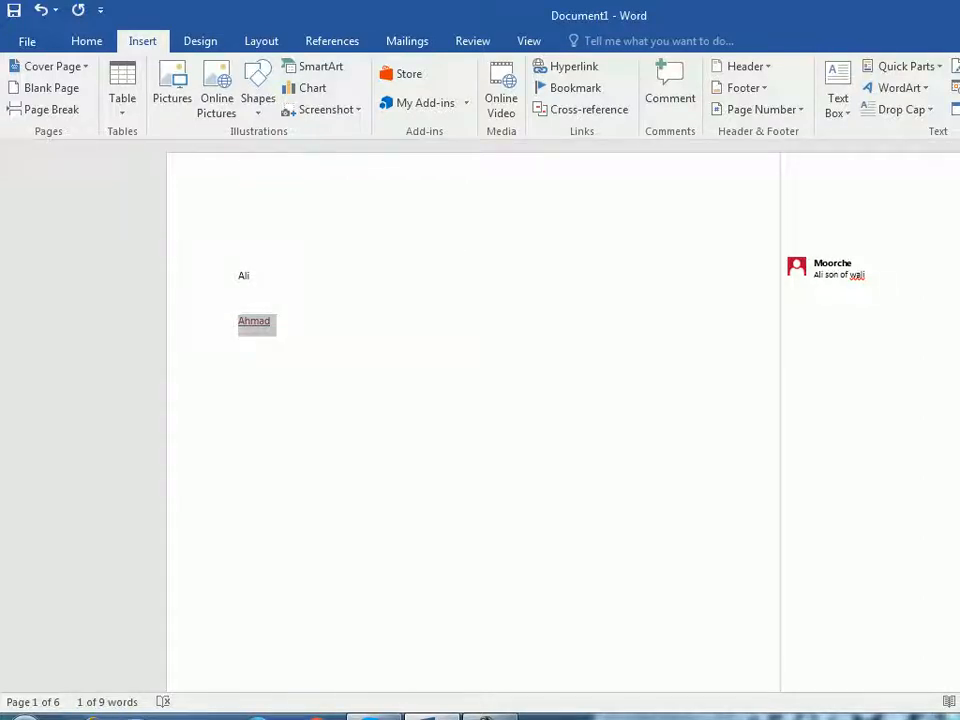
pyautogui.click(670, 88)
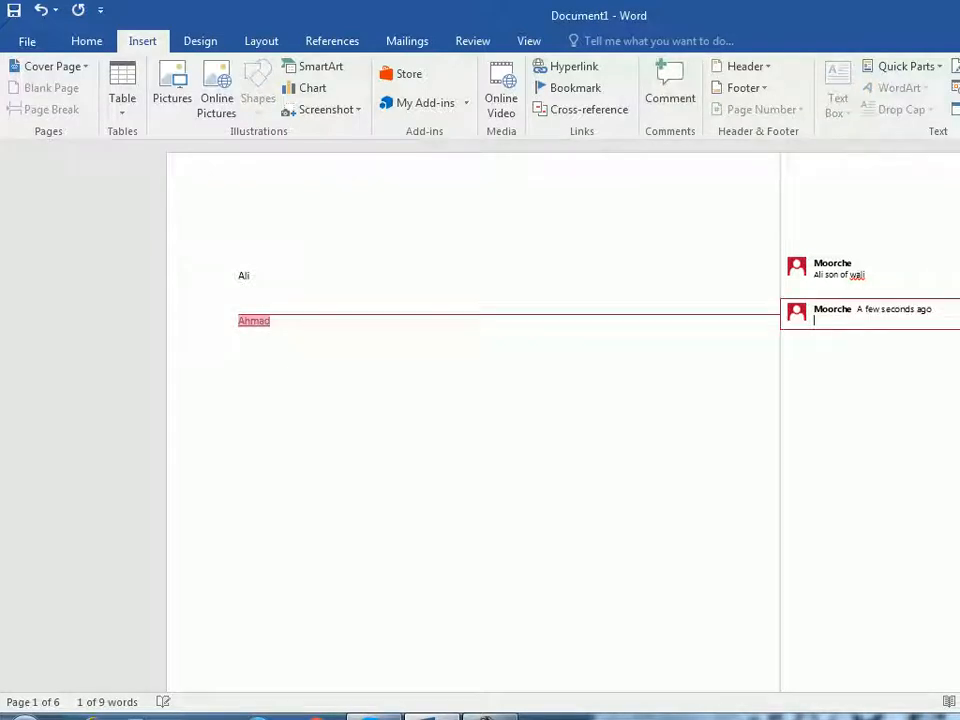
pyautogui.write('please')
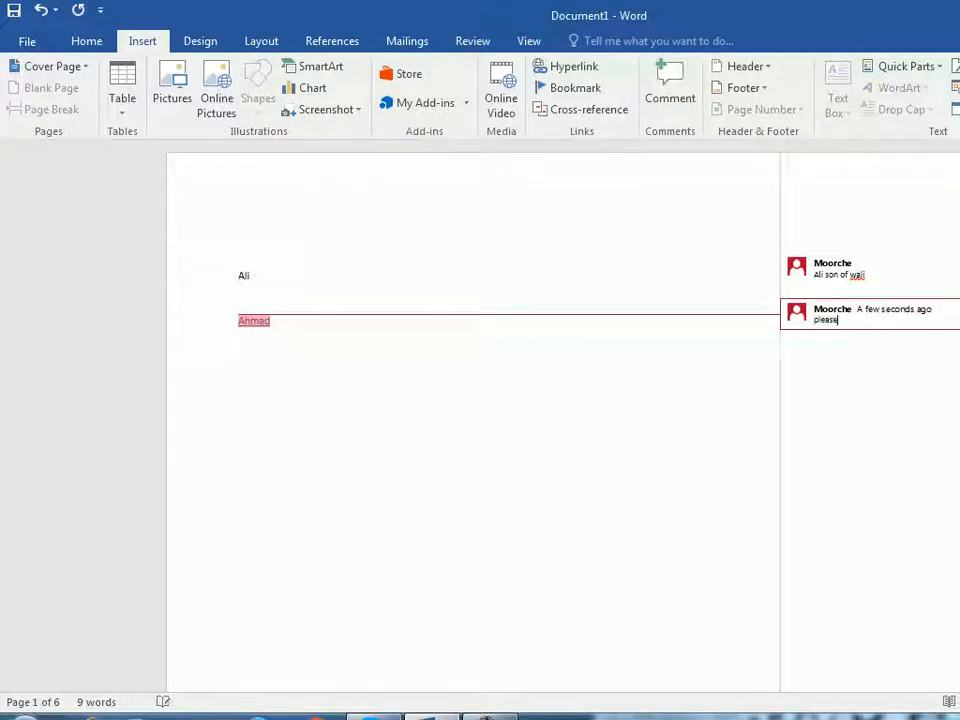
pyautogui.write(' add')
pyautogui.write(' the')
pyautogui.write(' fir')
pyautogui.press('BackSpace')
pyautogui.press('BackSpace')
pyautogui.write('ina')
pyautogui.press('BackSpace')
pyautogui.press('BackSpace')
pyautogui.press('BackSpace')
pyautogui.press('BackSpace')
pyautogui.press('BackSpace')
pyautogui.press('BackSpace')
pyautogui.write('financial 2015')
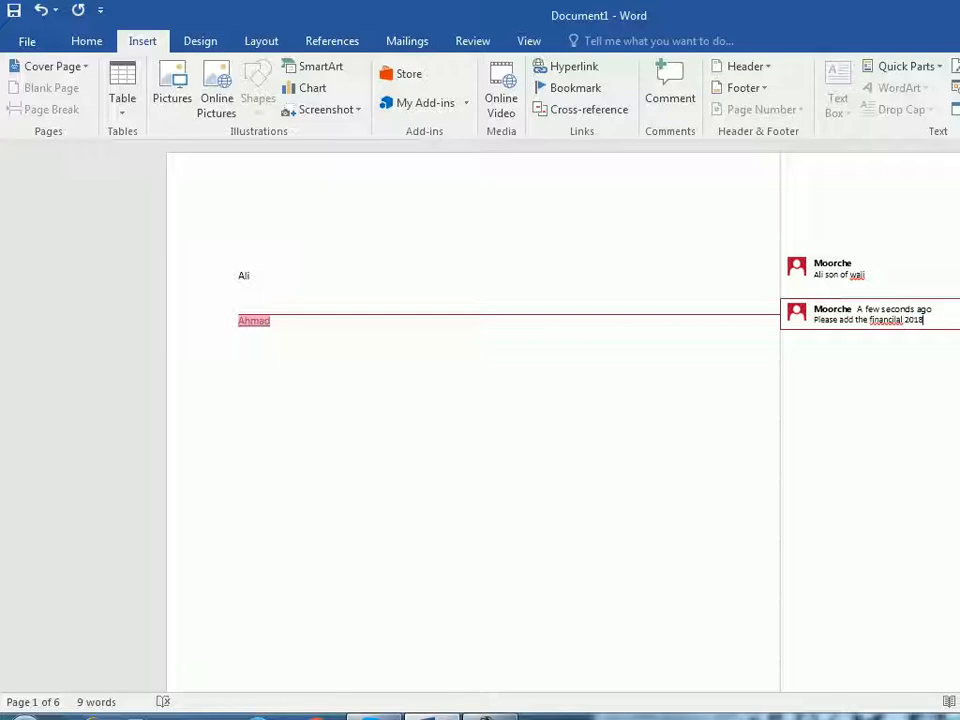
pyautogui.click(384, 409)
# - Delete the comment attached to the linked second name on page 1
pyautogui.click(249, 276)
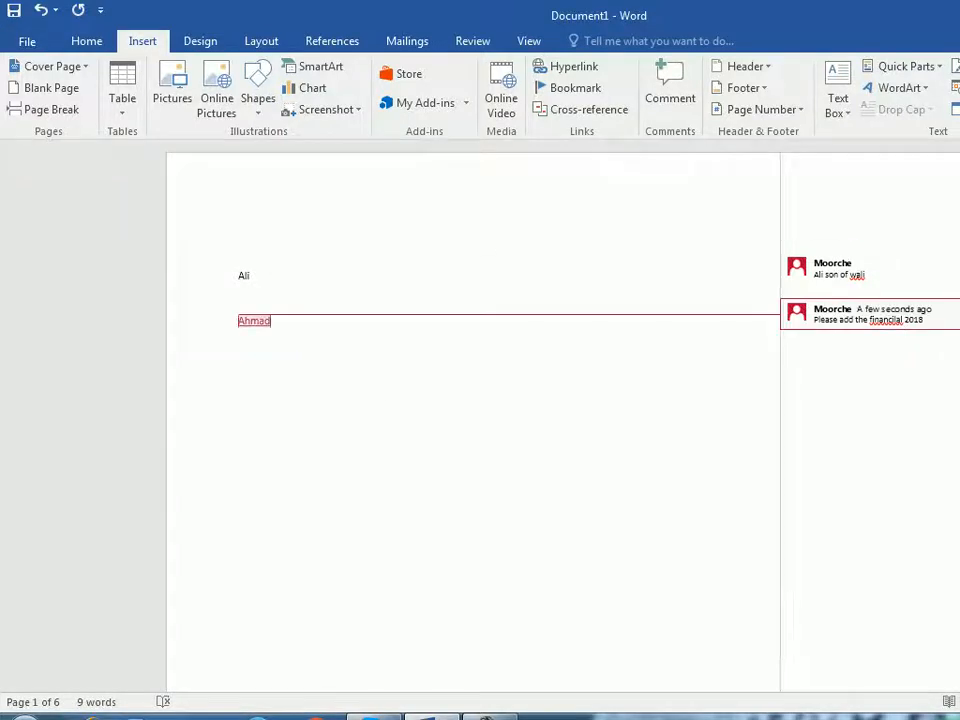
pyautogui.click(856, 320)
pyautogui.rightClick(887, 320)
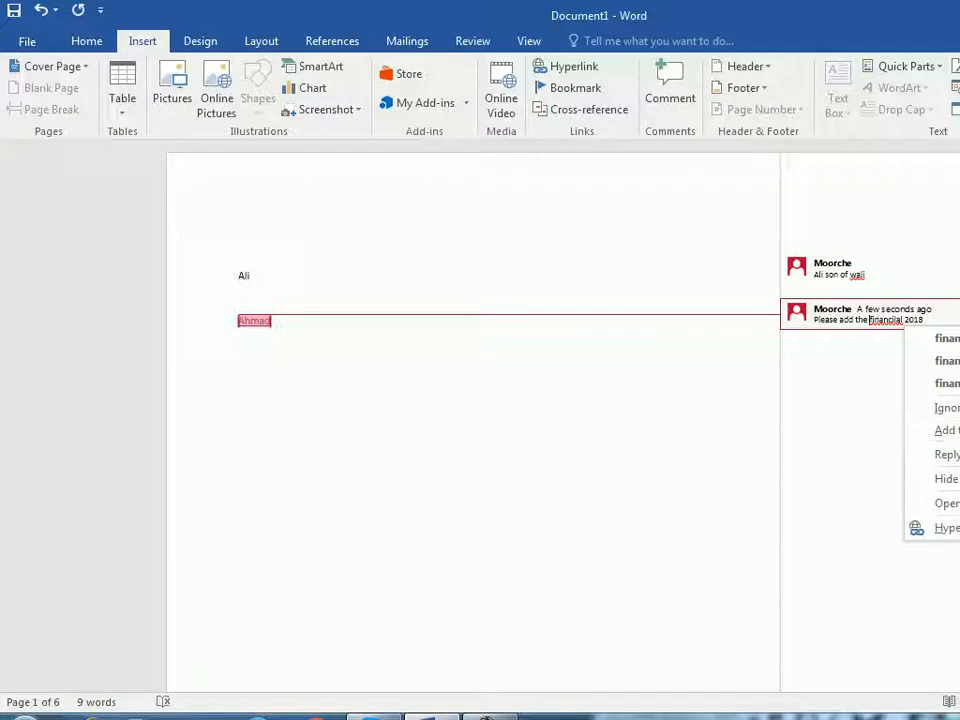
pyautogui.click(890, 270)
pyautogui.moveTo(814, 320); pyautogui.dragTo(929, 320)
pyautogui.rightClick(851, 313)
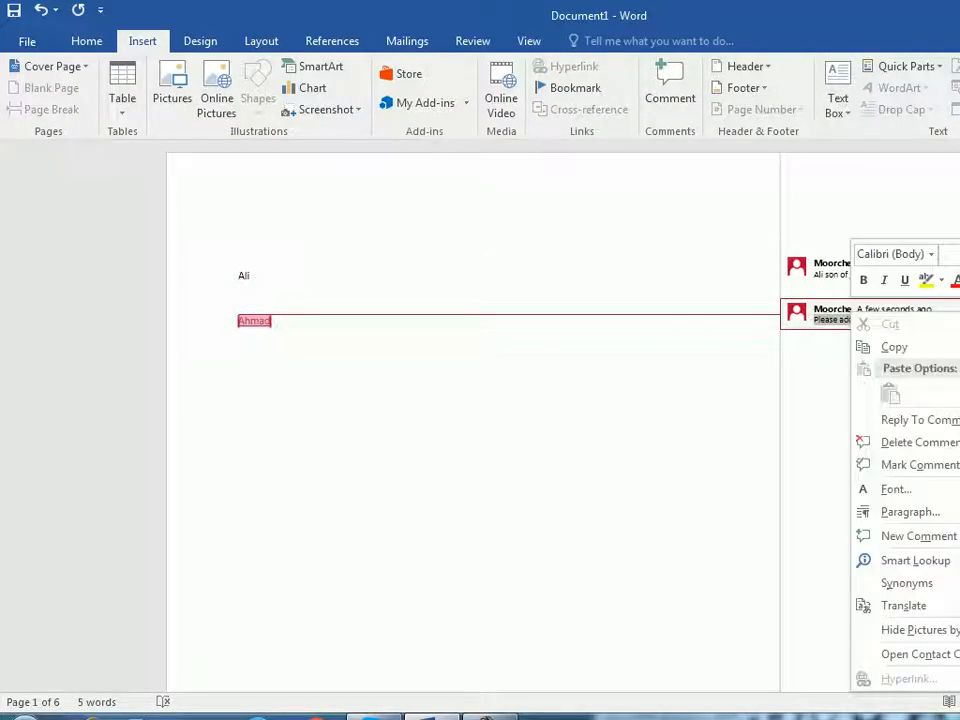
pyautogui.click(915, 442)
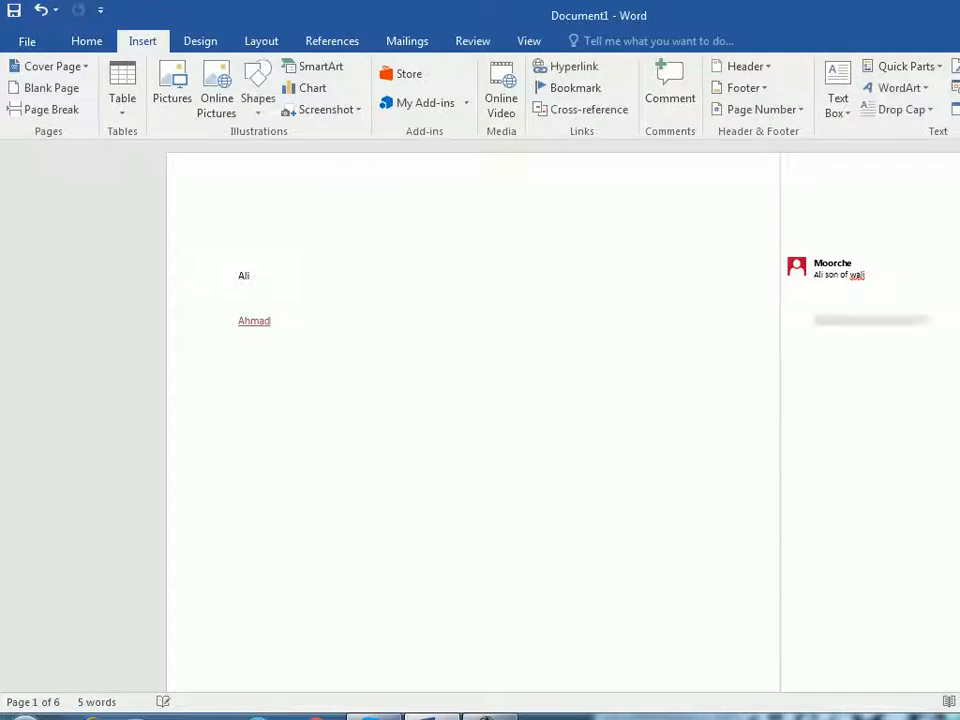
# - Delete the remaining comment attached to the first name on page 1
pyautogui.rightClick(855, 274)
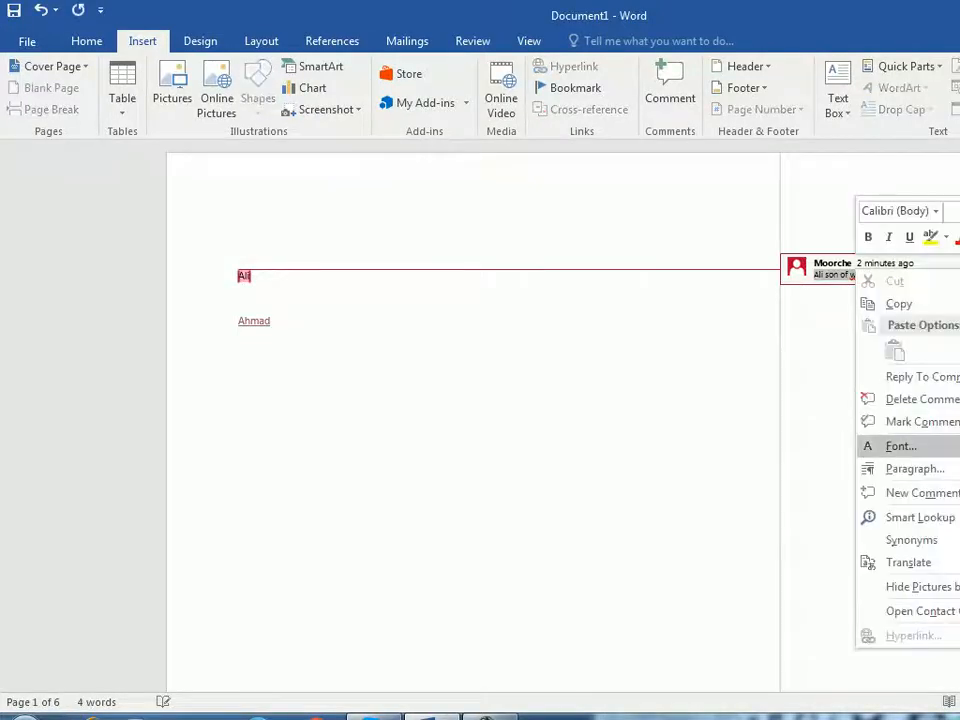
pyautogui.click(900, 399)
pyautogui.click(358, 298)
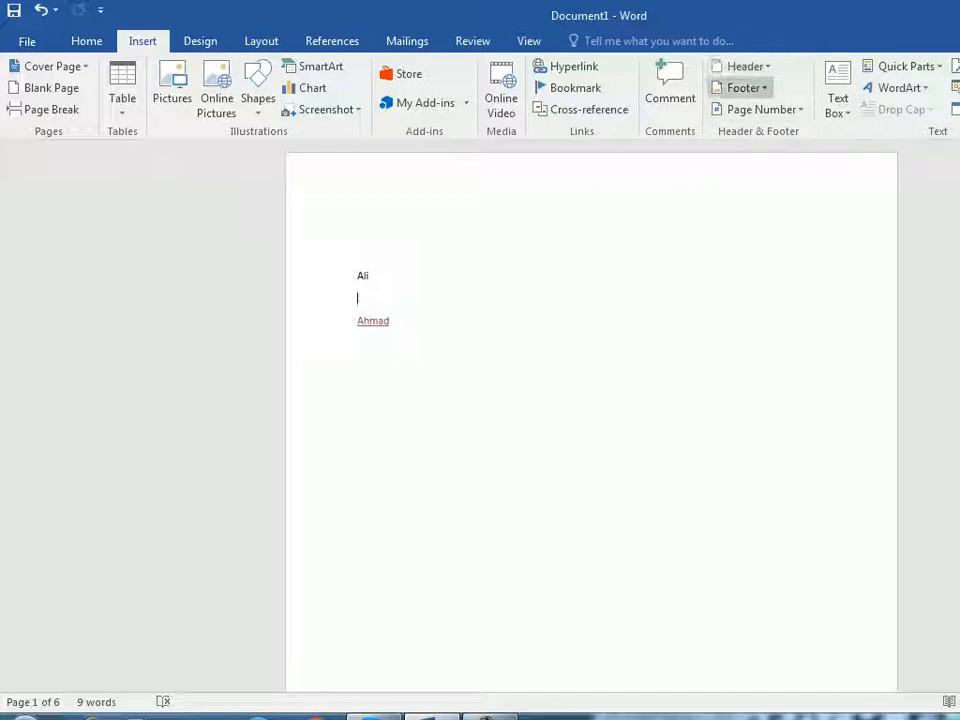
# - Add blank space and a line reading "Header:" above the first name on page 1
pyautogui.press('Up')
pyautogui.press('Up')
pyautogui.press('Return')
pyautogui.press('Return')
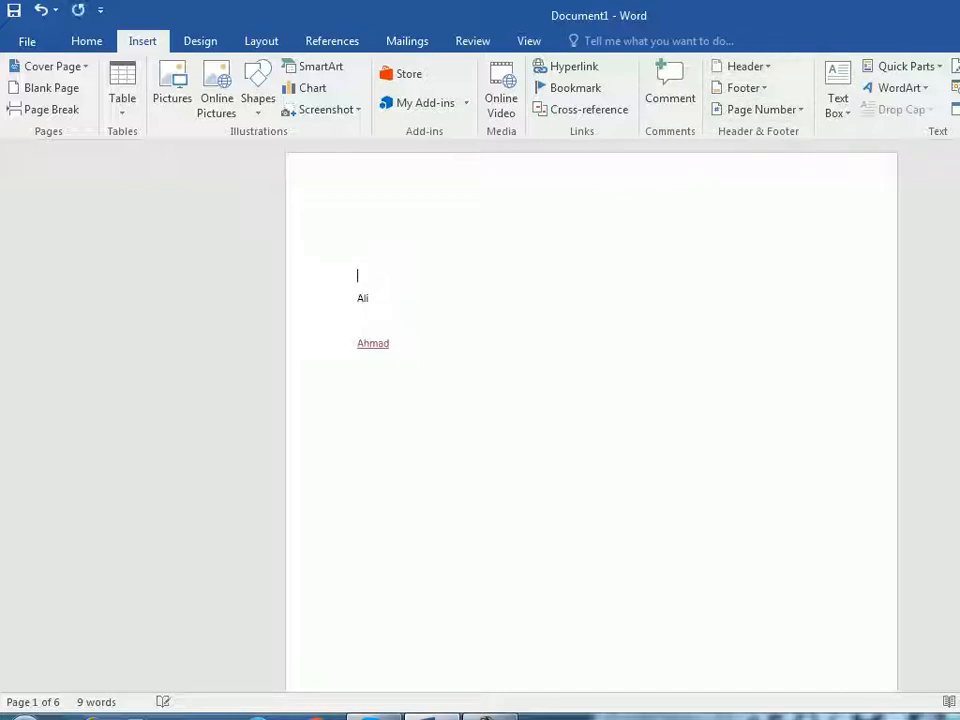
pyautogui.write('Header')
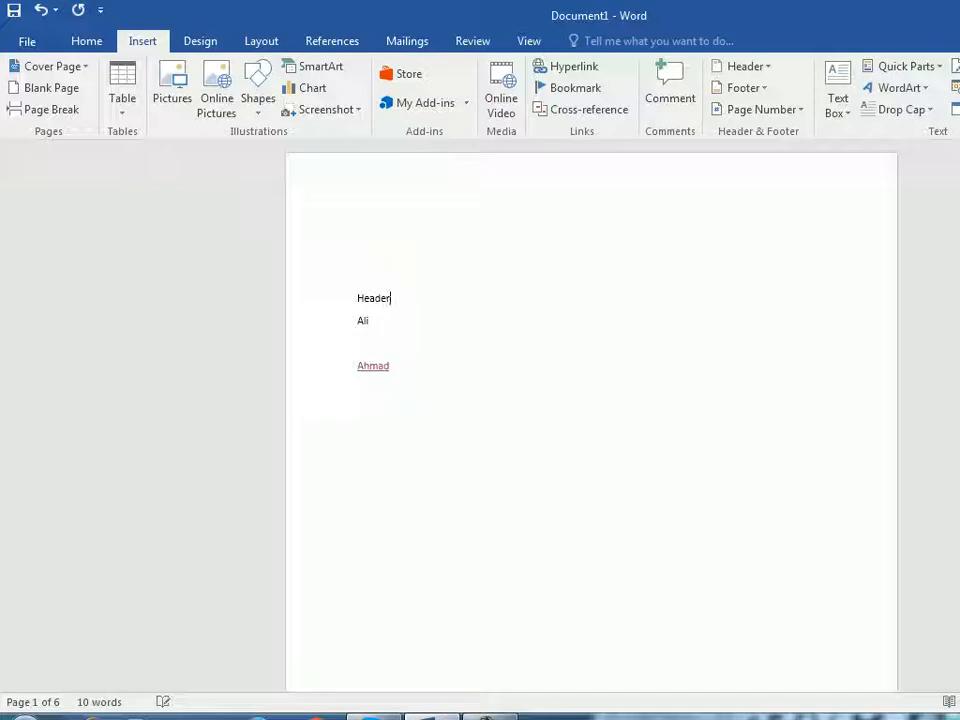
pyautogui.press('Return')
# - Enter the indented definition "The repeated text at the top of every page" beneath the "Header:" line
pyautogui.press('Tab')
pyautogui.write('the')
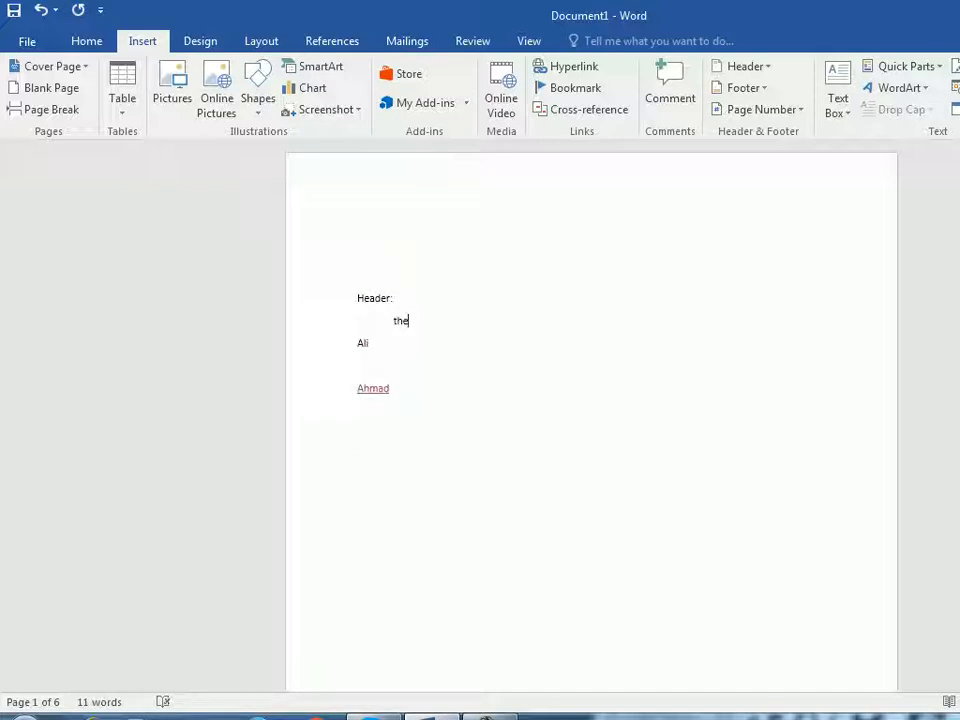
pyautogui.write(' repeated textt')
pyautogui.press('BackSpace')
pyautogui.write('t')
pyautogui.press('BackSpace')
pyautogui.press('BackSpace')
pyautogui.write('repeated text at')
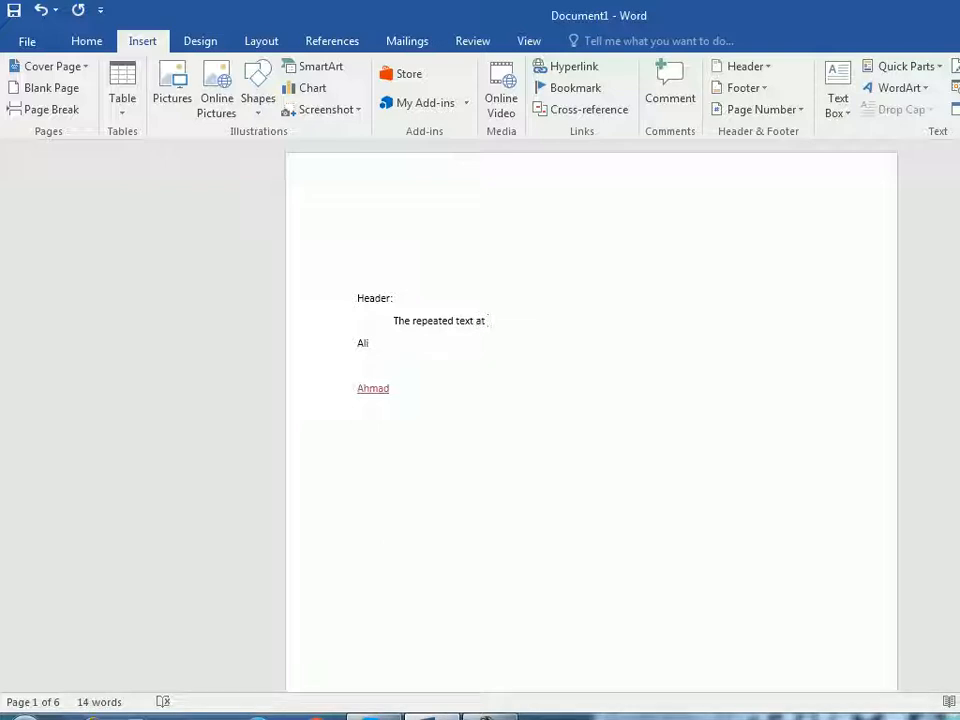
pyautogui.write(' the top of eve')
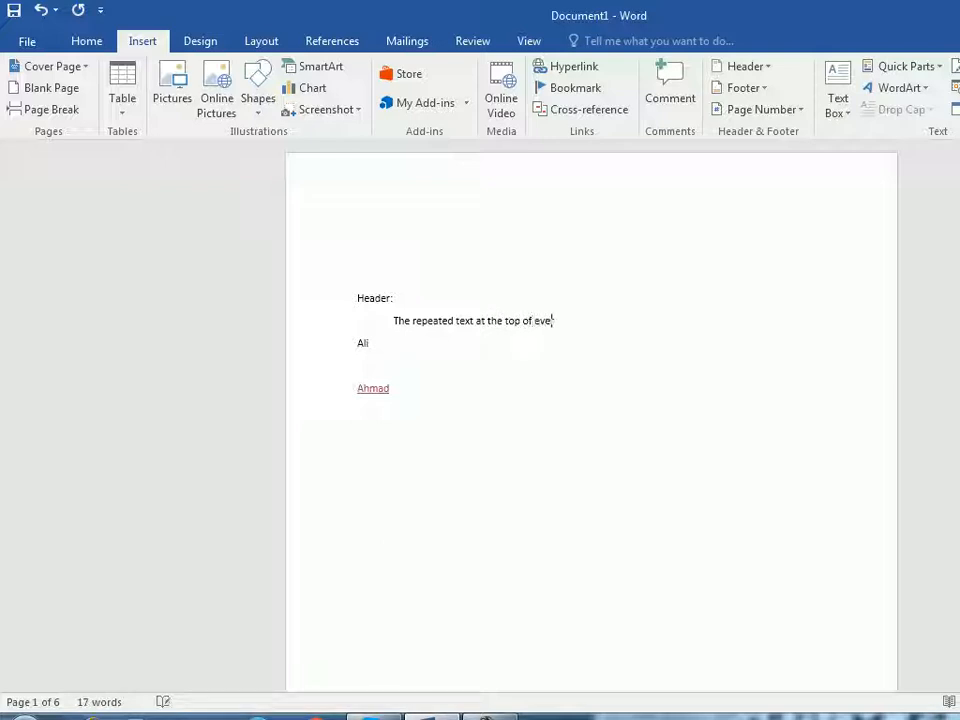
pyautogui.write('ry page')
# - Add a line reading "Footer:" below the header definition on page 1
pyautogui.press('Return')
pyautogui.write('footer:')
pyautogui.press('Return')
# - Enter the indented definition "The repeated text at the bottem of every page" beneath the "Footer:" line
pyautogui.press('Tab')
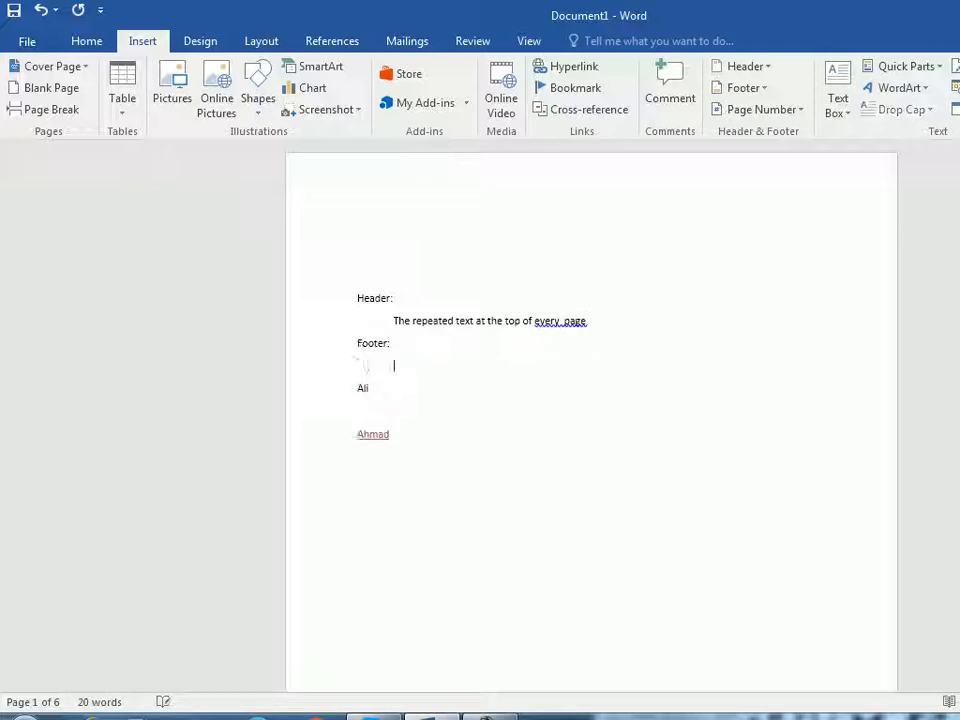
pyautogui.write('The rep')
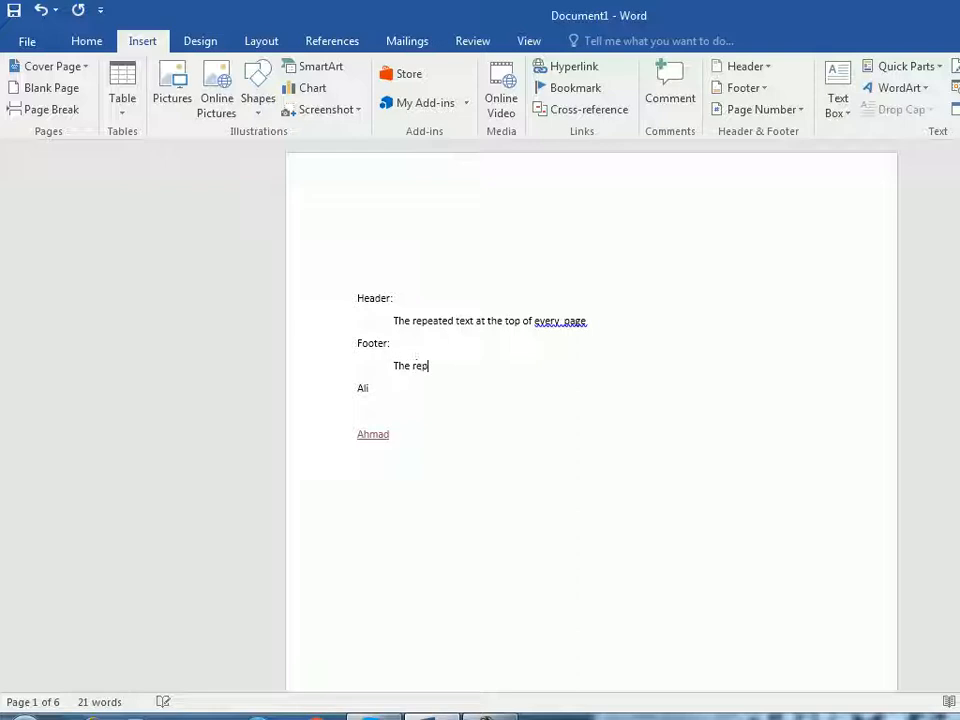
pyautogui.write('eated text')
pyautogui.write(' at ')
pyautogui.write('thes')
pyautogui.press('BackSpace')
pyautogui.write('bottmo')
pyautogui.press('BackSpace')
pyautogui.press('BackSpace')
pyautogui.write('em of ')
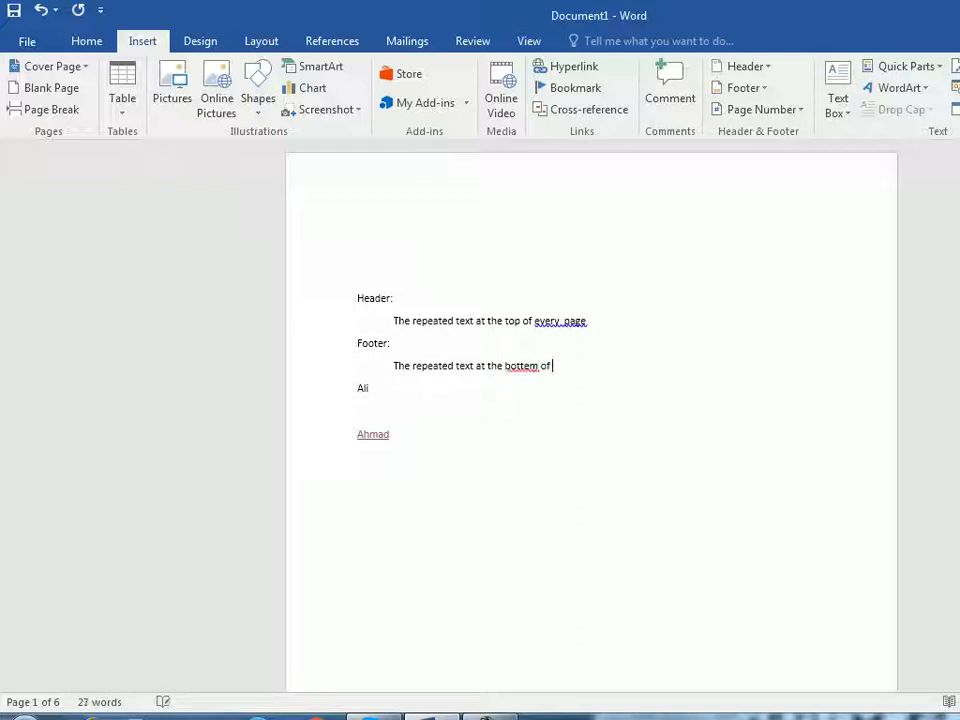
pyautogui.write('every page')
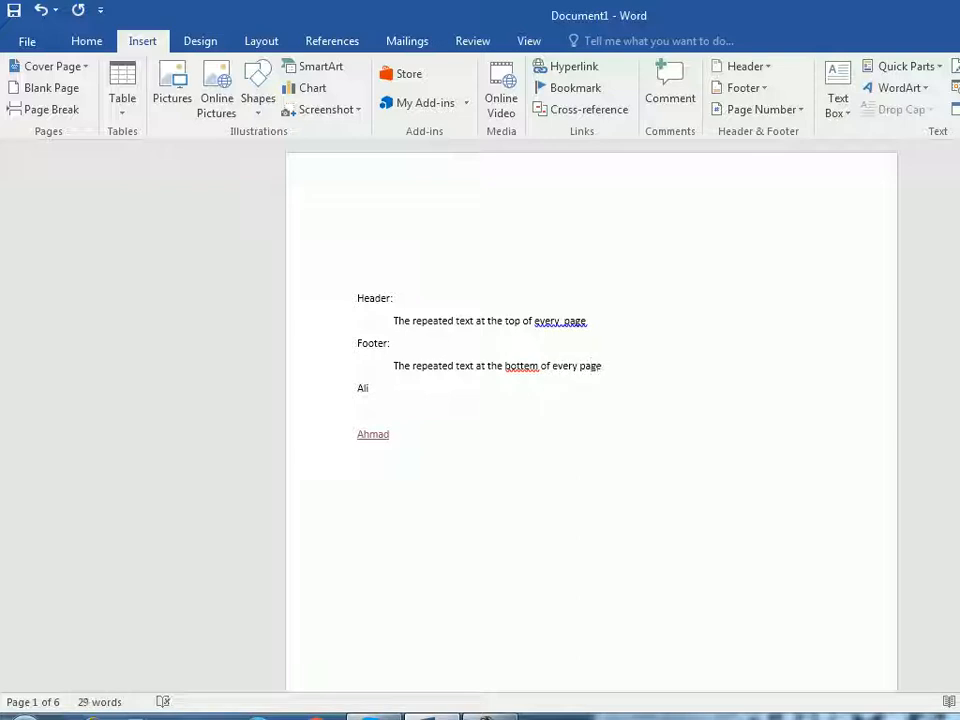
pyautogui.click(369, 388)
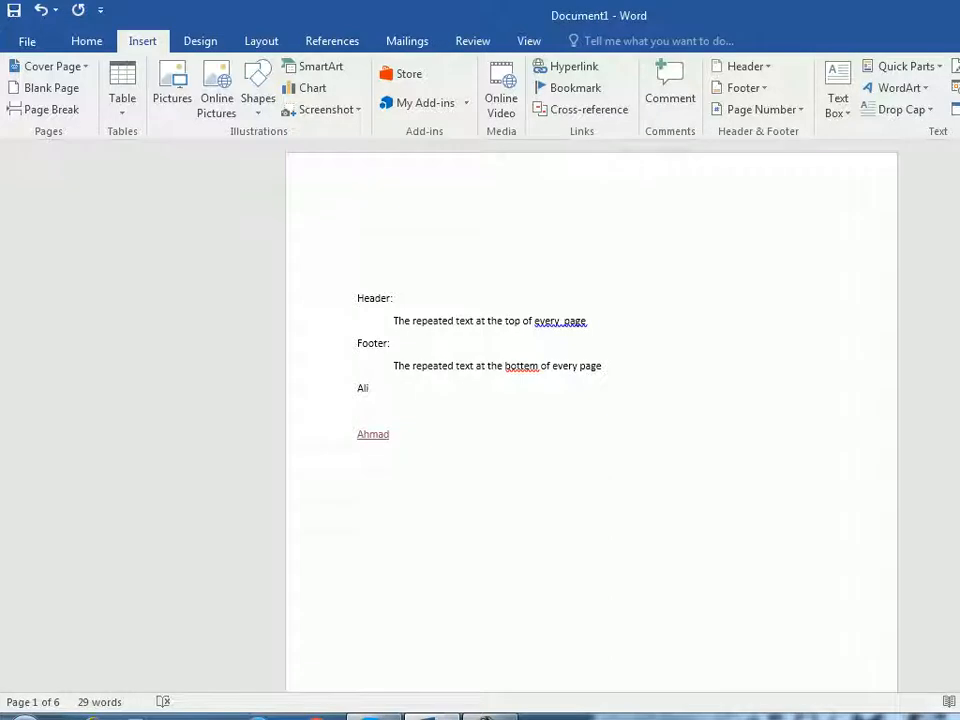
# - Examine the top and bottom areas of the document's first pages where a header and footer would go
pyautogui.scroll(-5, 369, 388)
pyautogui.scroll(5, 369, 388)
pyautogui.click(358, 230)
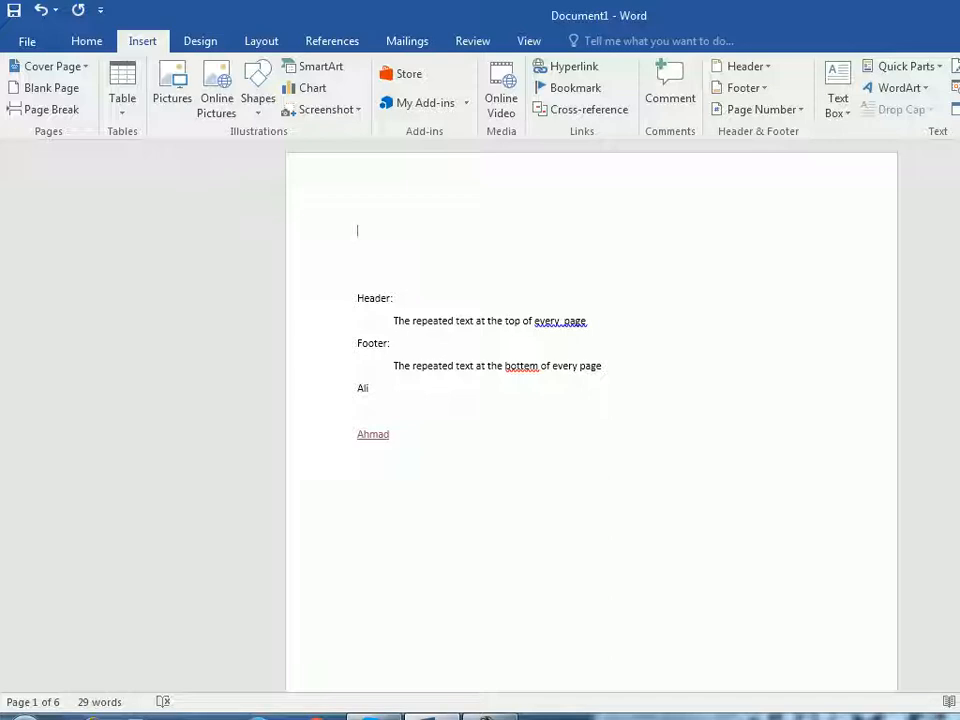
pyautogui.scroll(-12, 591, 420)
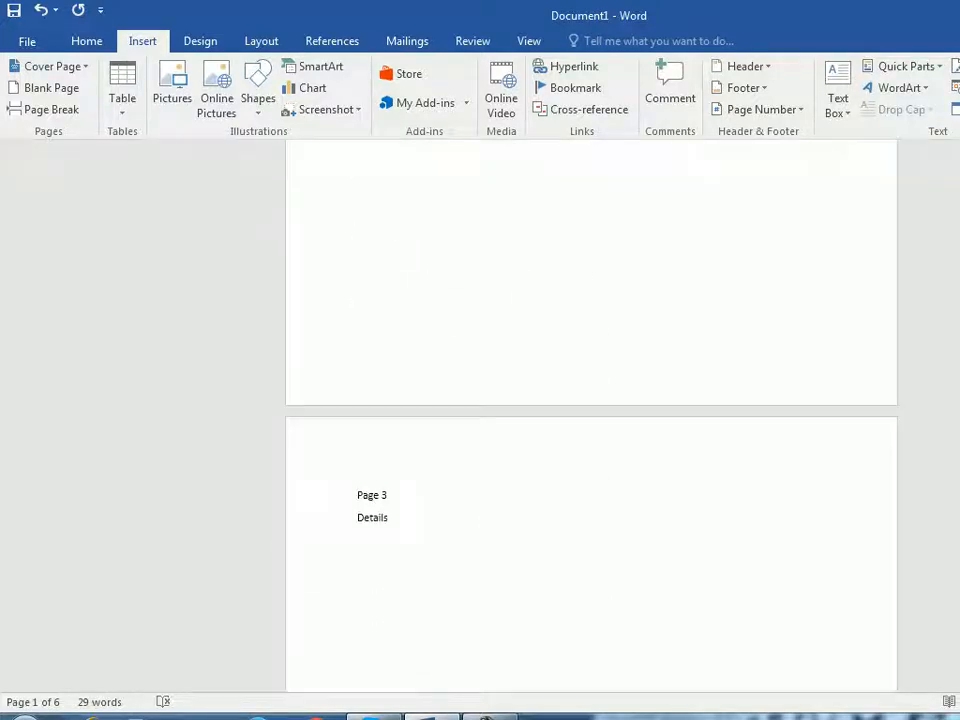
pyautogui.scroll(12, 591, 420)
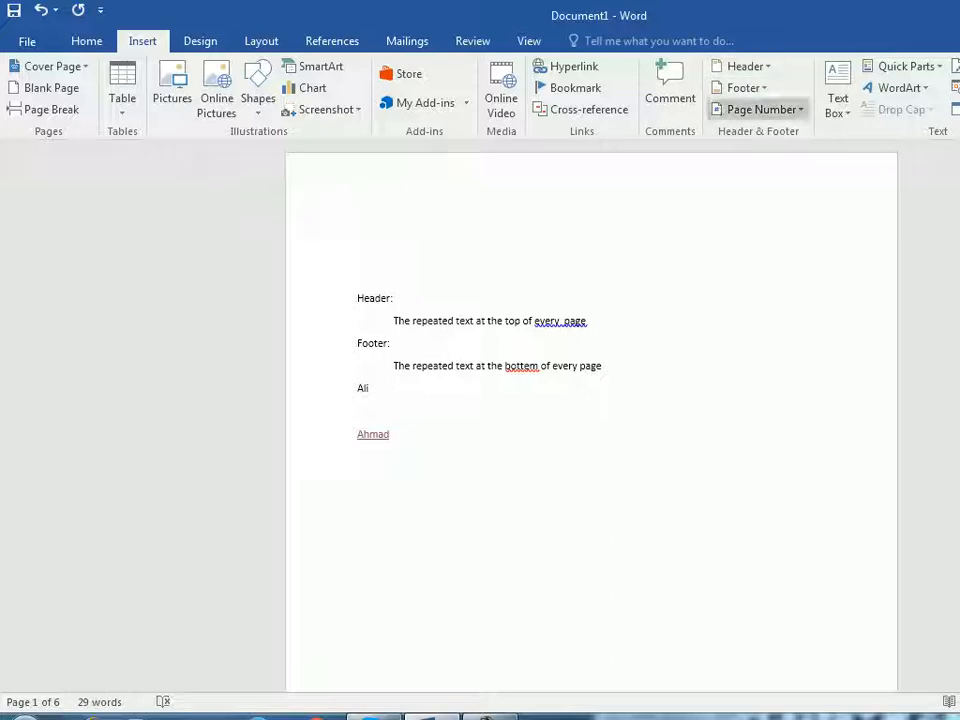
pyautogui.scroll(-1, 591, 420)
pyautogui.scroll(-10, 591, 420)
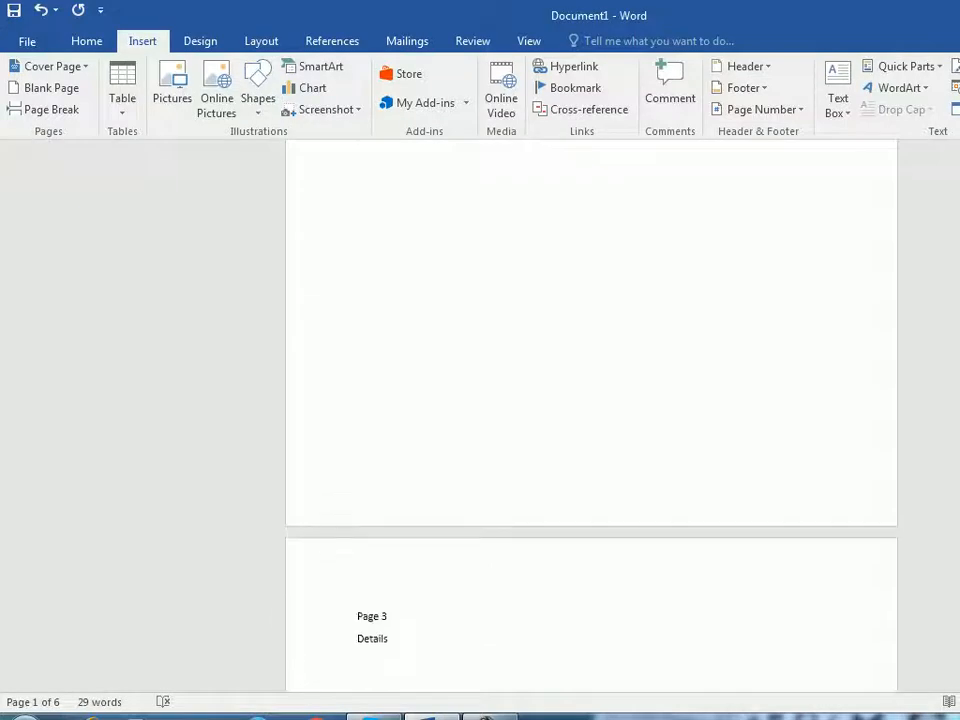
pyautogui.scroll(10, 591, 420)
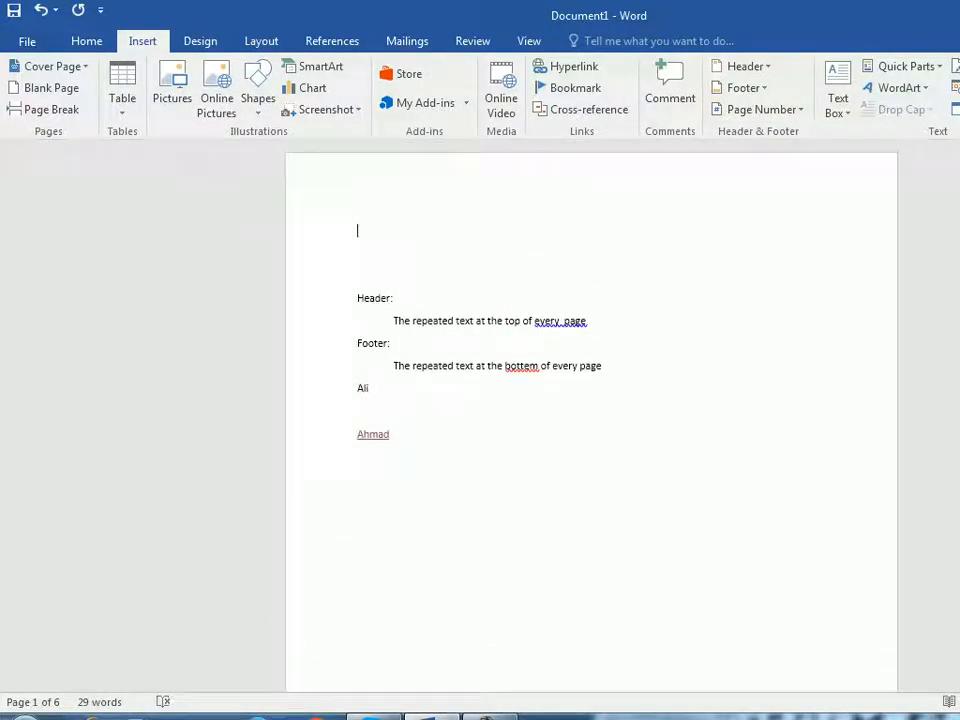
# - Insert a built-in Blank header containing "Financail report of 2018" and return to the document body
pyautogui.click(742, 66)
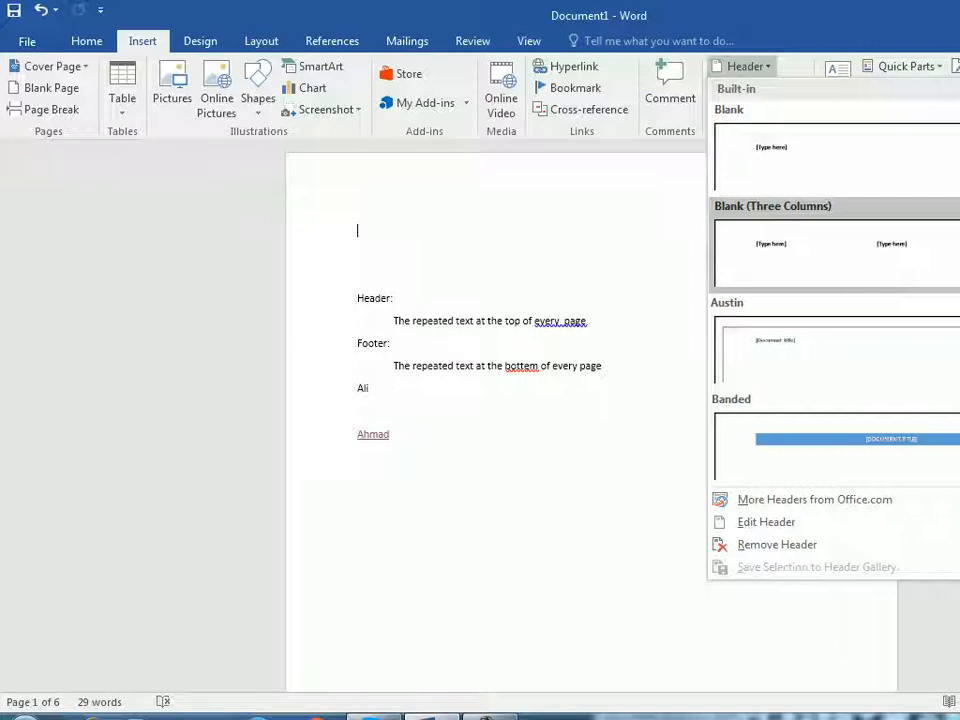
pyautogui.click(836, 157)
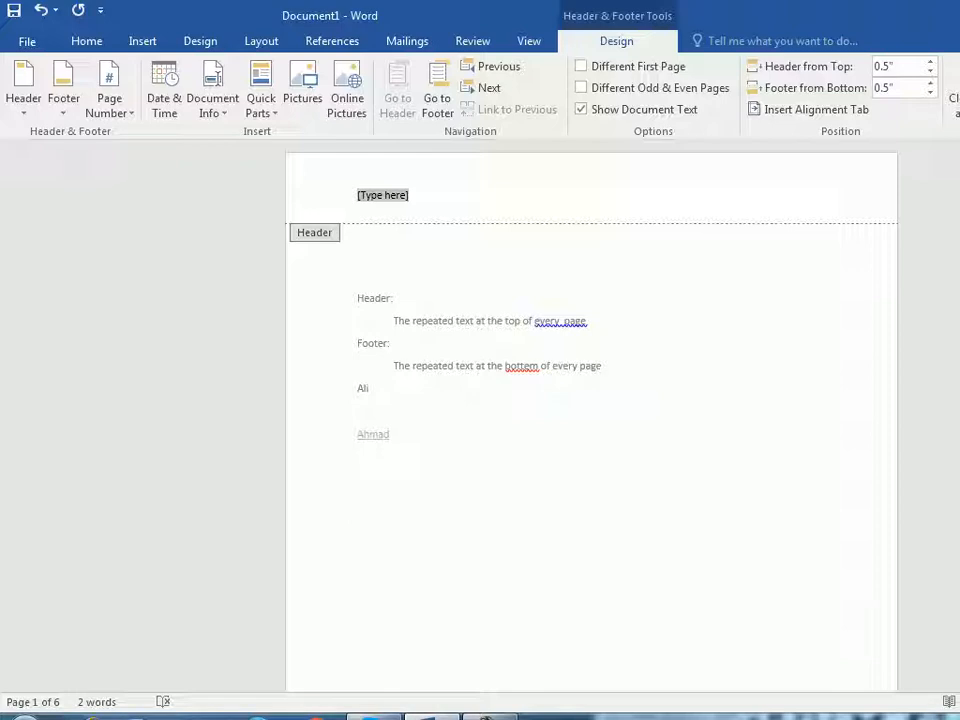
pyautogui.write('Financail r')
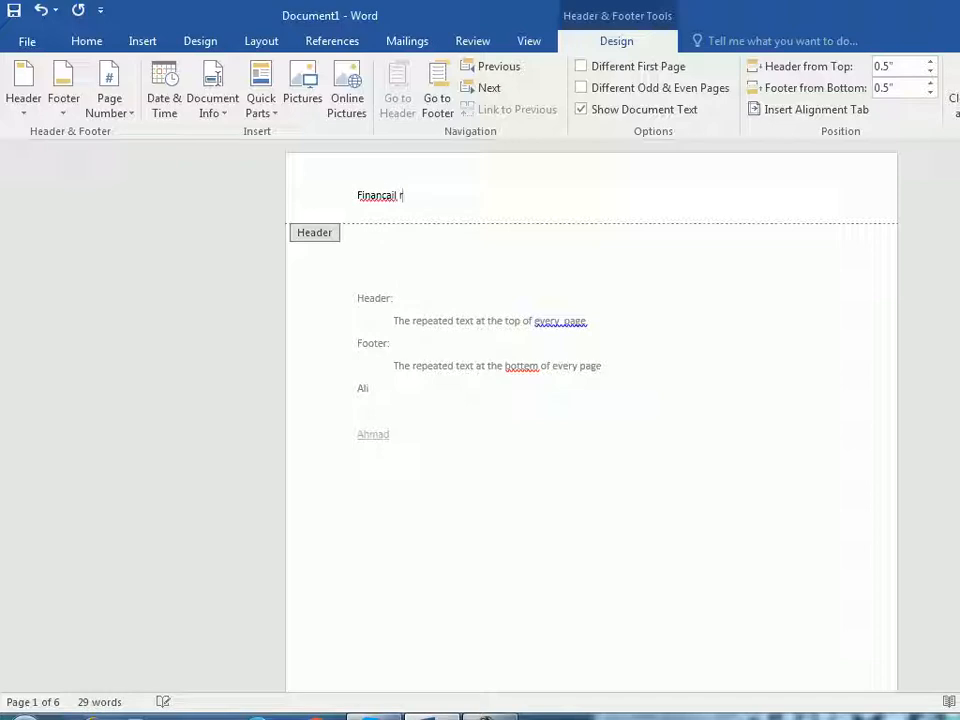
pyautogui.write('eport of 2018')
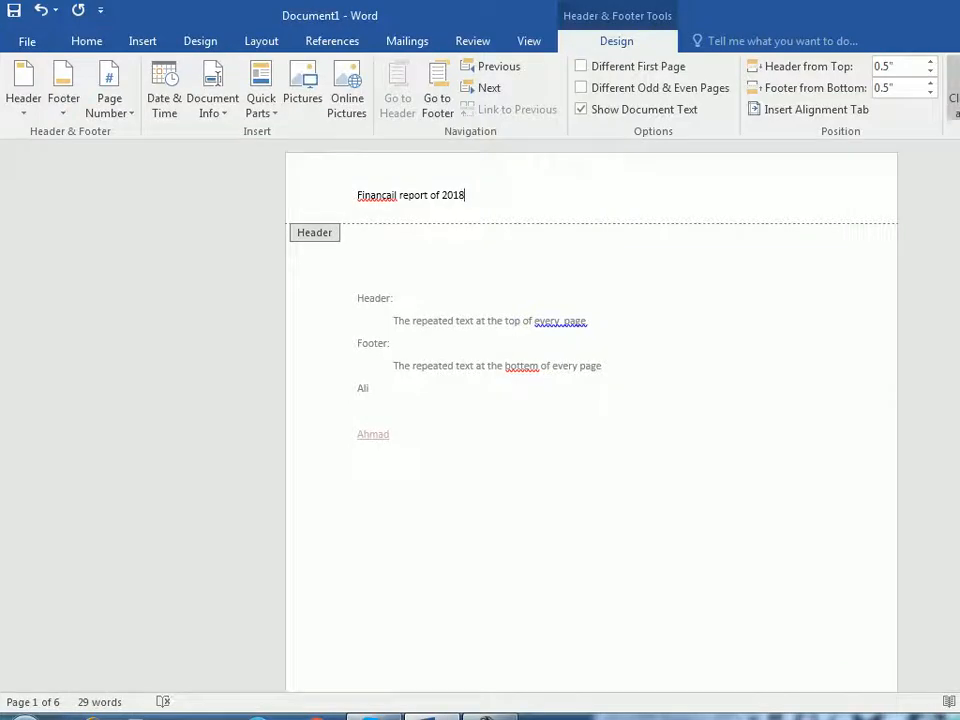
pyautogui.click(954, 98)
# - Check the header on the following pages and add a new page at the end of the document
pyautogui.scroll(-15, 592, 420)
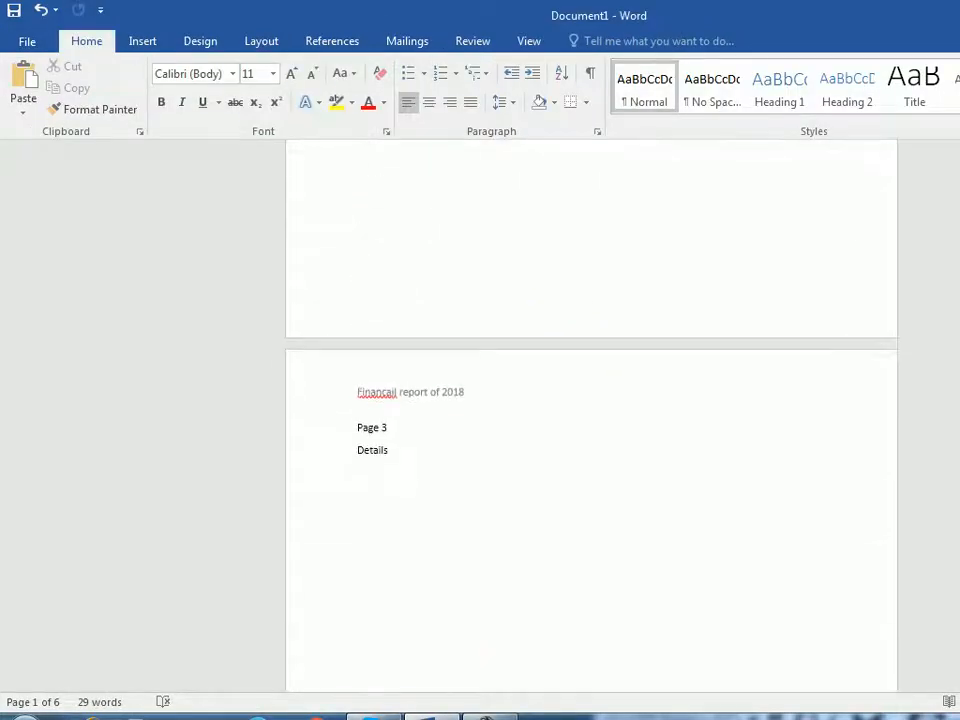
pyautogui.scroll(-8, 592, 420)
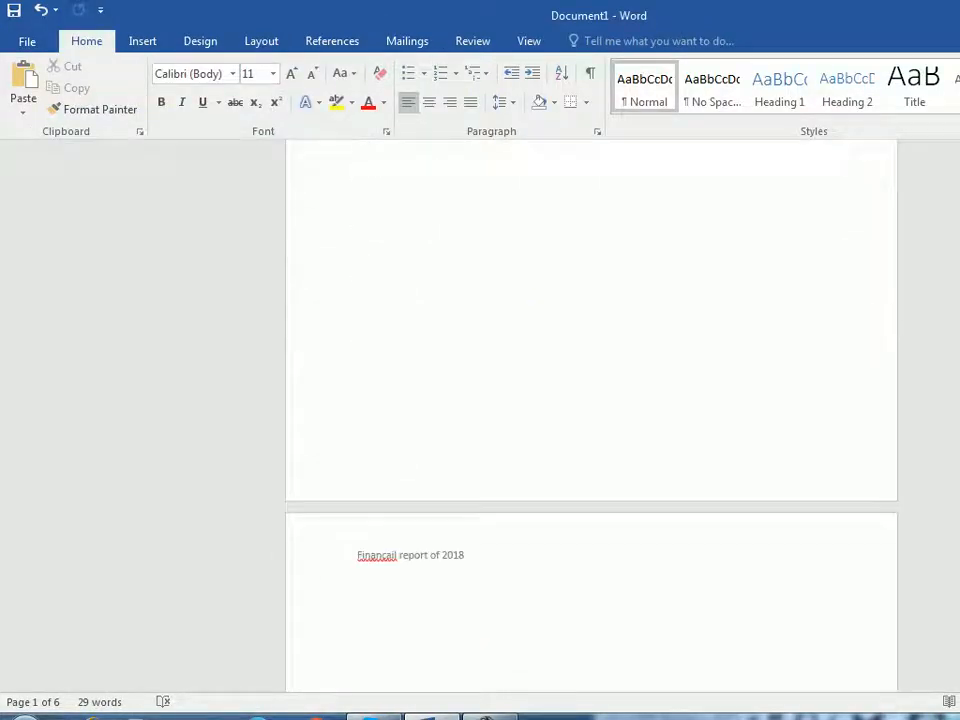
pyautogui.scroll(-3, 592, 420)
pyautogui.scroll(-20, 592, 420)
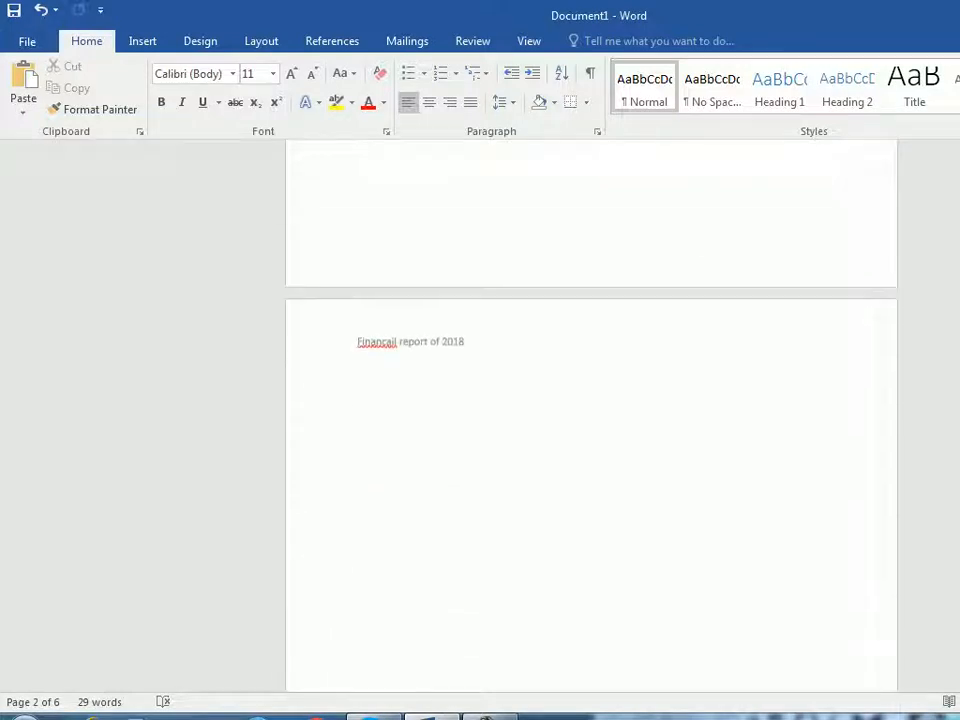
pyautogui.scroll(-20, 592, 420)
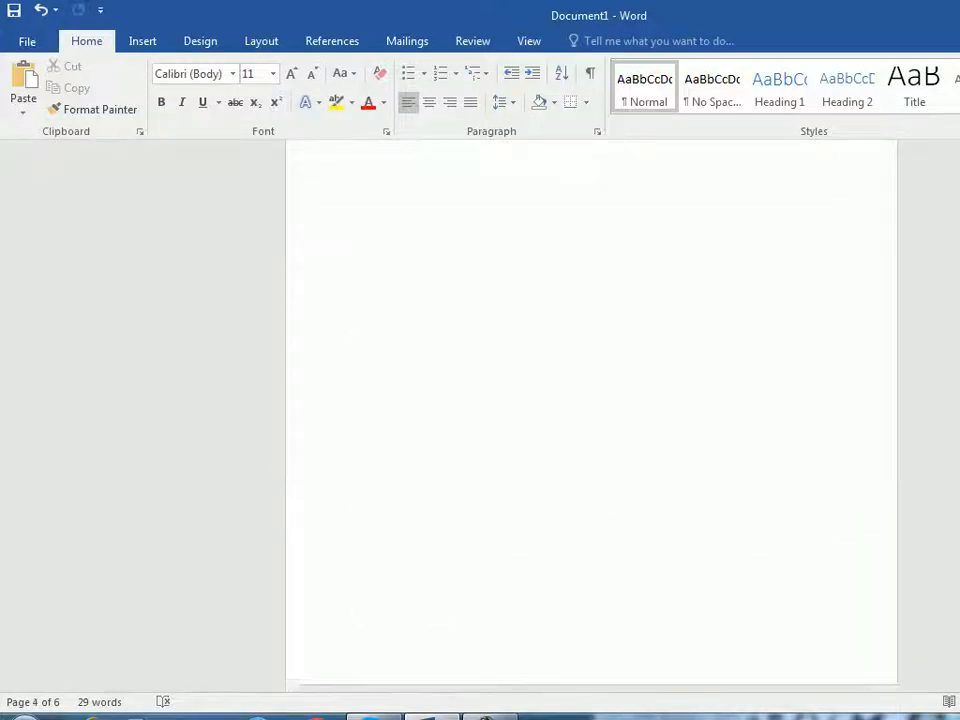
pyautogui.scroll(-10, 592, 420)
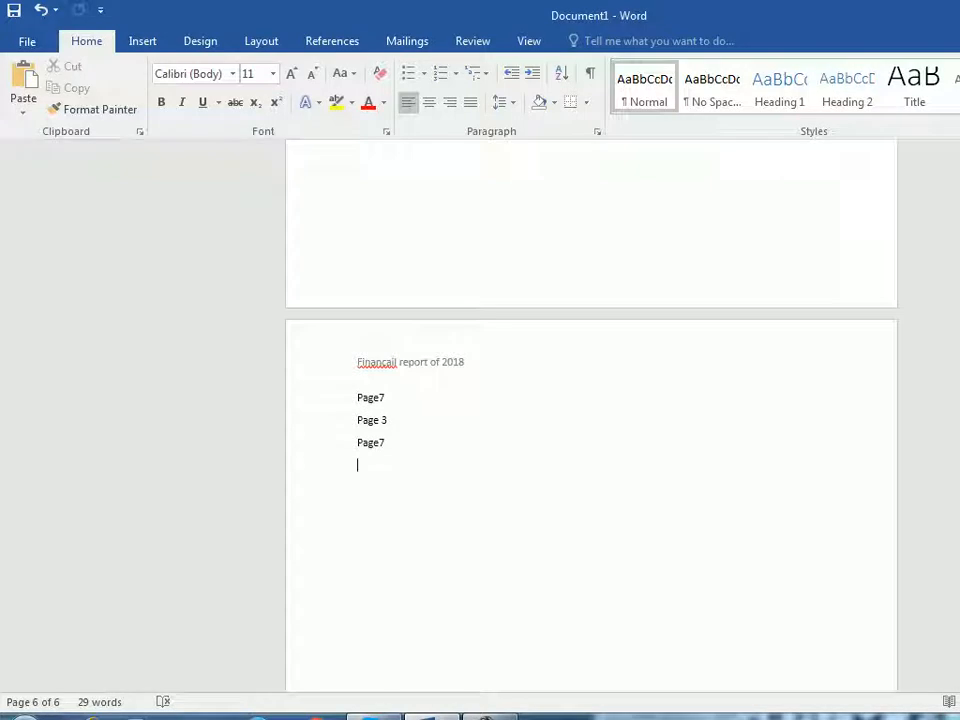
pyautogui.hotkey('ctrl', 'Return')
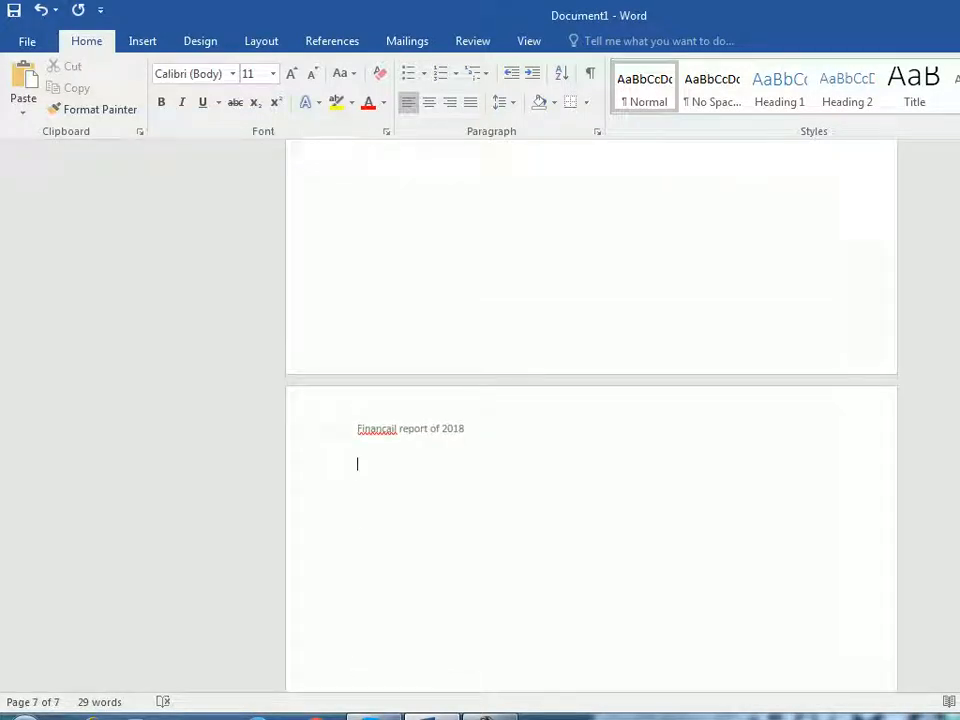
# - Correct the misspelled first word of the page 1 header to "Financial" and return to the document body
pyautogui.scroll(8, 592, 420)
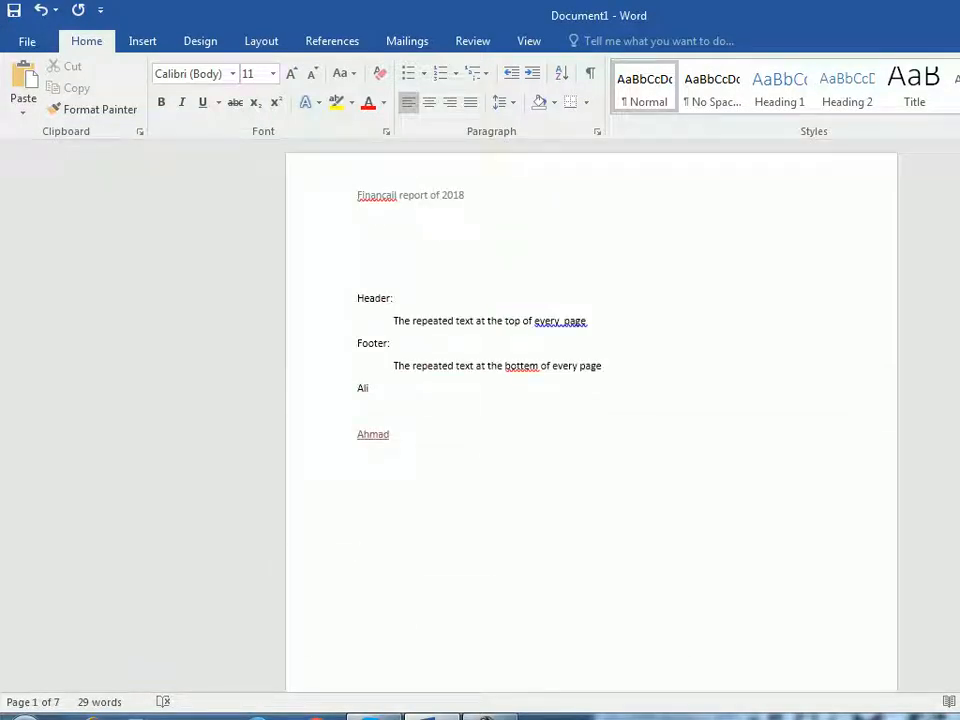
pyautogui.doubleClick(420, 196)
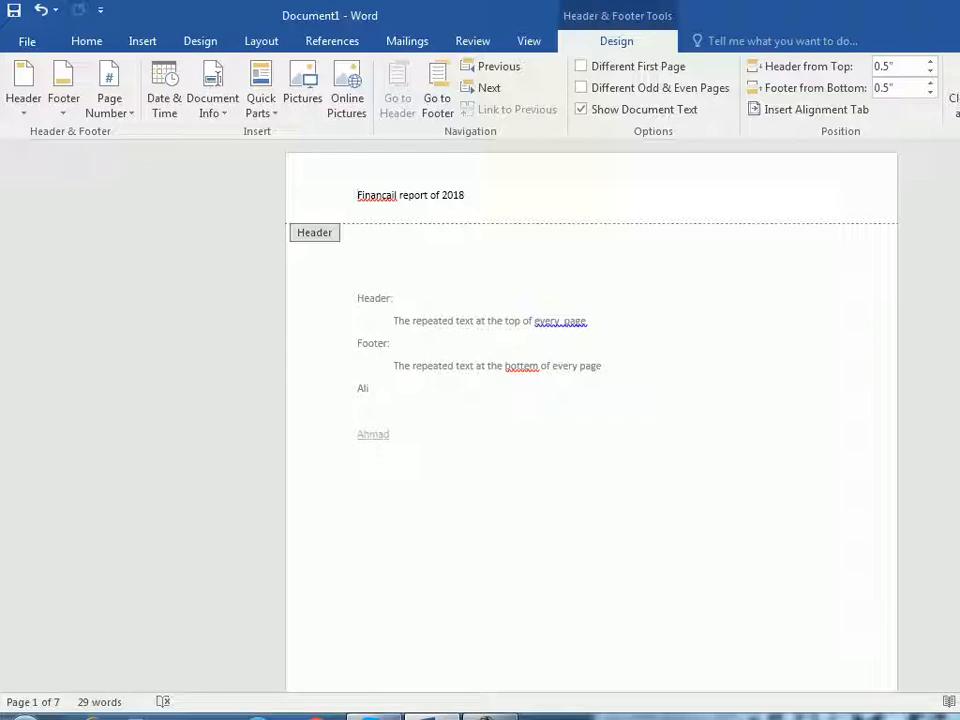
pyautogui.rightClick(392, 196)
pyautogui.click(450, 214)
pyautogui.click(465, 195)
pyautogui.click(954, 92)
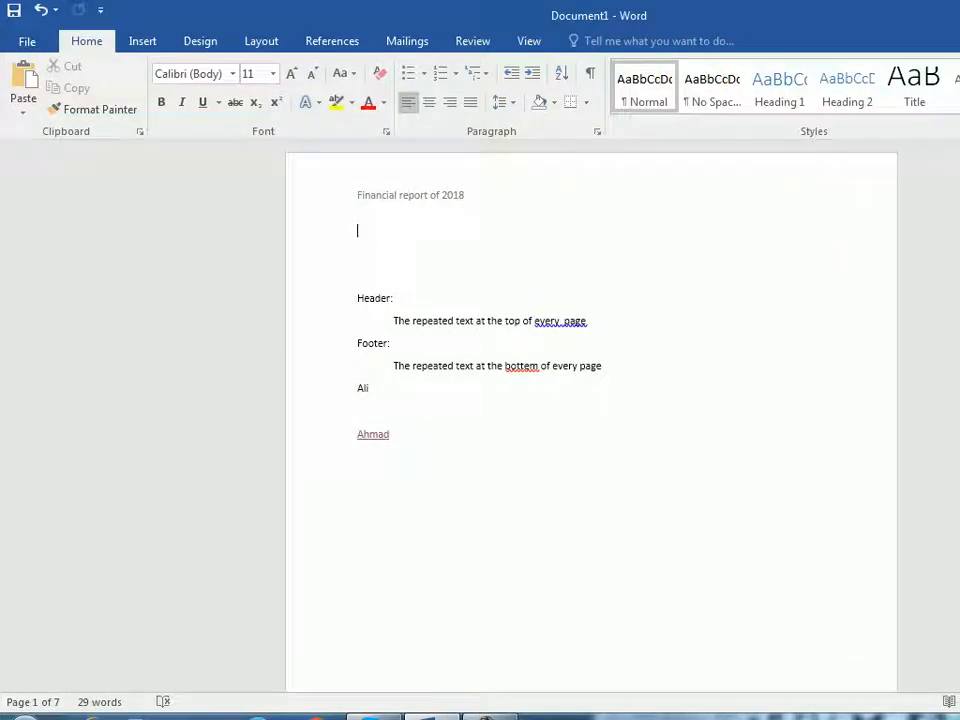
# - Add a footer with "Company Bazar" followed by the company's number, then leave footer editing and review the pages
pyautogui.scroll(-15, 591, 420)
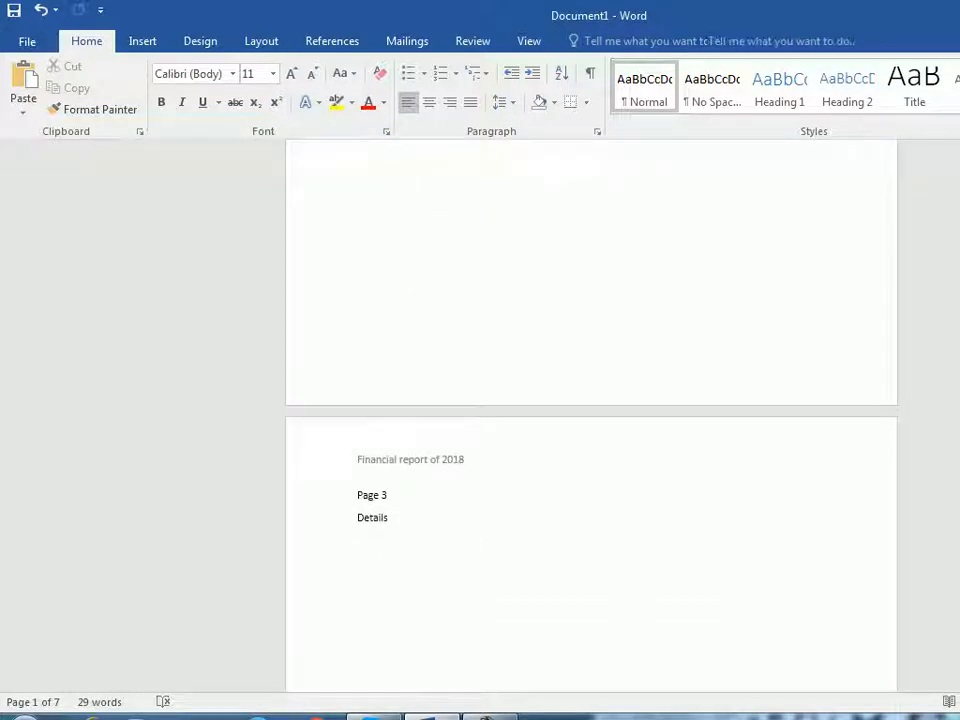
pyautogui.doubleClick(359, 364)
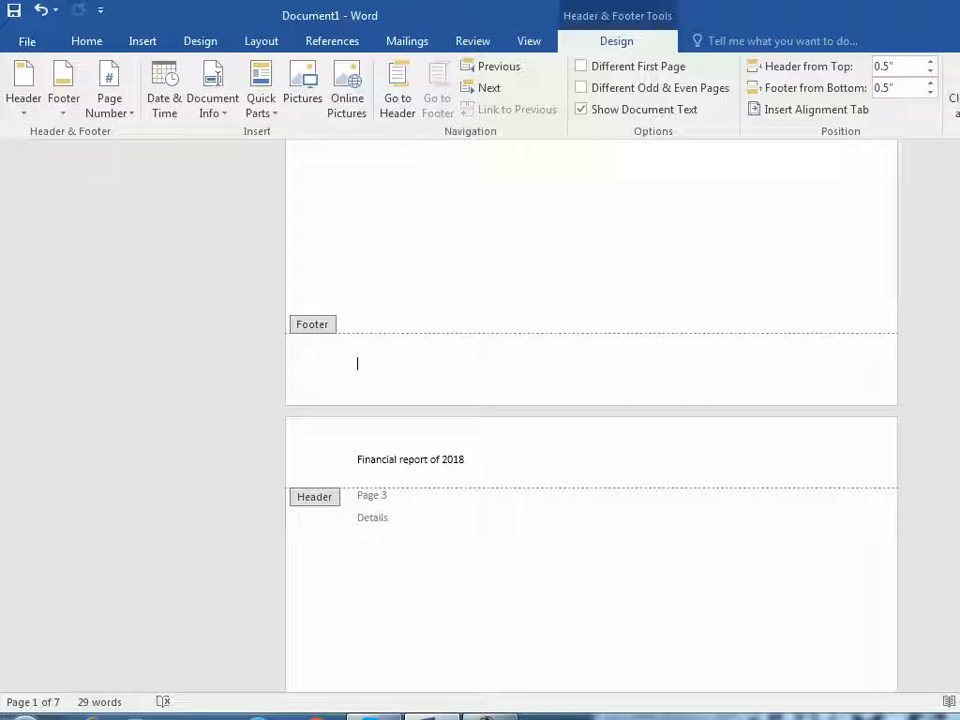
pyautogui.write('Compb')
pyautogui.press('BackSpace')
pyautogui.write('any Bazar ')
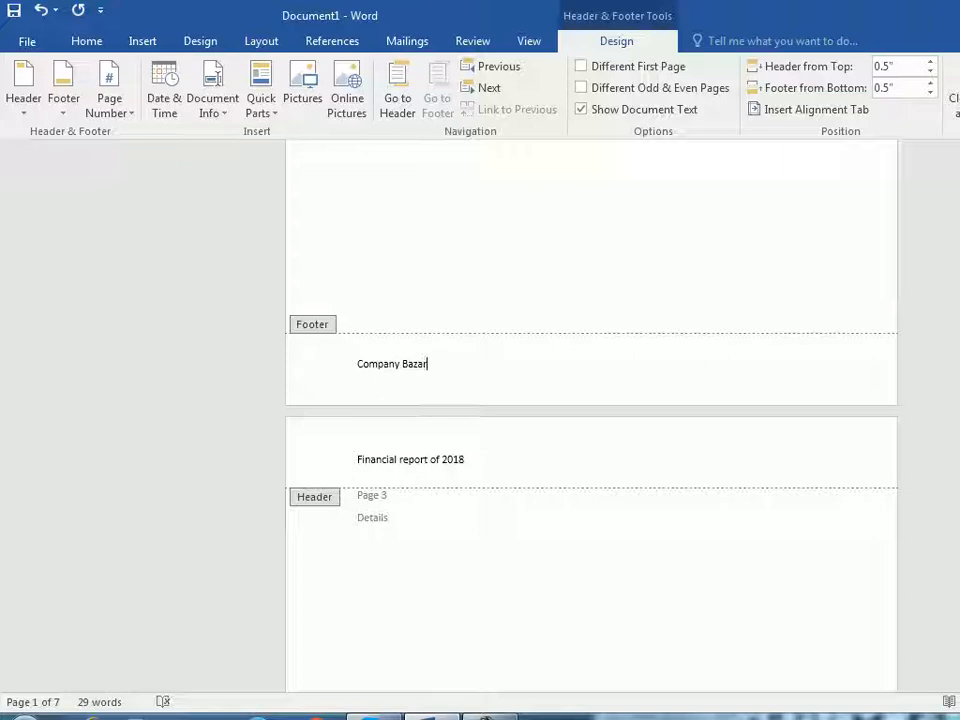
pyautogui.write('049548')
pyautogui.press('Escape')
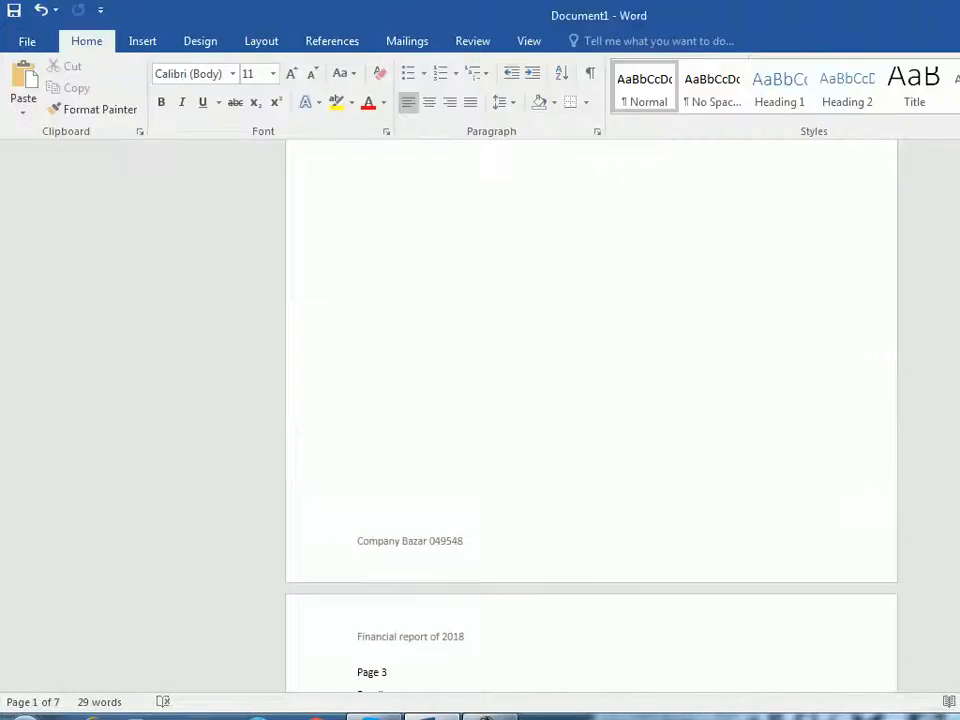
pyautogui.scroll(-9, 591, 415)
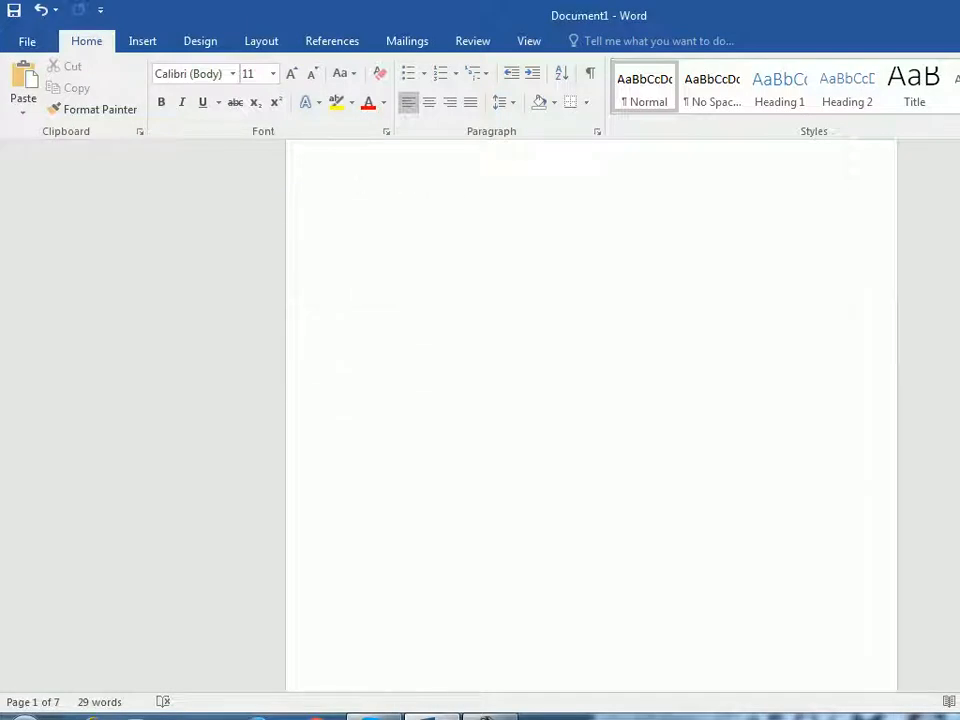
# - Switch between header editing and the document body on page 1, and review the header and footer across the pages
pyautogui.scroll(-8, 501, 499)
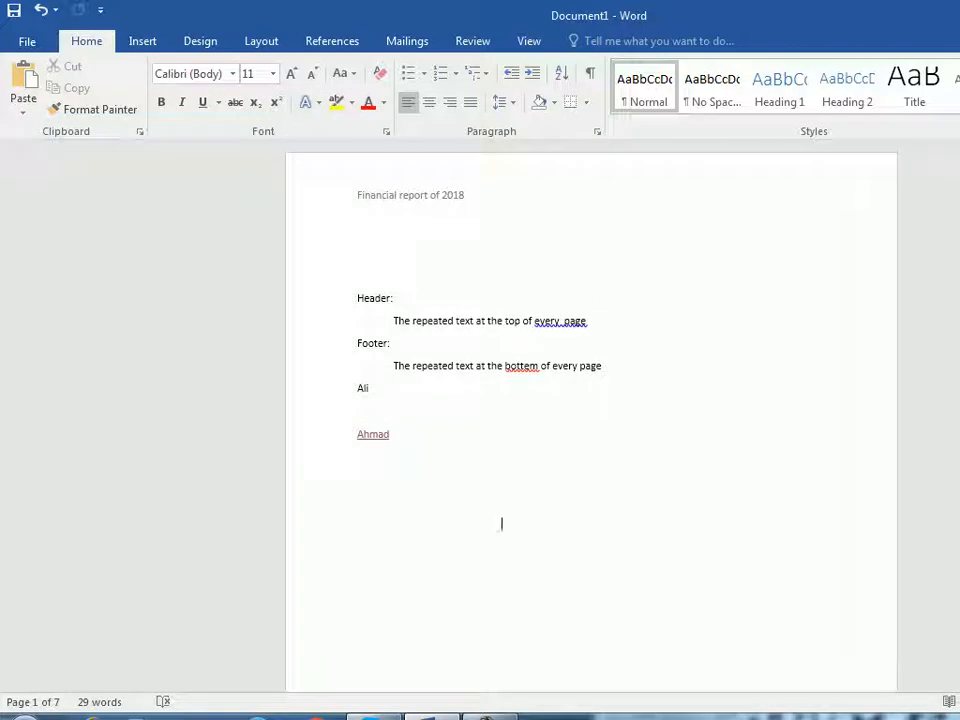
pyautogui.doubleClick(412, 196)
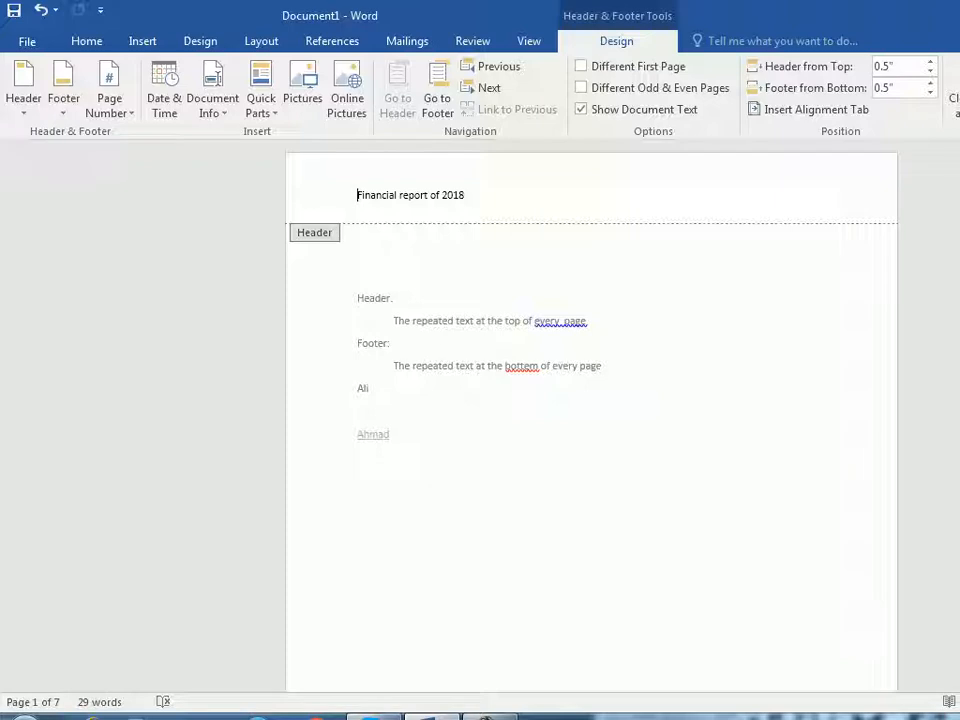
pyautogui.click(956, 92)
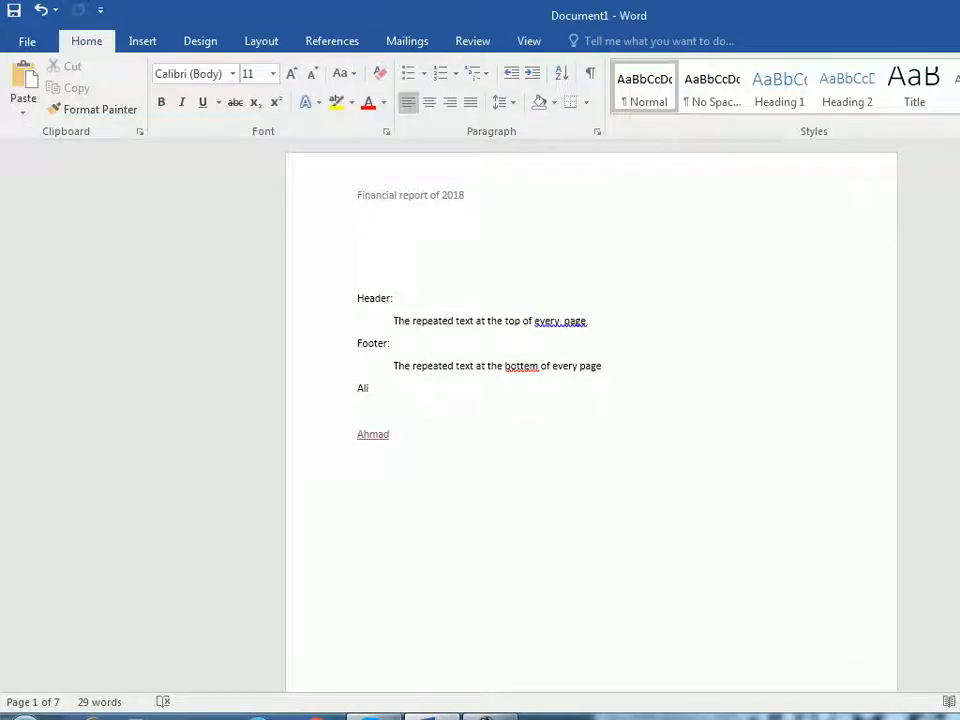
pyautogui.scroll(-10, 446, 319)
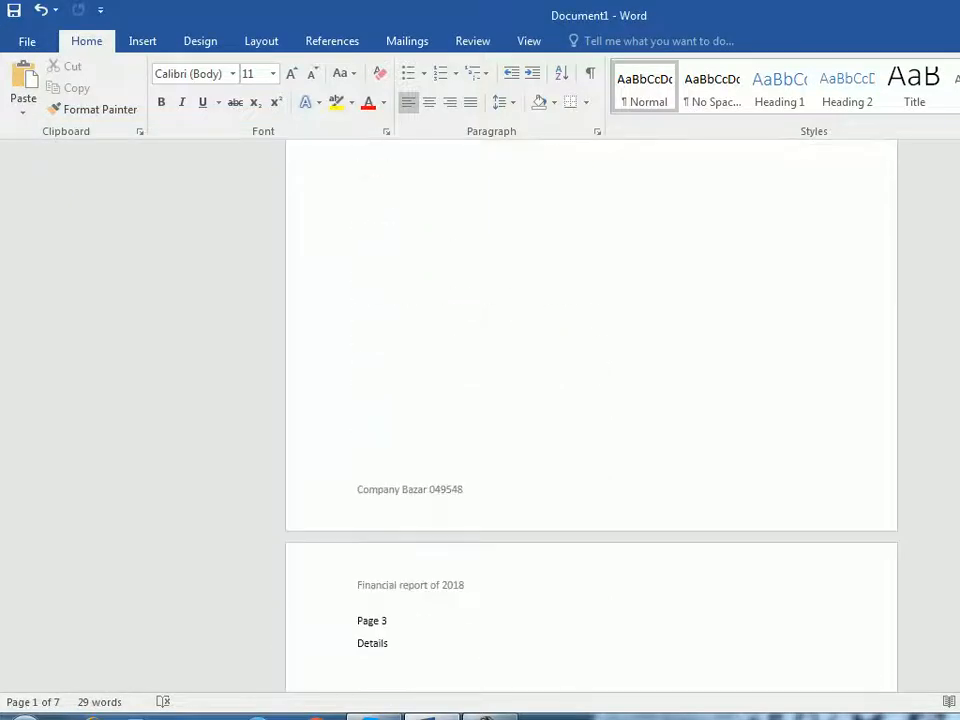
pyautogui.scroll(10, 591, 415)
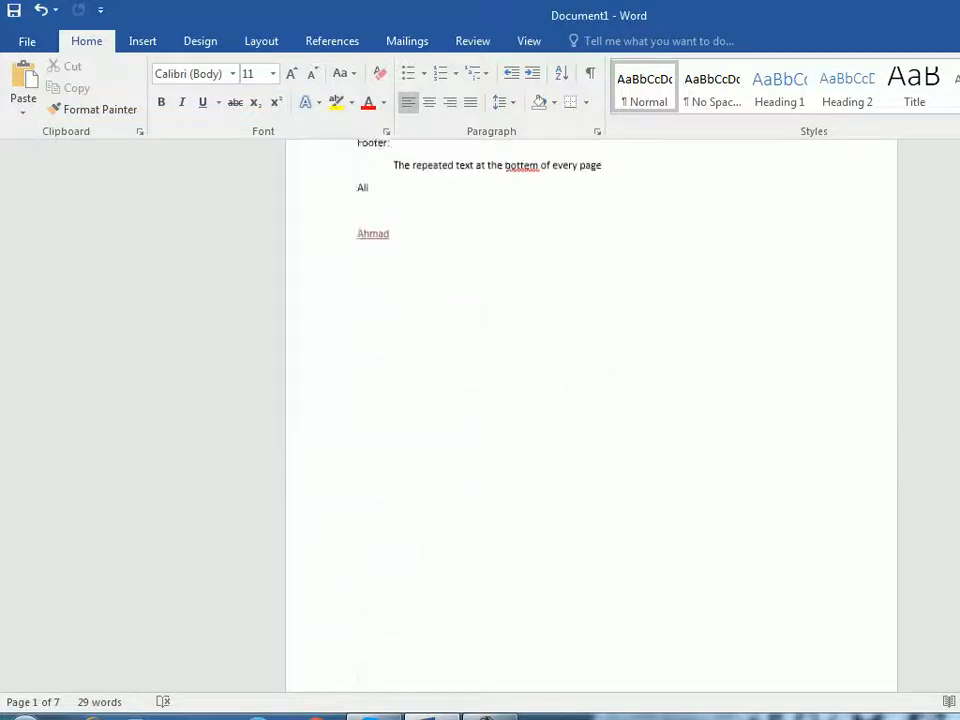
pyautogui.doubleClick(357, 195)
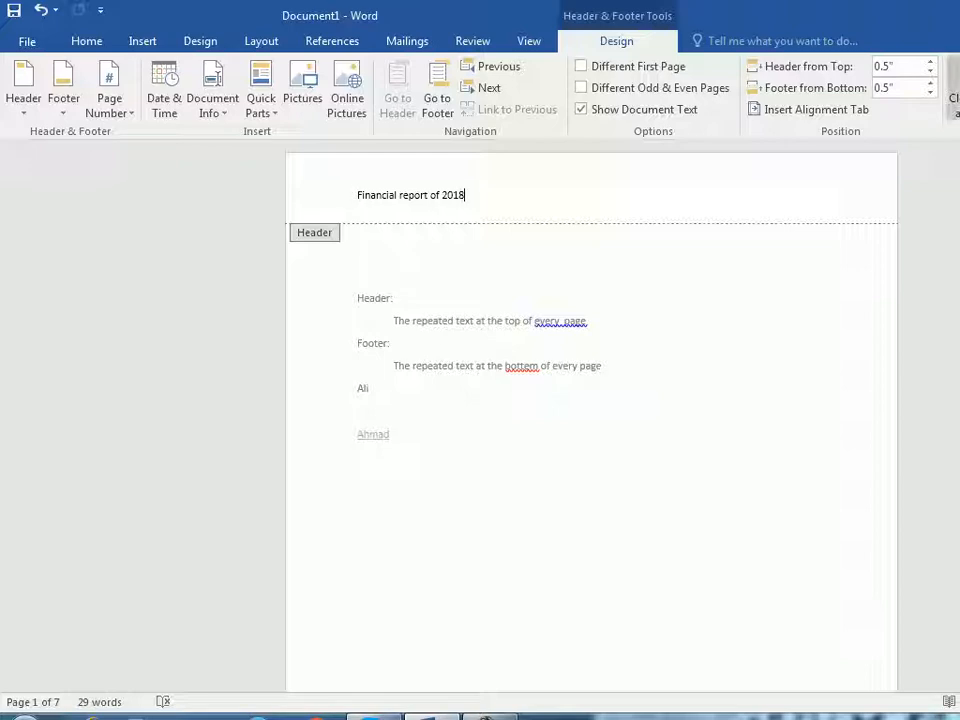
pyautogui.press('Escape')
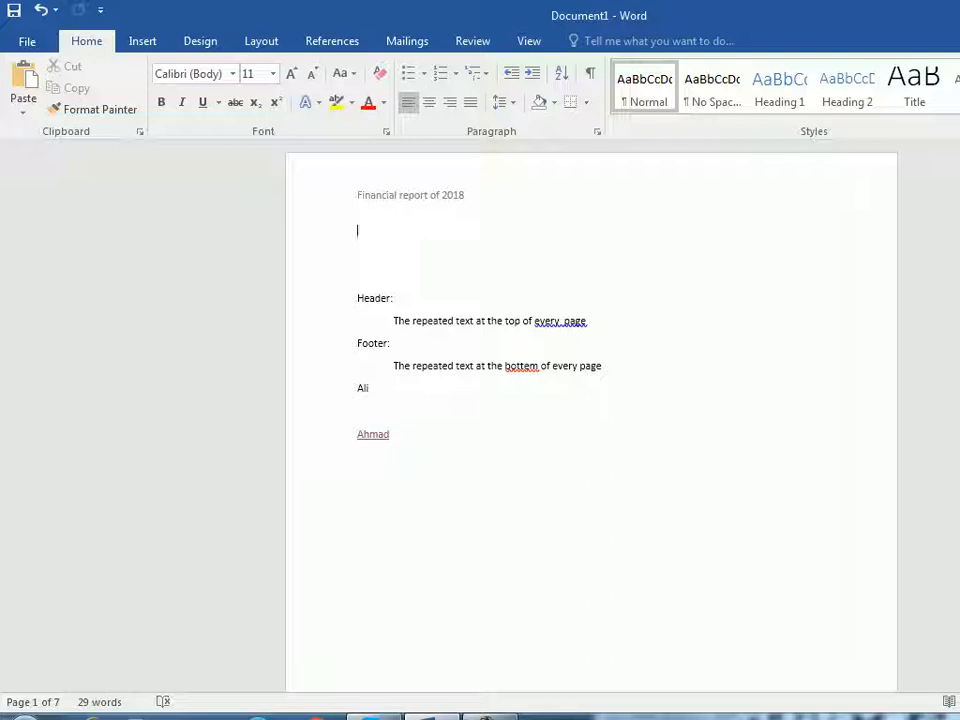
# - Try the built-in Blank (Three Columns) design on the page 1 header and undo it
pyautogui.doubleClick(400, 196)
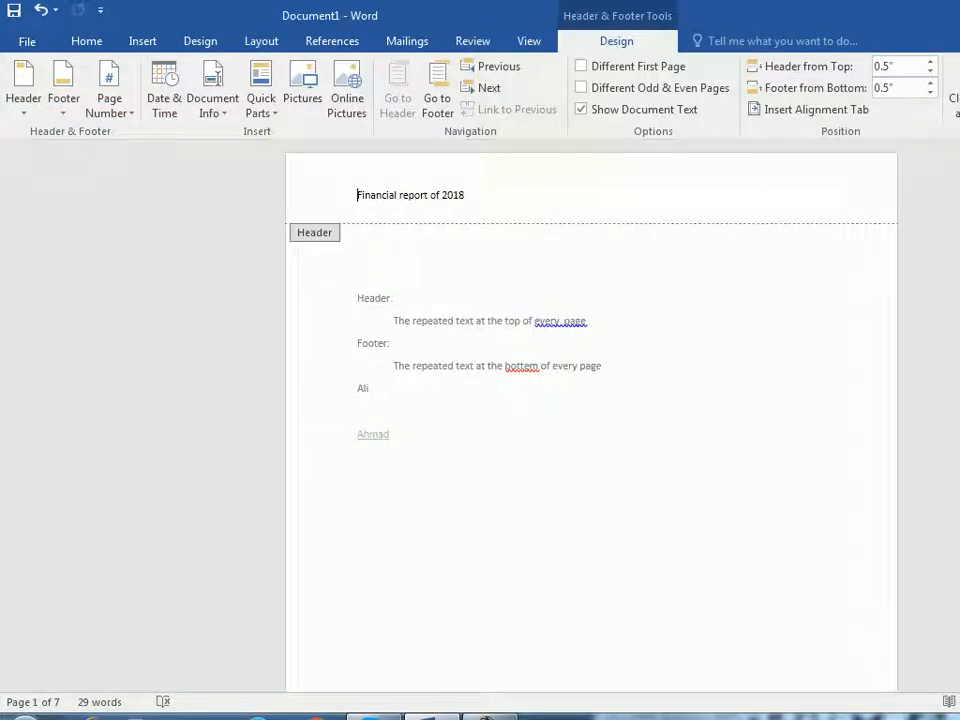
pyautogui.click(465, 195)
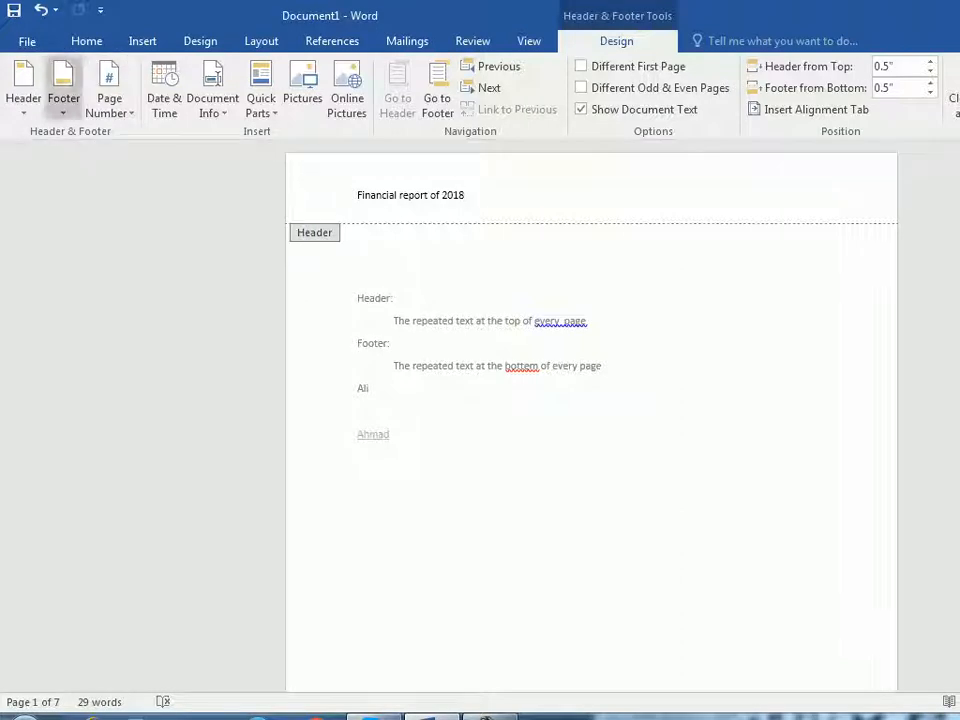
pyautogui.click(23, 85)
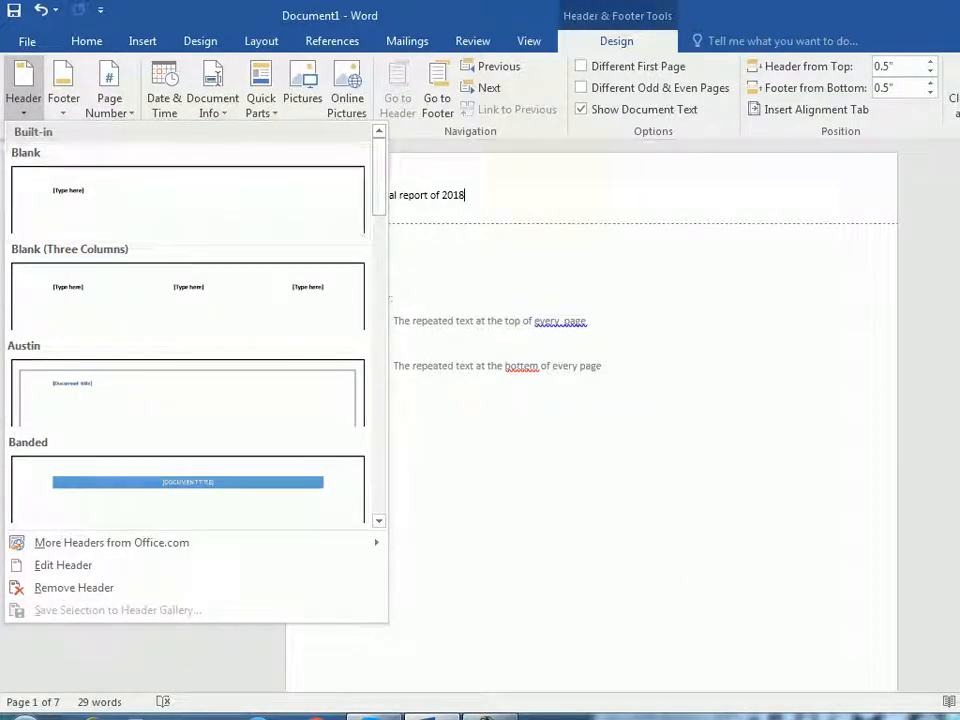
pyautogui.click(188, 295)
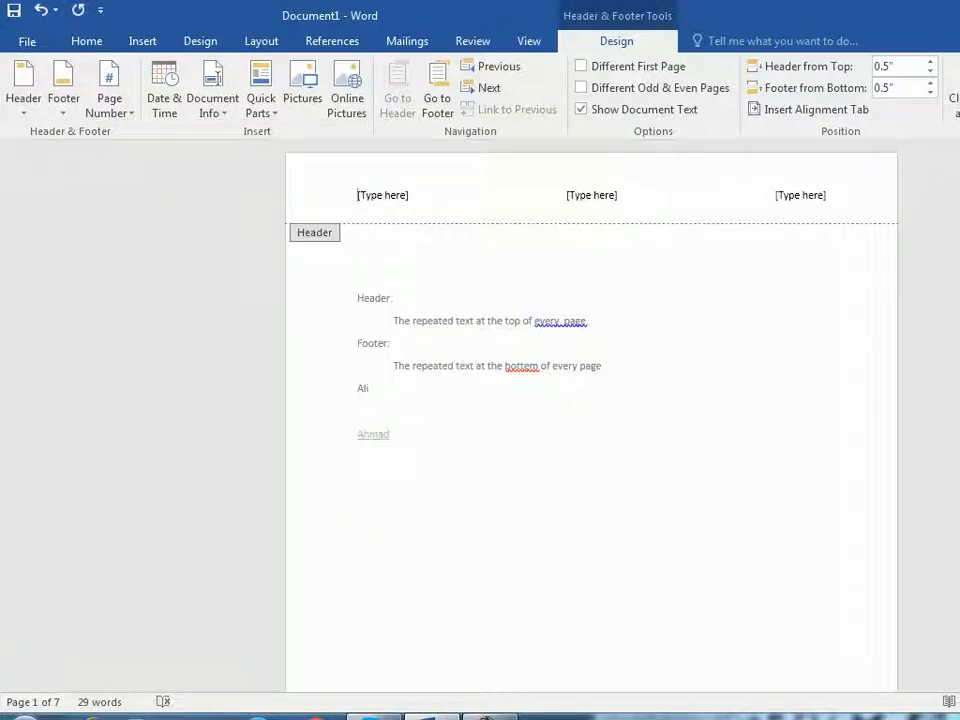
pyautogui.write('Financial report of 2018')
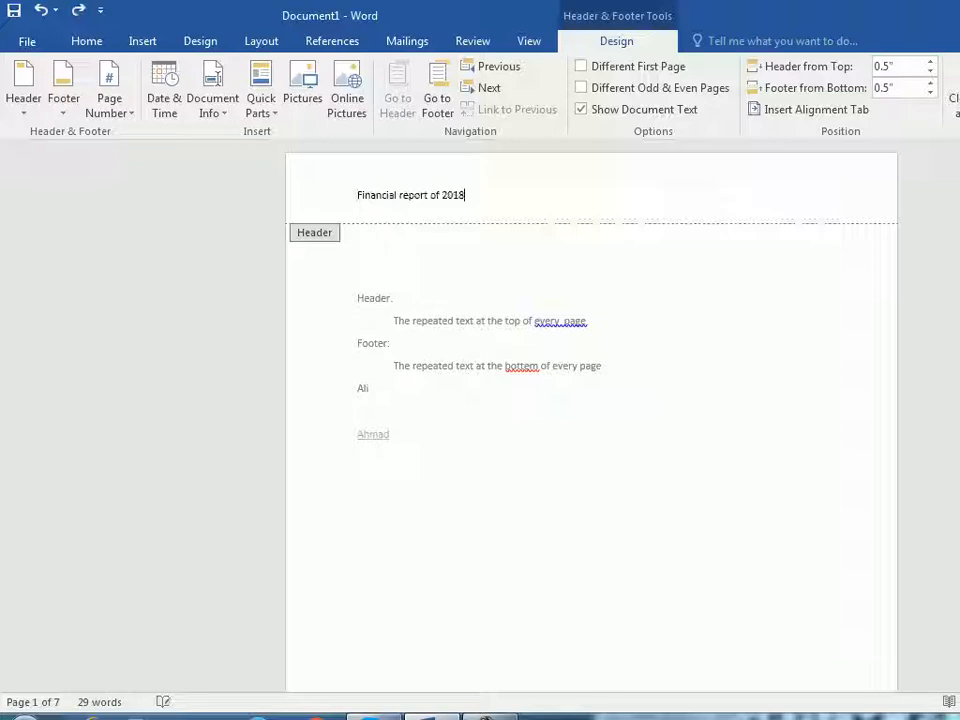
# - Replace the header with the built-in orange banner design holding document title and date, close header editing and check it across the pages
pyautogui.click(24, 90)
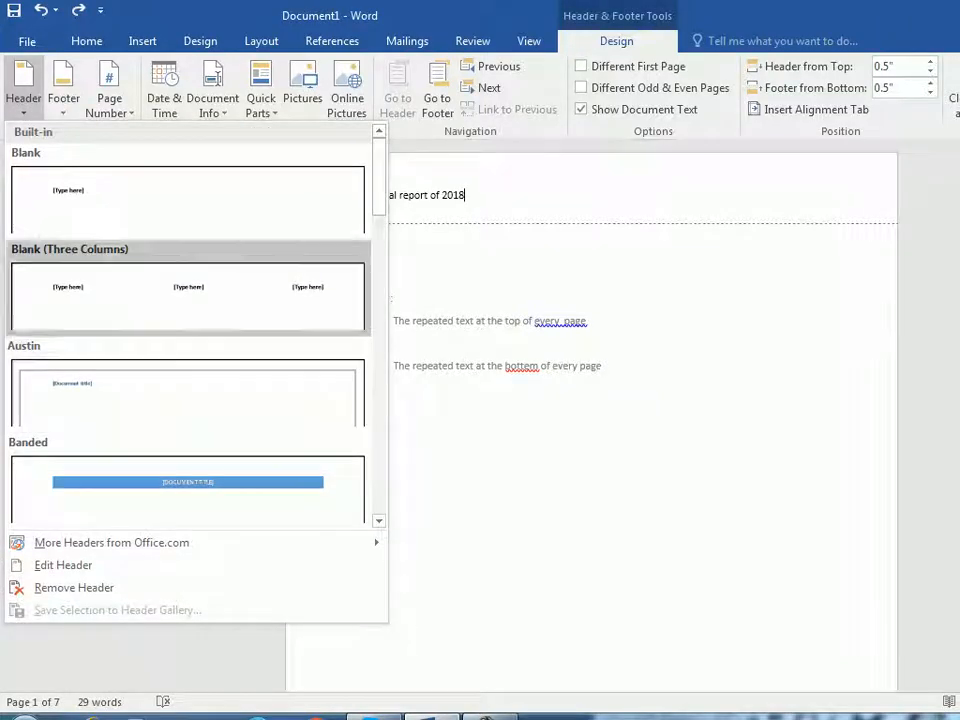
pyautogui.scroll(-10, 188, 320)
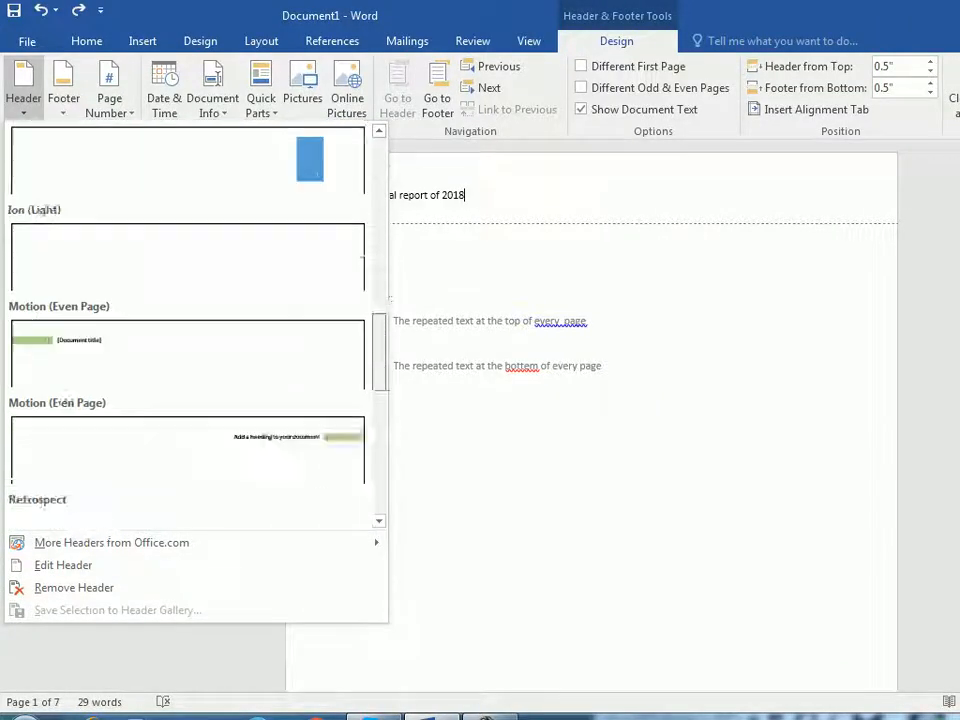
pyautogui.scroll(-2, 188, 320)
pyautogui.click(188, 190)
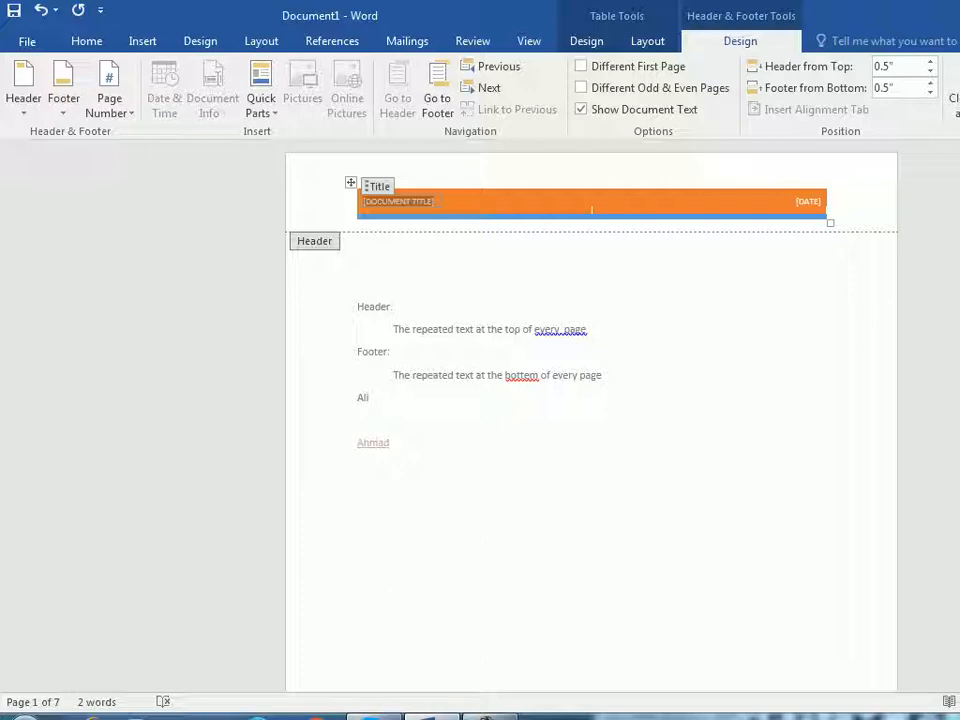
pyautogui.click(955, 92)
pyautogui.scroll(-10, 592, 415)
pyautogui.scroll(-4, 592, 415)
pyautogui.scroll(15, 592, 415)
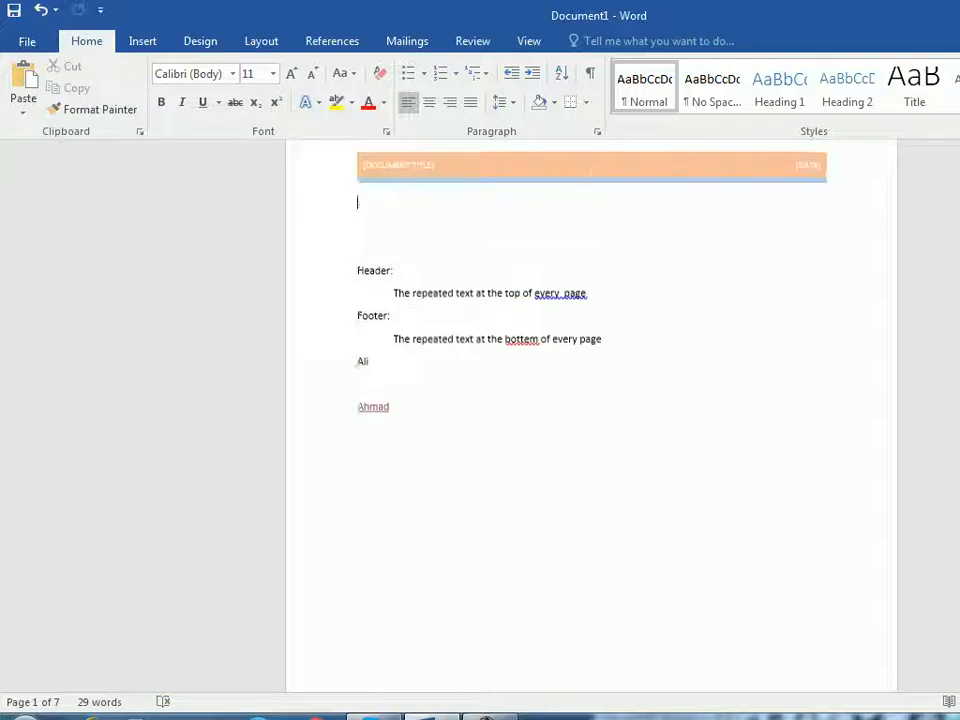
pyautogui.scroll(2, 591, 210)
# - Reopen the page 1 header for editing and browse the built-in footer designs
pyautogui.doubleClick(591, 210)
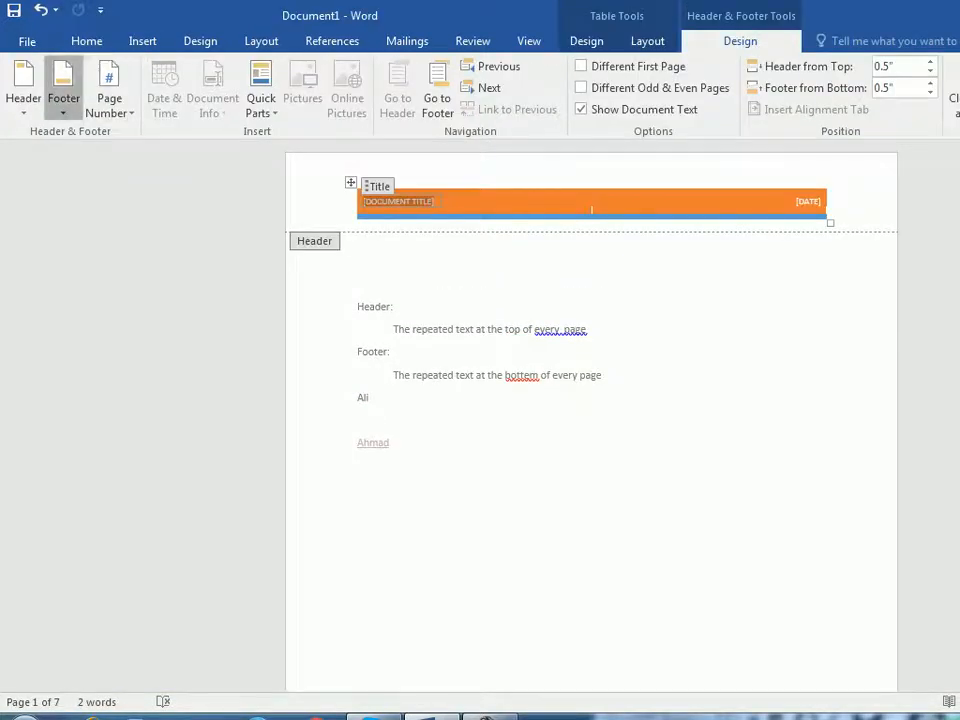
pyautogui.click(63, 85)
pyautogui.scroll(-3, 300, 350)
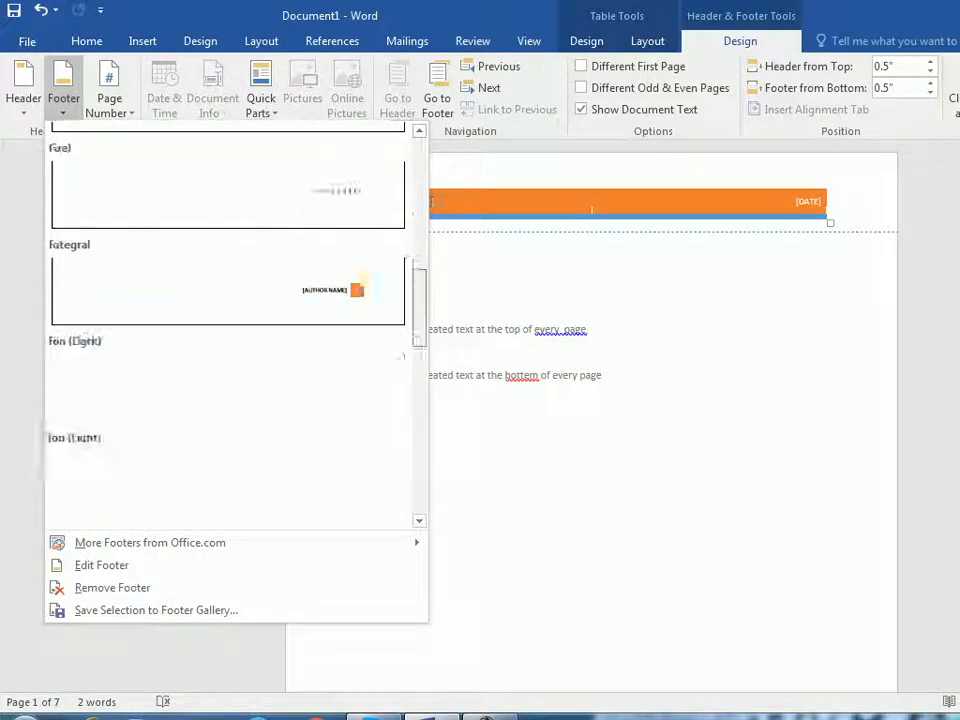
pyautogui.moveTo(420, 308); pyautogui.dragTo(420, 322)
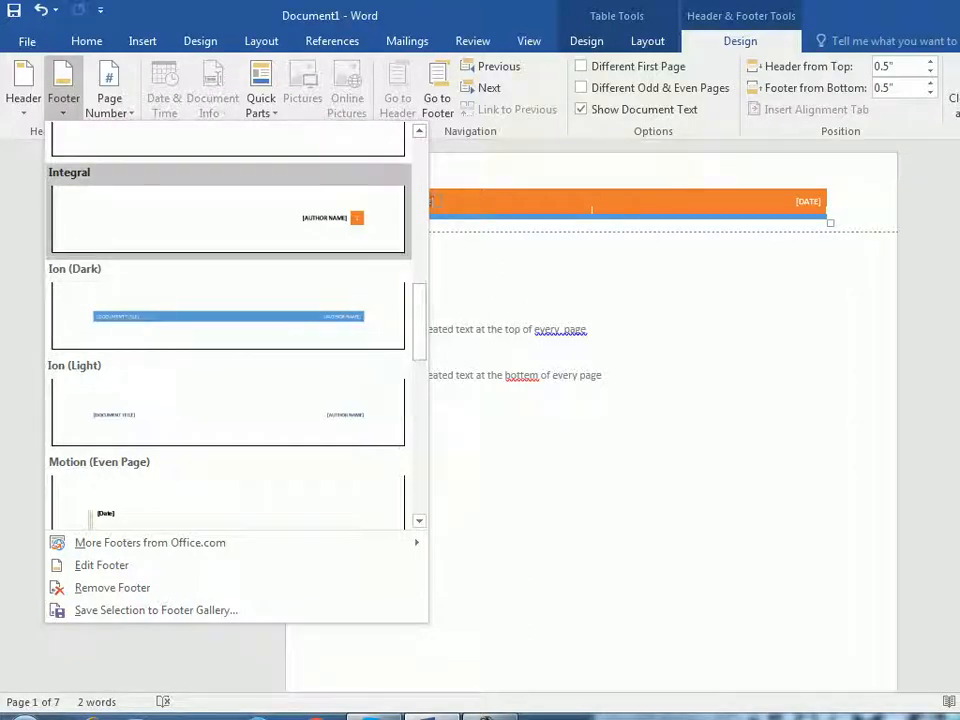
# - Try the Edit Header command, and remove the header from the document
pyautogui.click(23, 85)
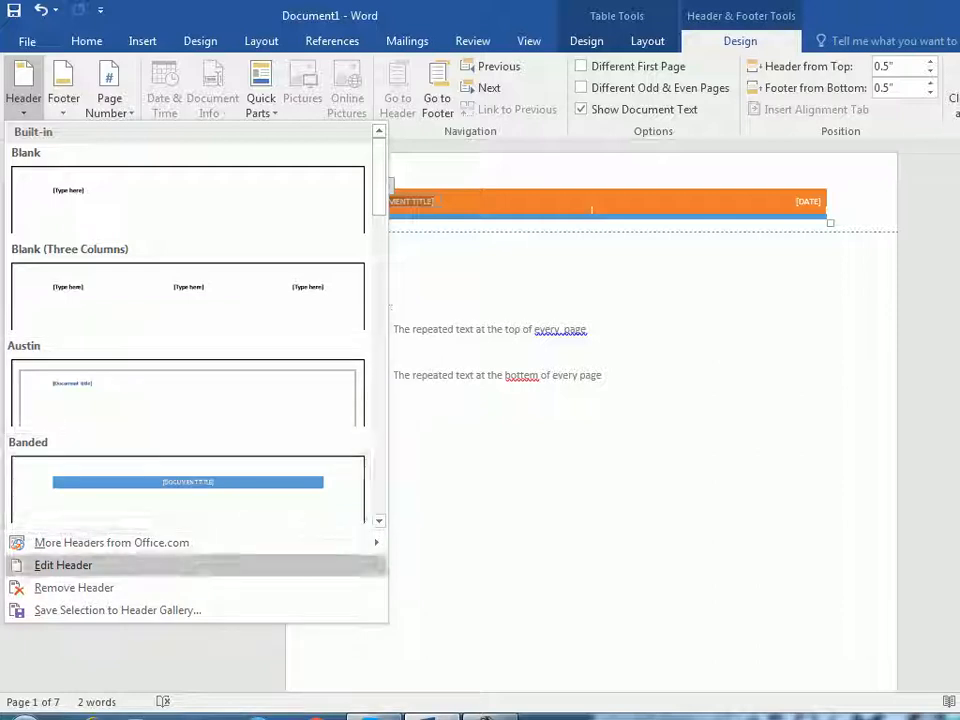
pyautogui.click(63, 565)
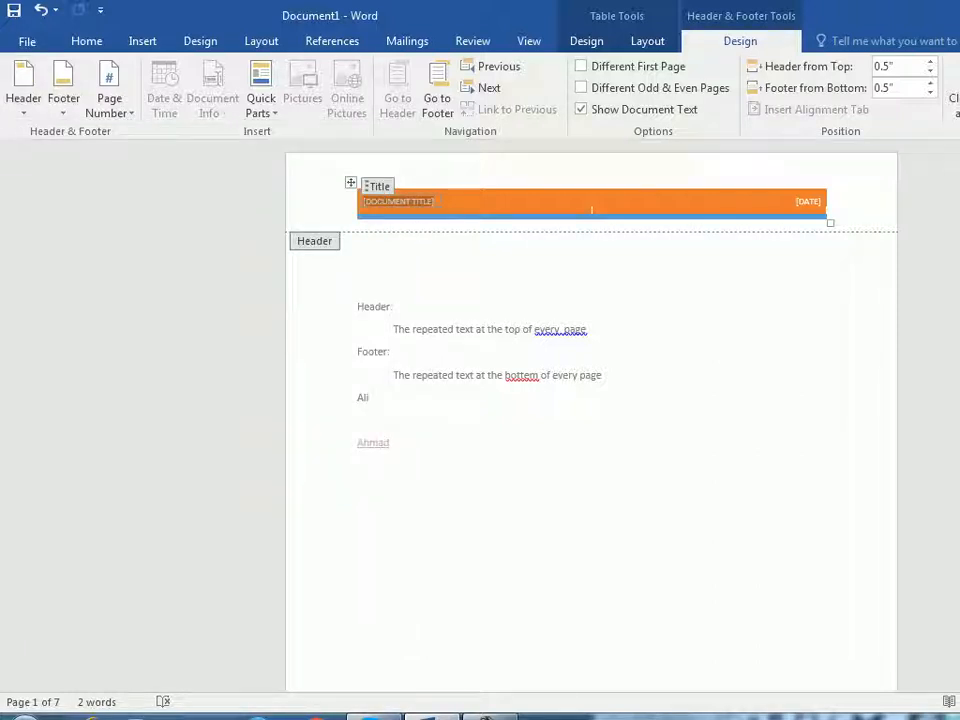
pyautogui.click(23, 88)
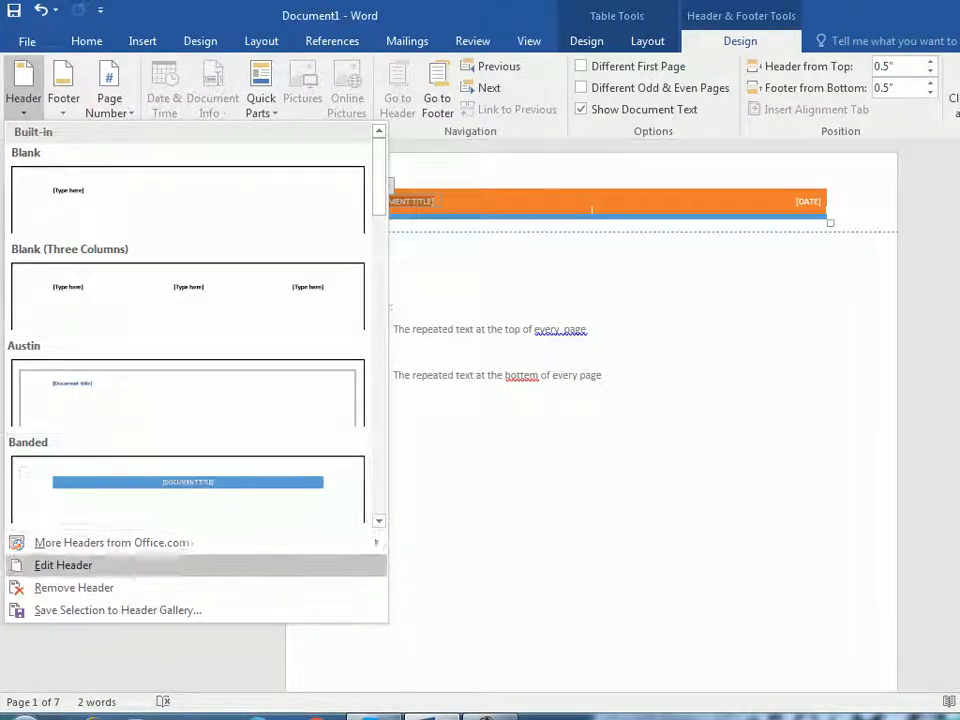
pyautogui.click(74, 587)
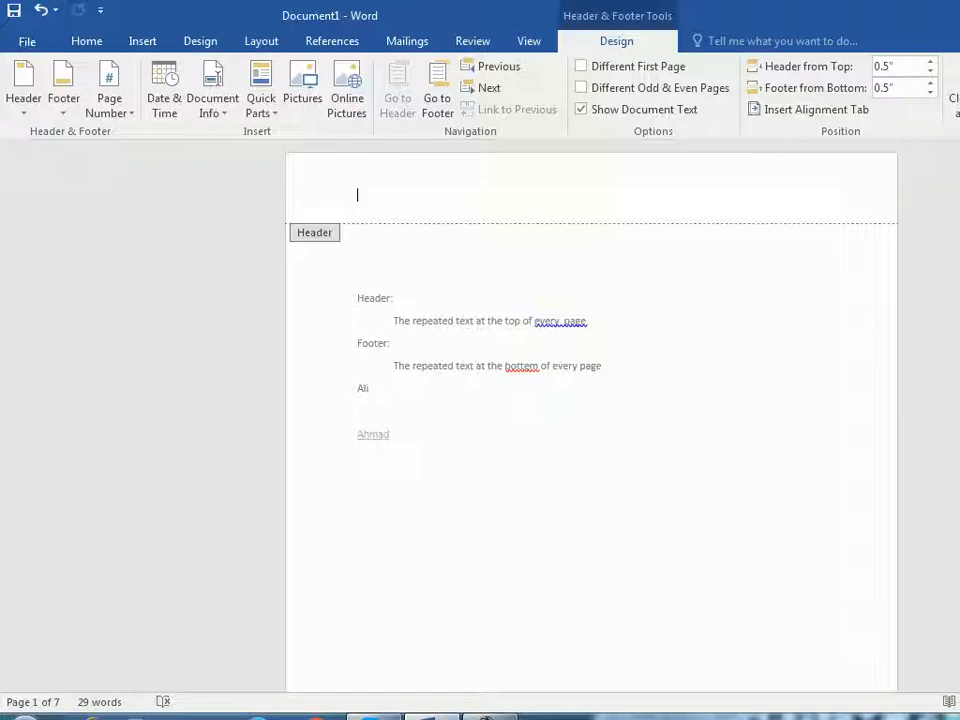
# - Replace the footer with the built-in Motion (Even Page) design, leave footer editing and check it at the page end
pyautogui.click(24, 98)
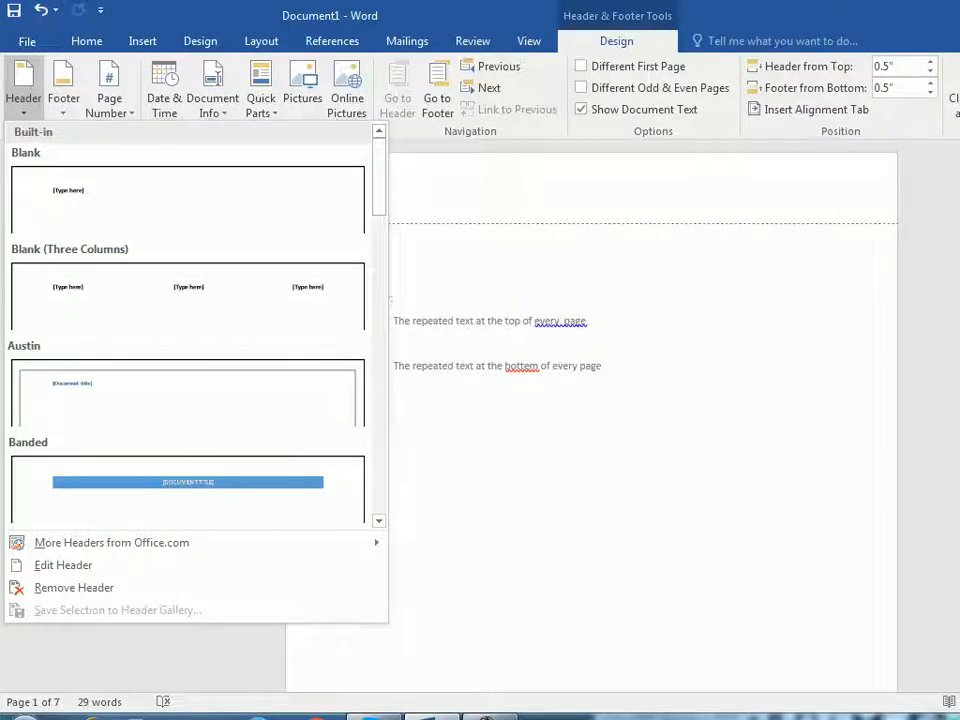
pyautogui.click(23, 90)
pyautogui.click(63, 90)
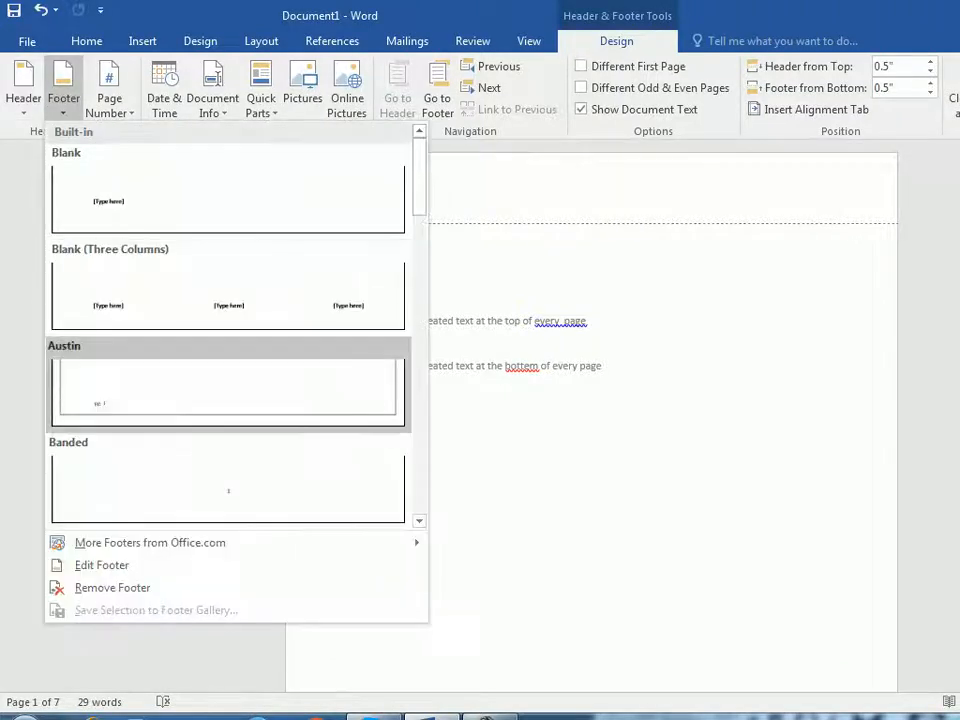
pyautogui.click(102, 565)
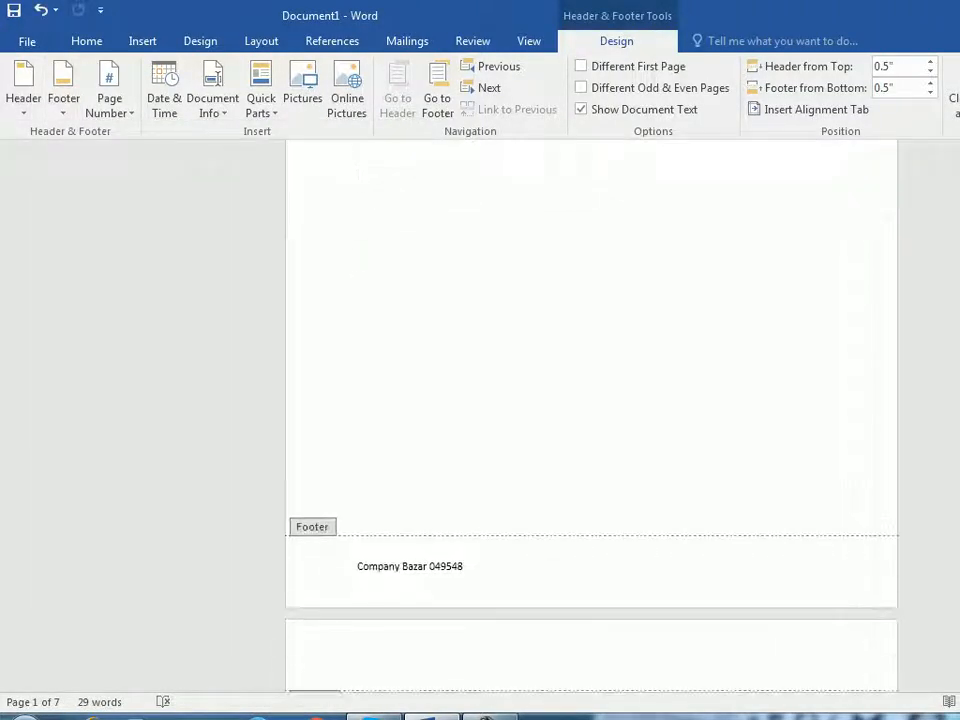
pyautogui.click(63, 90)
pyautogui.scroll(-10, 228, 300)
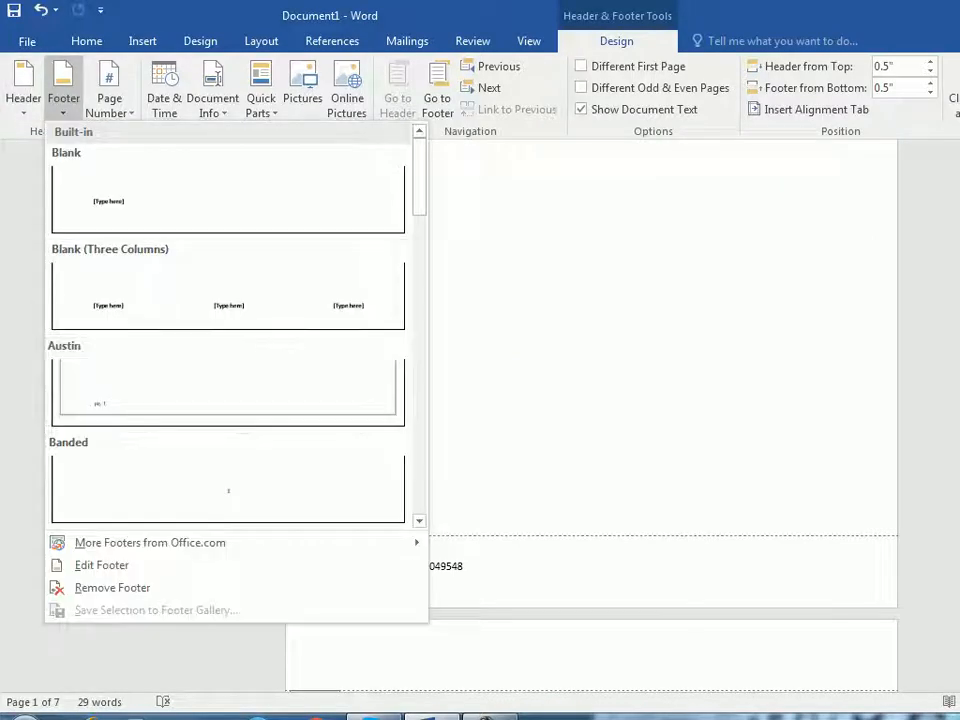
pyautogui.click(228, 300)
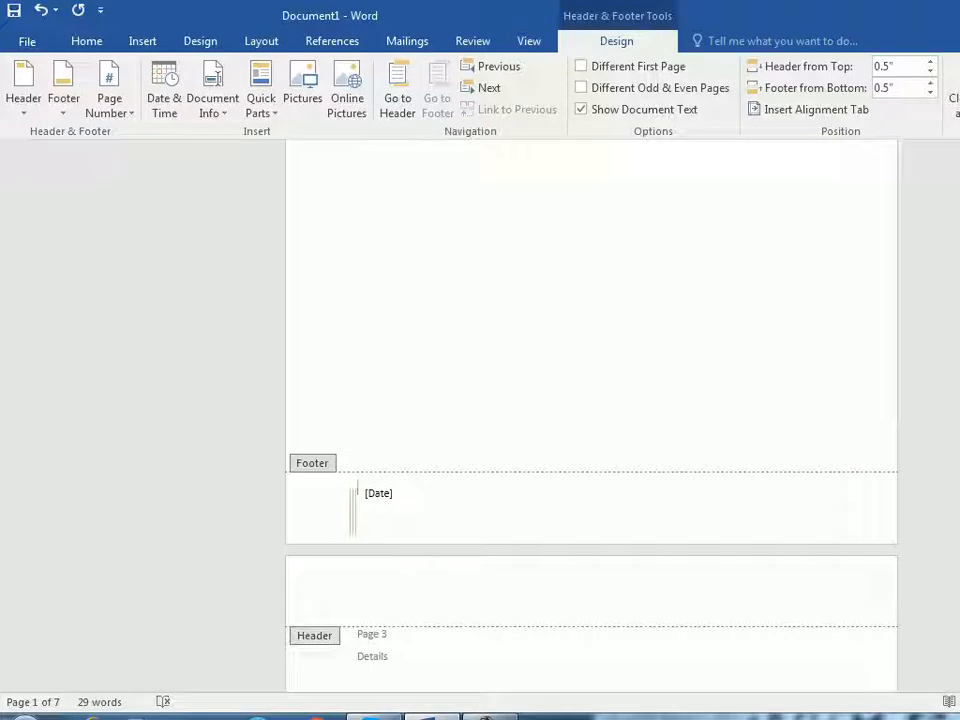
pyautogui.press('Escape')
pyautogui.scroll(1, 591, 415)
pyautogui.scroll(-2, 591, 415)
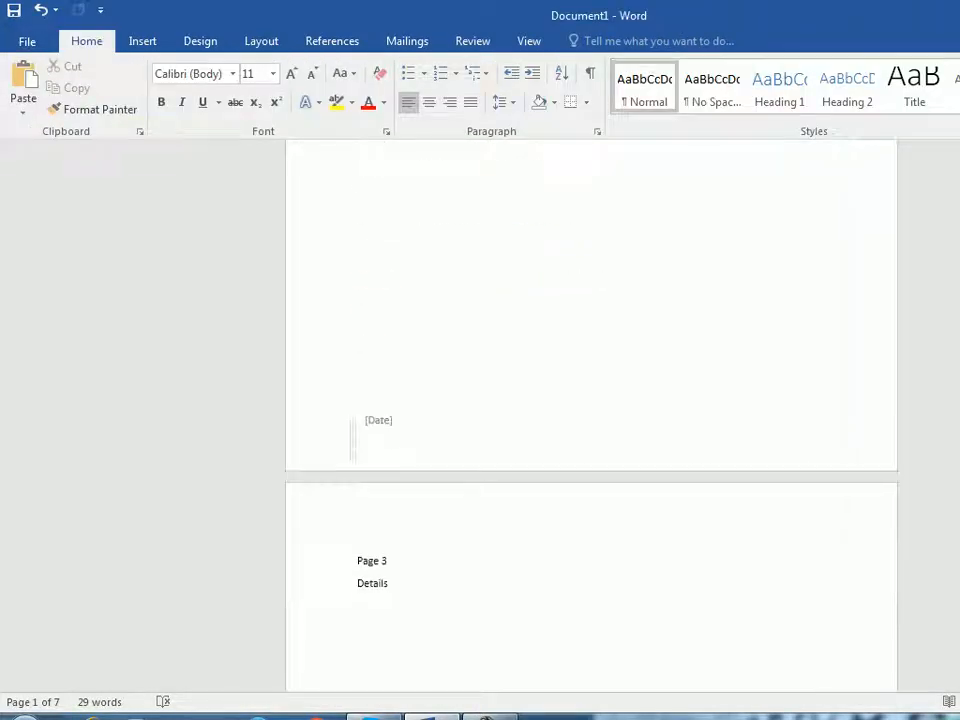
# - Reopen the footer for editing and remove it from the document
pyautogui.doubleClick(358, 418)
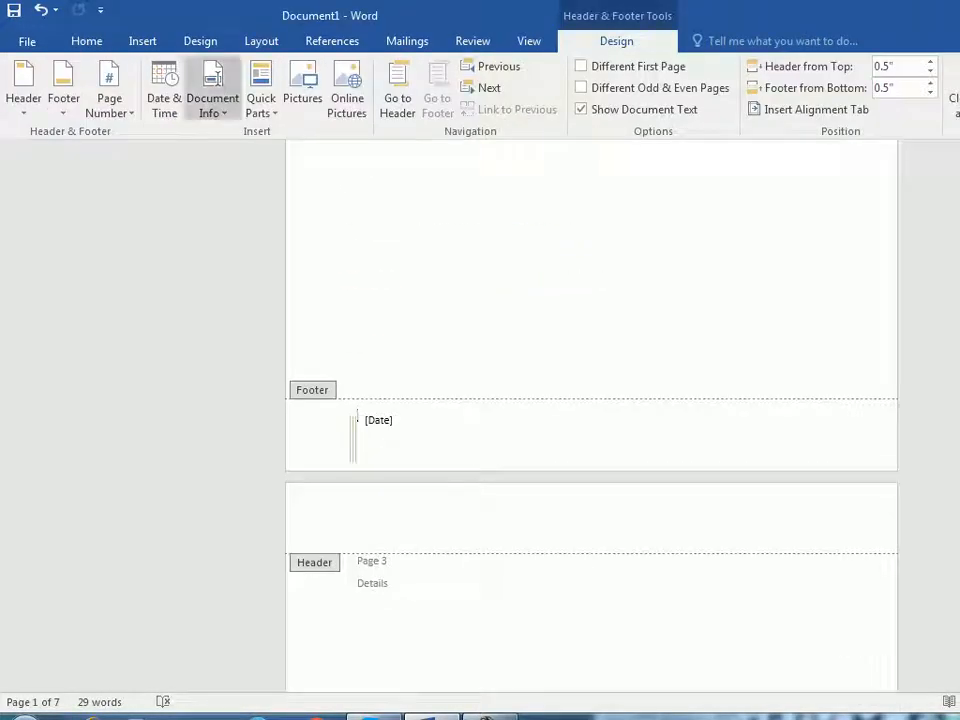
pyautogui.click(63, 98)
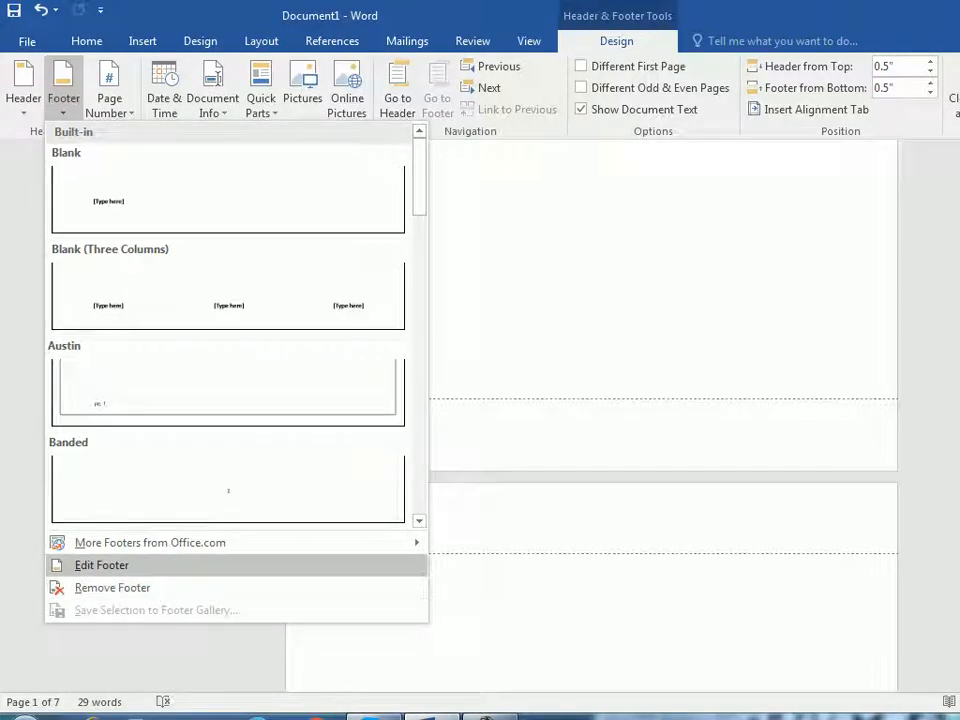
pyautogui.click(101, 565)
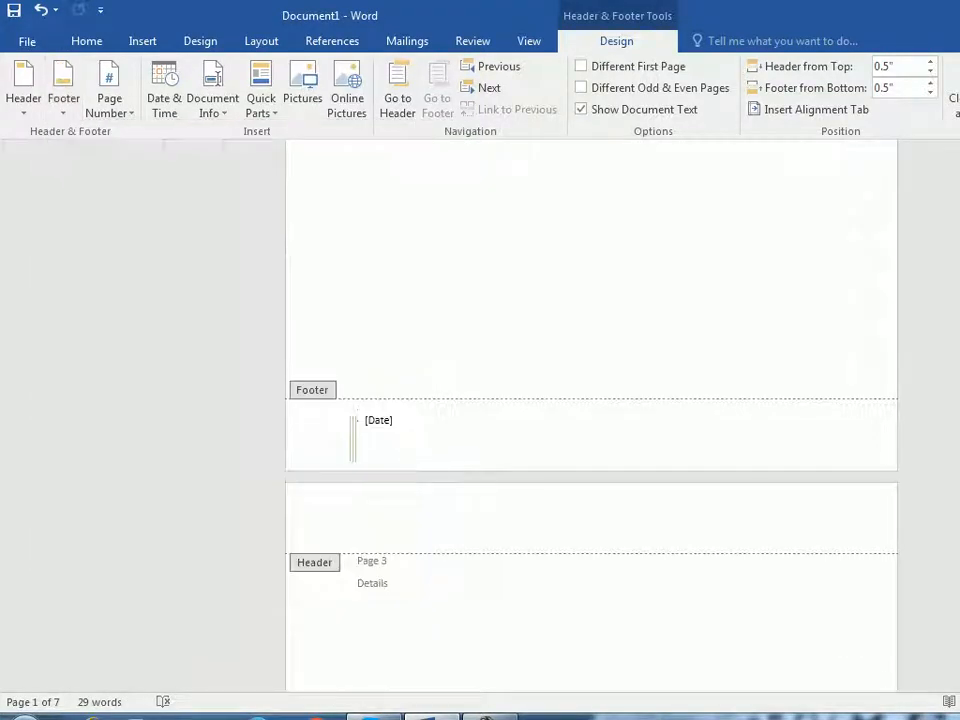
pyautogui.click(63, 98)
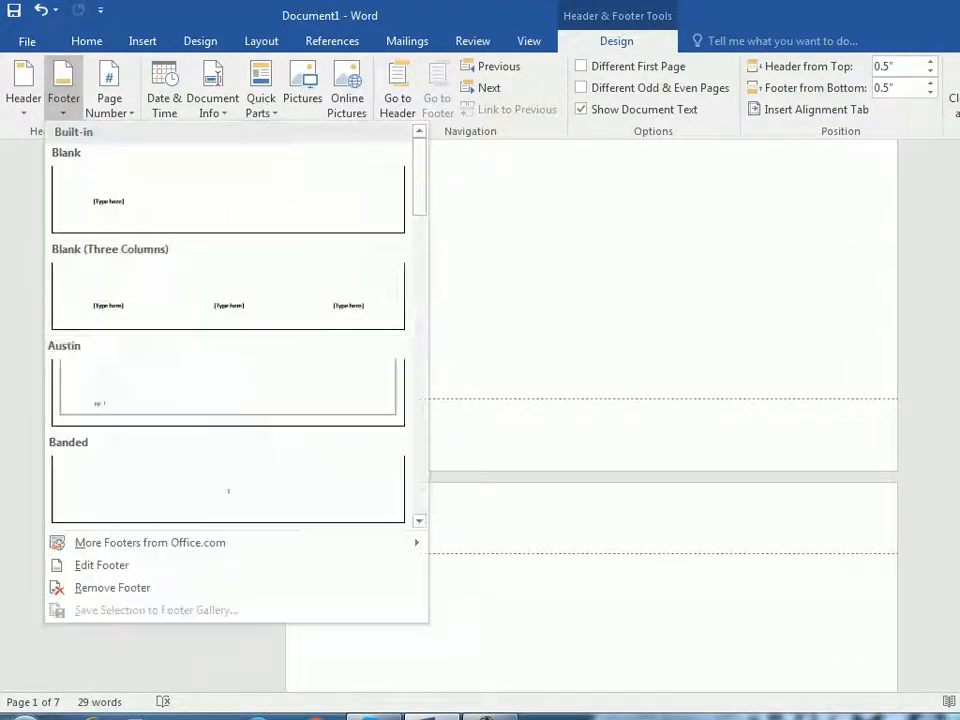
pyautogui.click(112, 587)
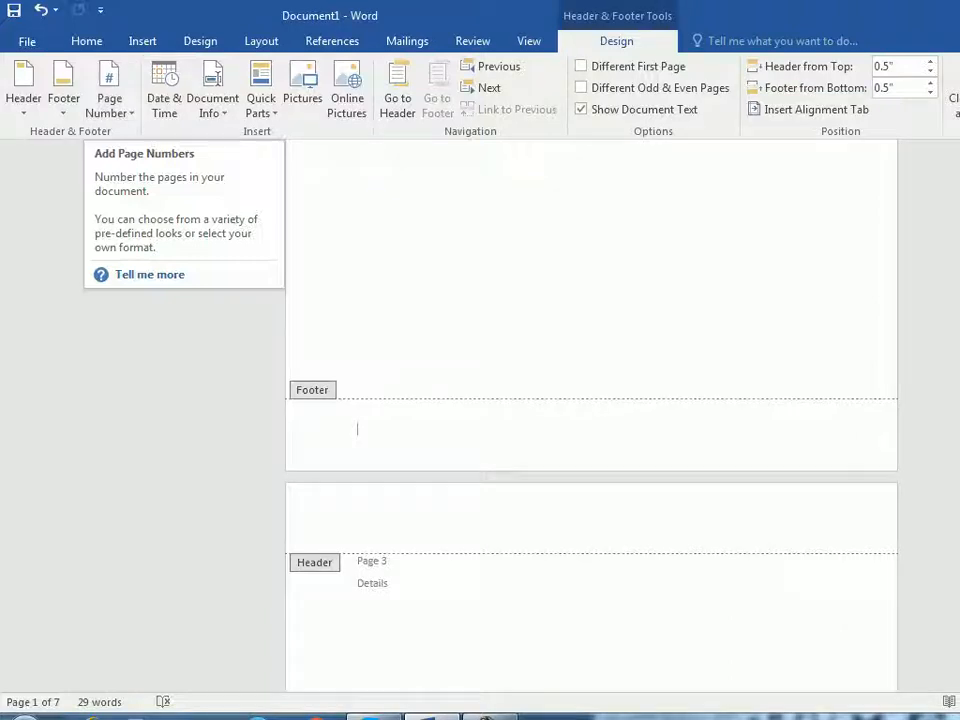
# - Browse the bottom-of-page number designs and insert the Brackets 2 page number in the footer
pyautogui.click(109, 100)
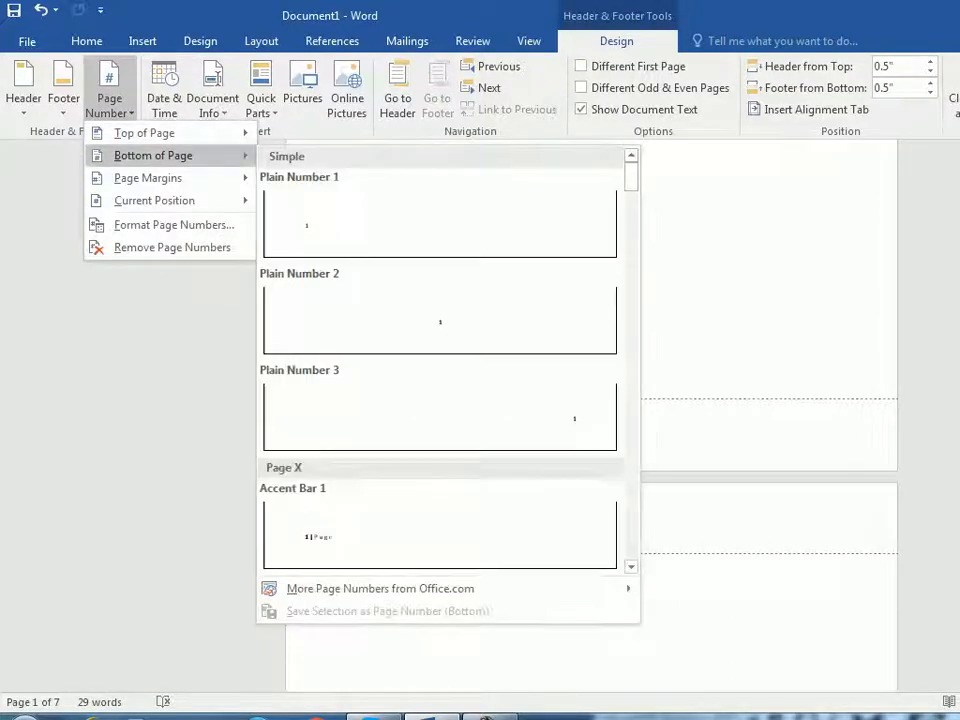
pyautogui.moveTo(153, 156)
pyautogui.moveTo(144, 133)
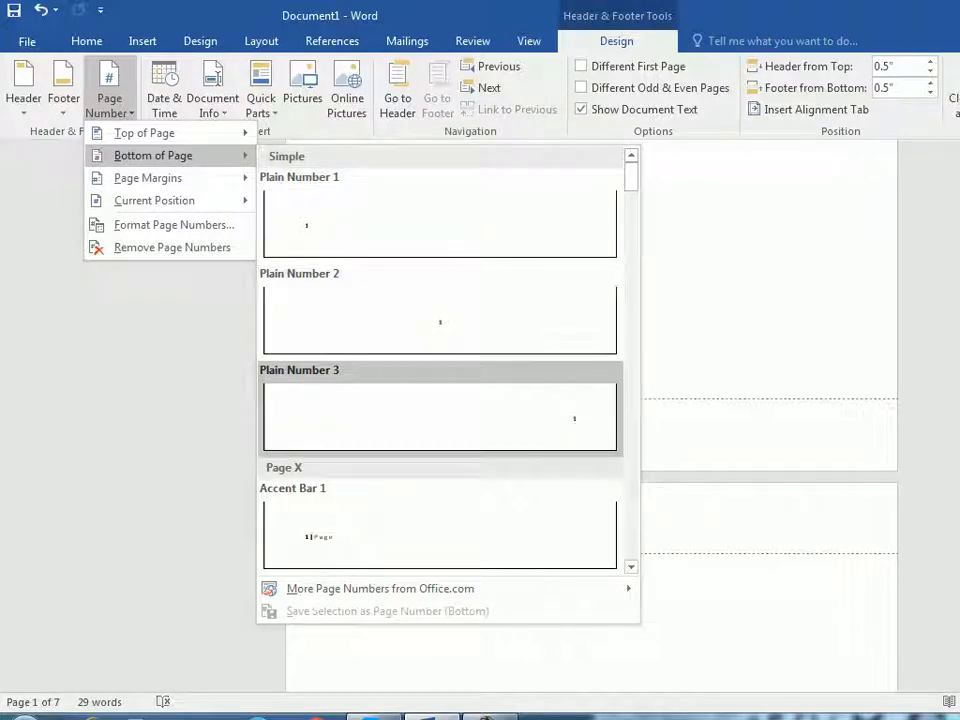
pyautogui.scroll(-5, 440, 450)
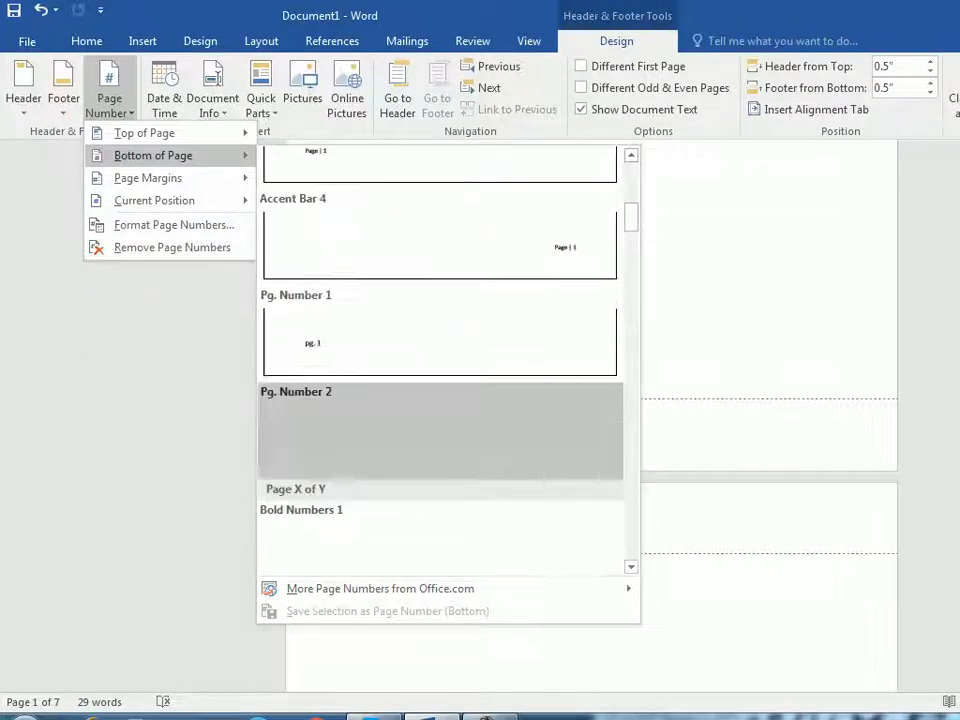
pyautogui.scroll(-3, 440, 450)
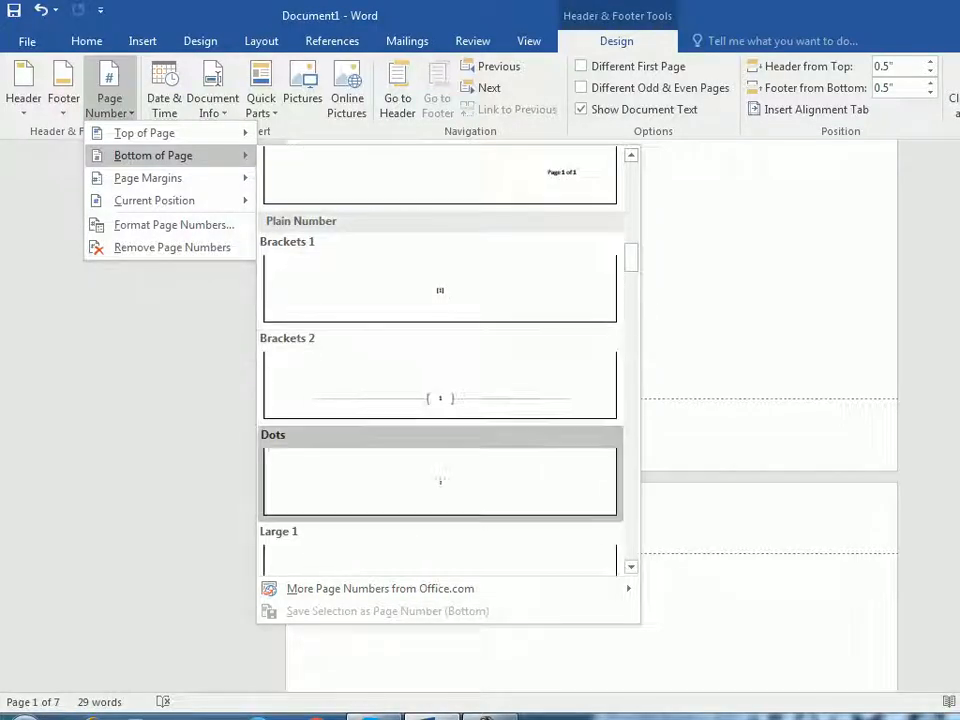
pyautogui.click(440, 385)
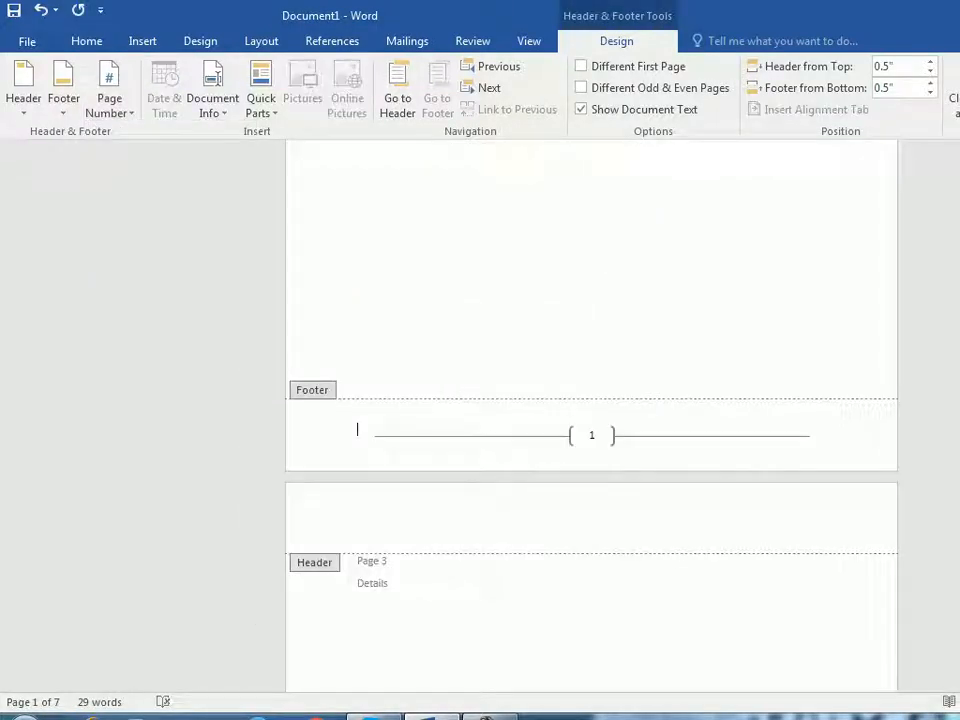
# - Check the bracketed page number on the following pages, leave footer editing and review it at the end of page 1
pyautogui.scroll(5, 592, 415)
pyautogui.scroll(-5, 592, 415)
pyautogui.scroll(-8, 592, 415)
pyautogui.scroll(-3, 592, 415)
pyautogui.scroll(-5, 592, 415)
pyautogui.scroll(15, 592, 415)
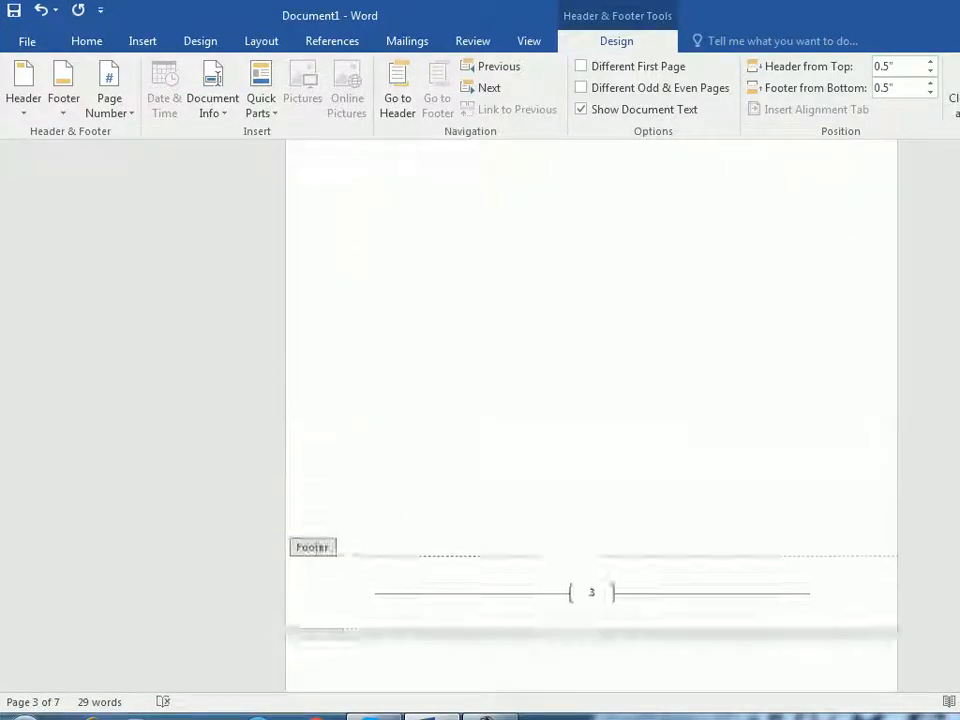
pyautogui.click(955, 92)
pyautogui.scroll(-1, 592, 415)
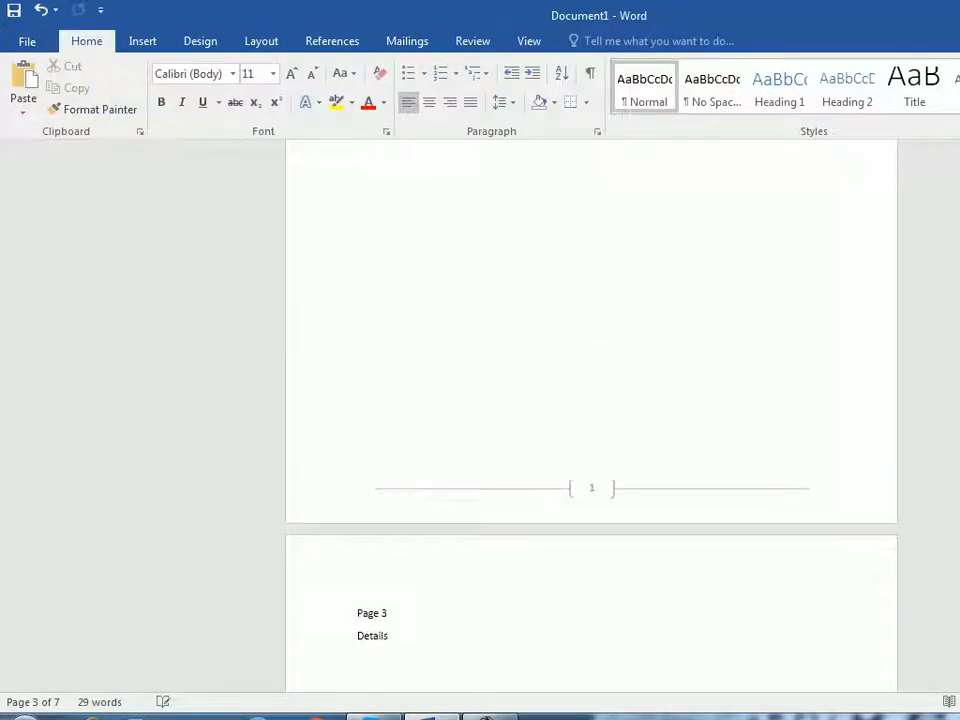
pyautogui.scroll(7, 592, 415)
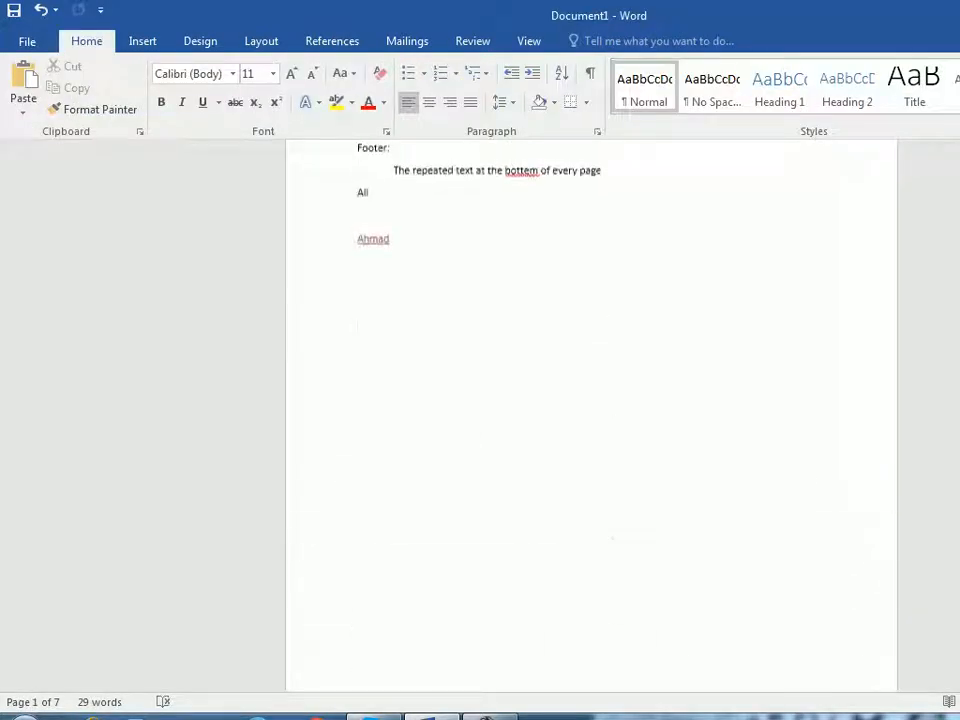
pyautogui.scroll(-6, 592, 415)
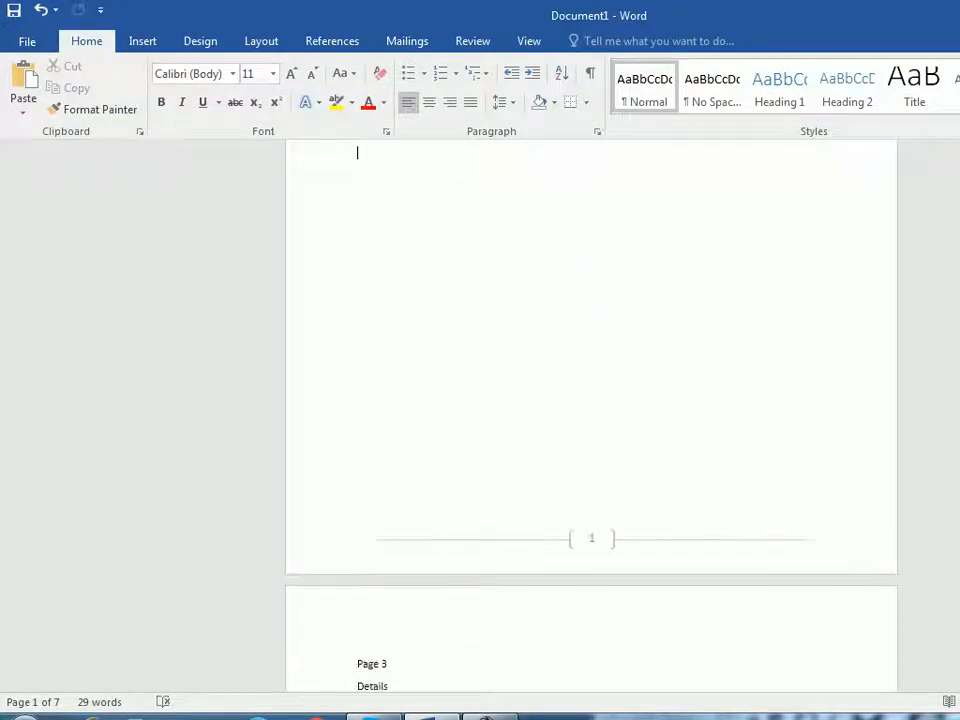
# - Reopen the page 1 footer for editing, try the Accent Bar, Left page number in the page margin, and undo it
pyautogui.doubleClick(364, 510)
pyautogui.click(109, 95)
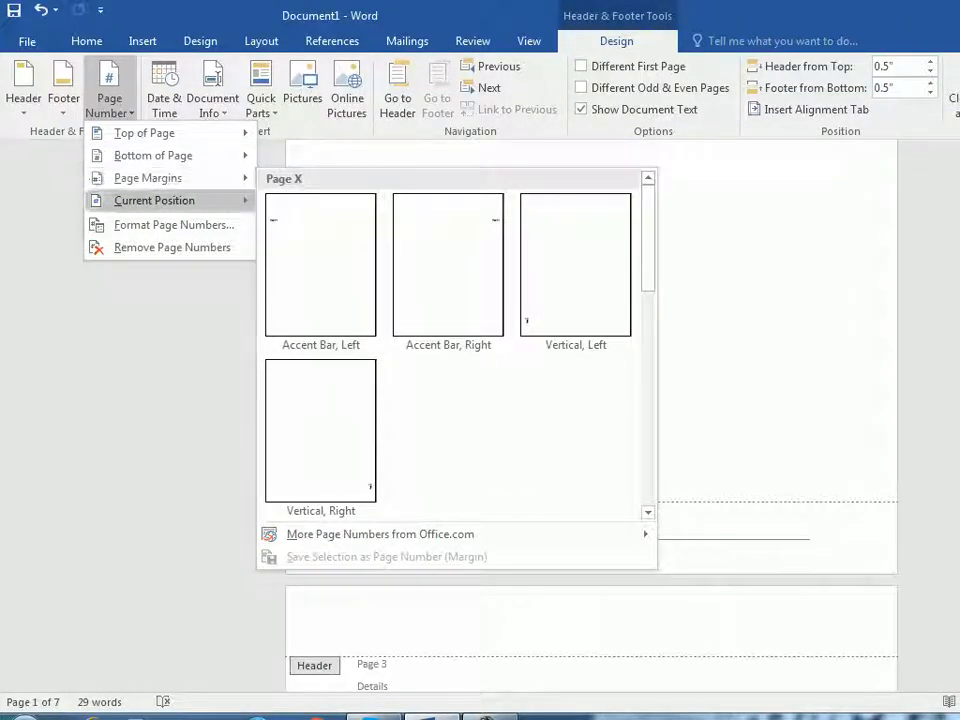
pyautogui.click(320, 265)
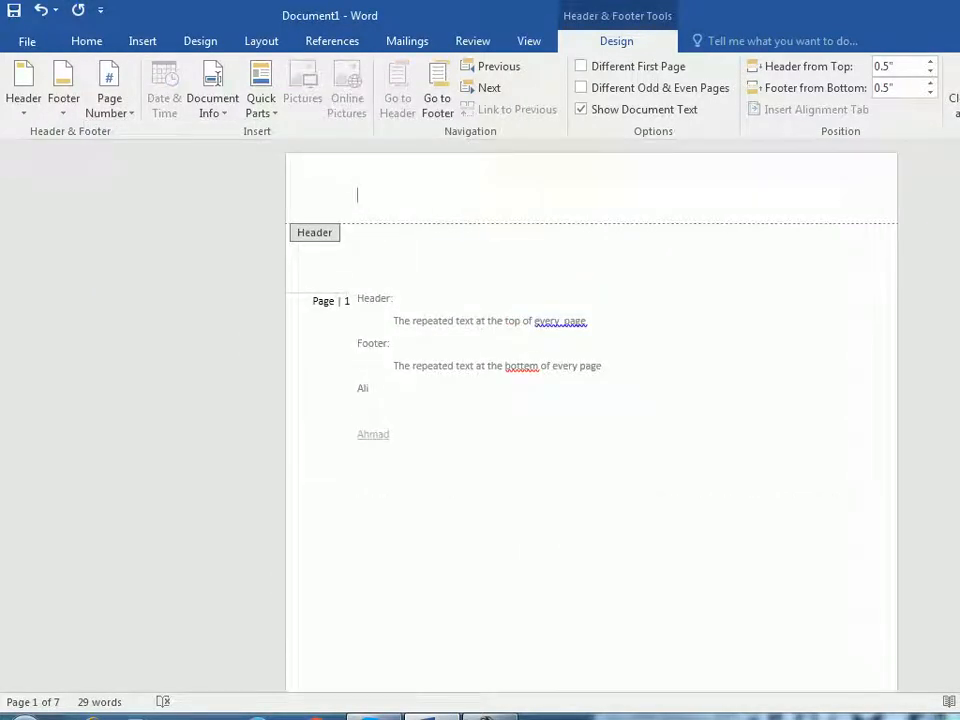
pyautogui.scroll(-10, 591, 415)
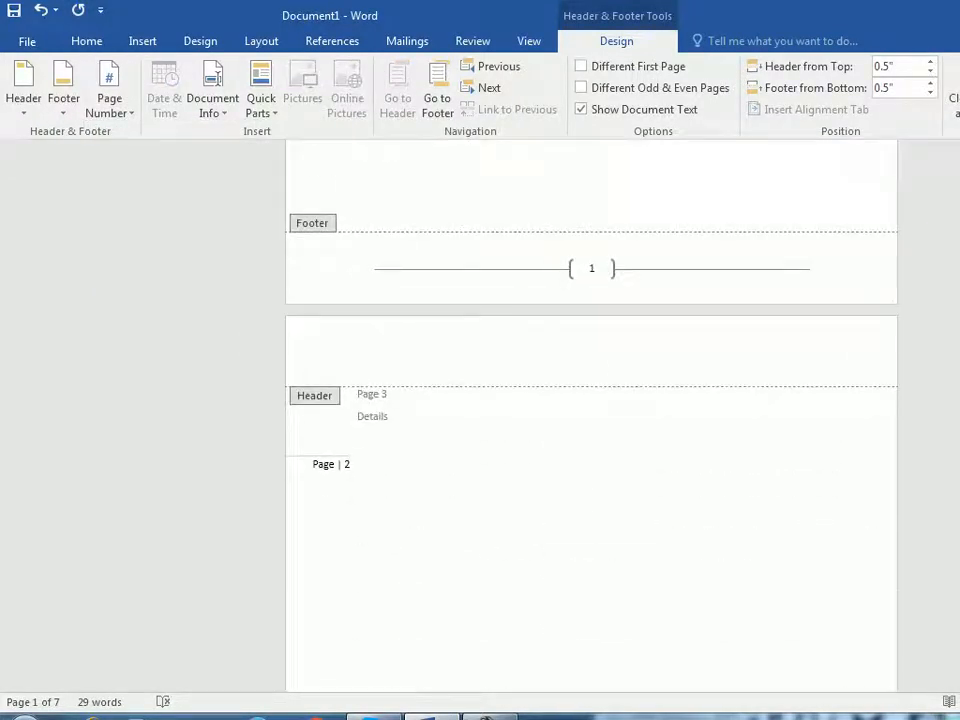
pyautogui.scroll(10, 591, 415)
pyautogui.hotkey('ctrl', 'z')
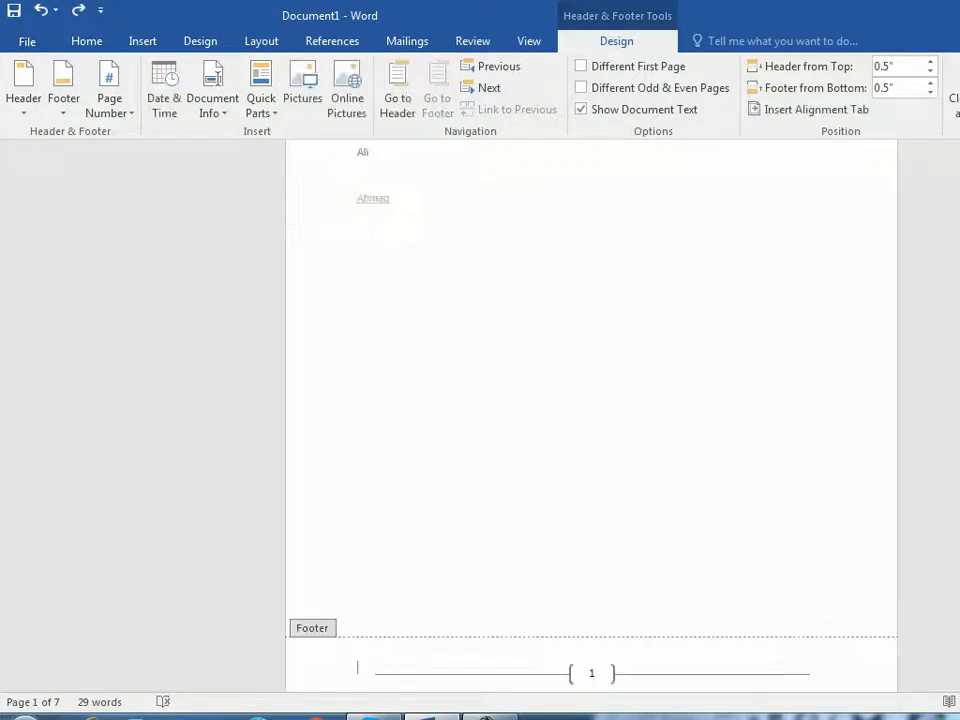
# - Insert an Accent Bar 1 page number at the current position in the page 1 footer
pyautogui.click(109, 90)
pyautogui.moveTo(148, 177)
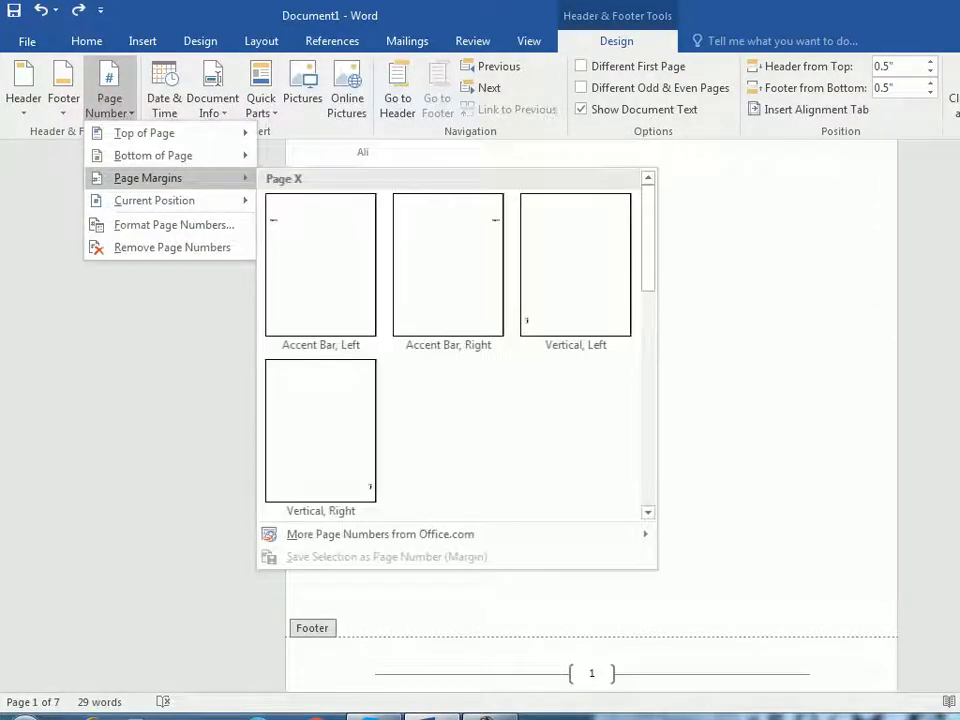
pyautogui.moveTo(150, 200)
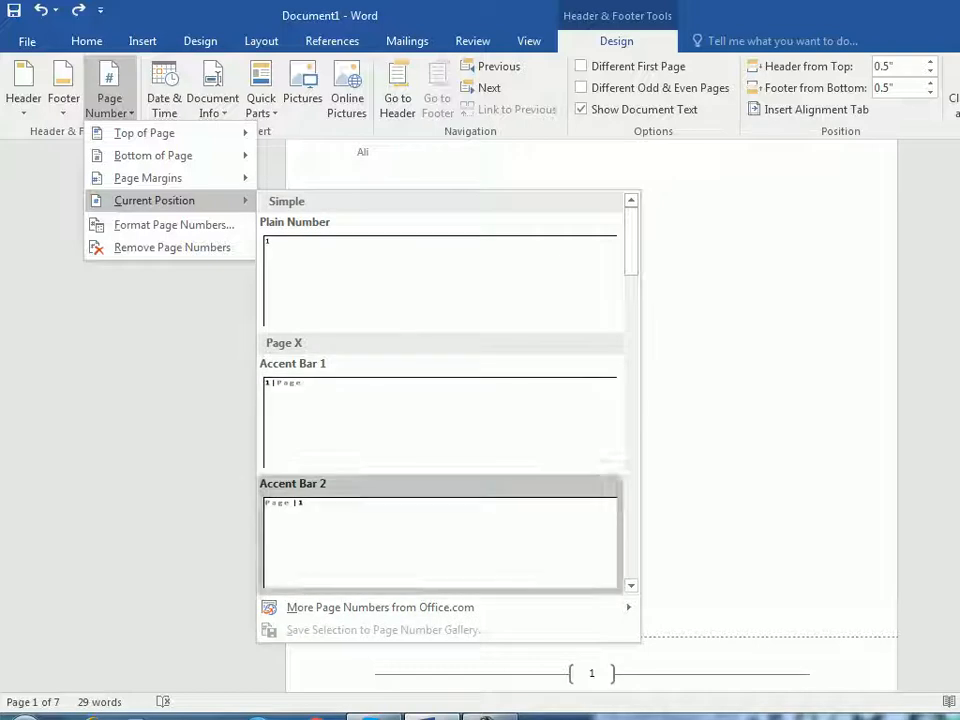
pyautogui.click(440, 415)
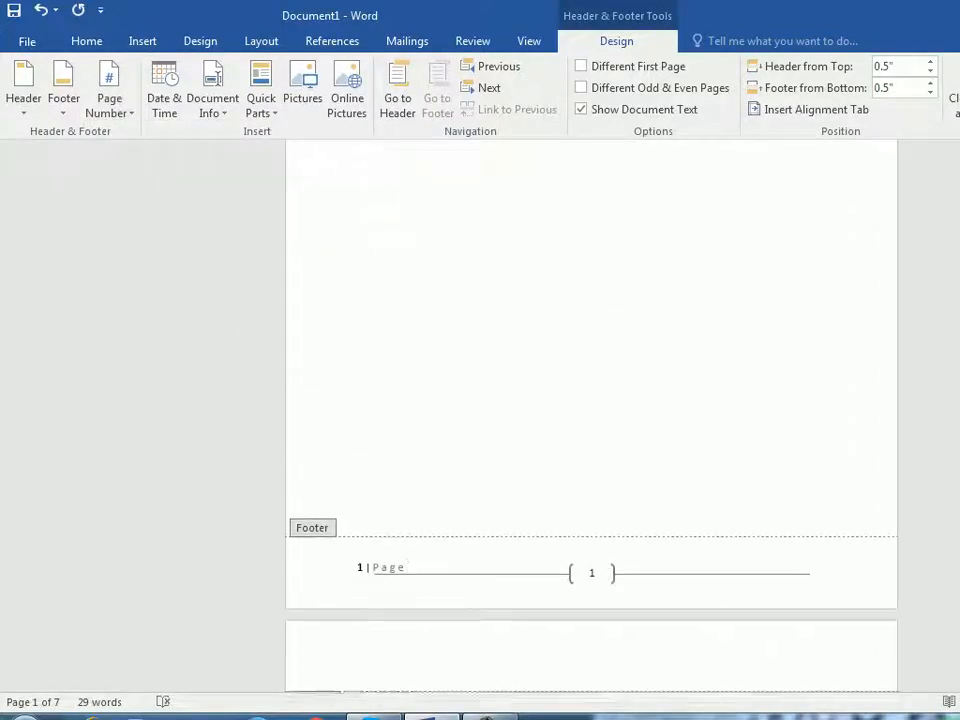
# - Delete the horizontal line behind the bracketed page number in the footer, and select the bracketed number's shape
pyautogui.click(612, 573)
pyautogui.click(540, 573)
pyautogui.press('Delete')
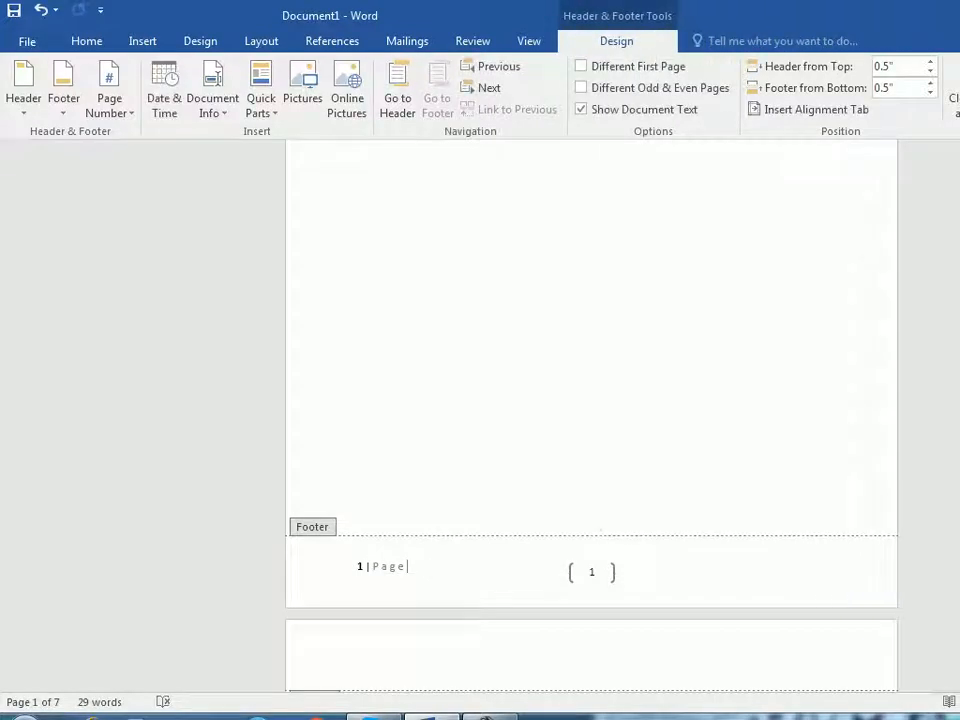
pyautogui.click(592, 572)
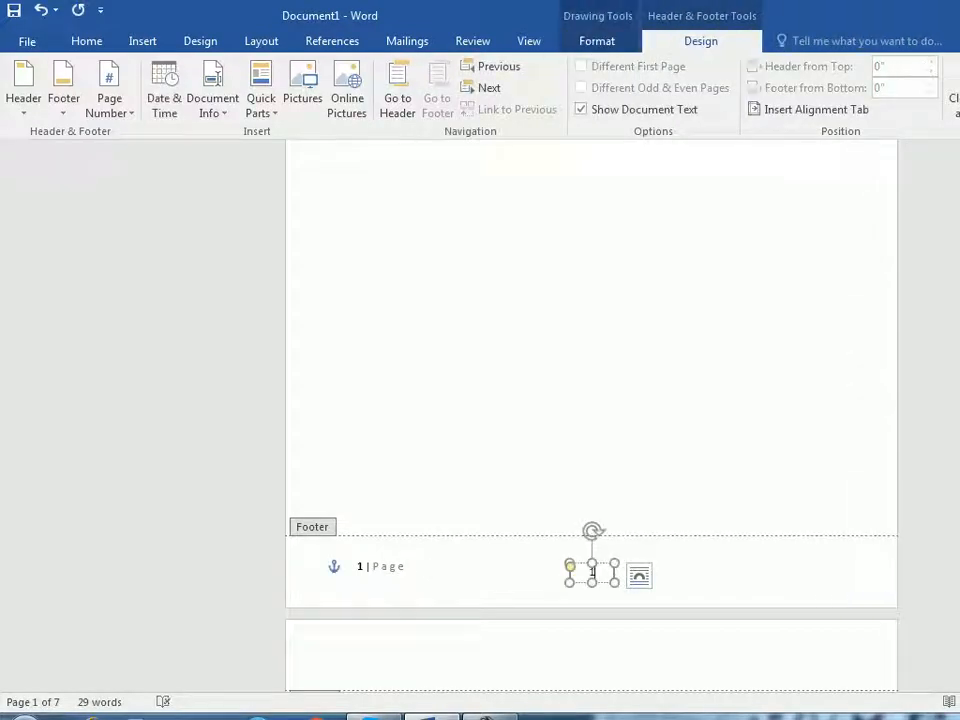
# - Check both footer page numbers on the following pages and return to the page 1 footer
pyautogui.click(109, 100)
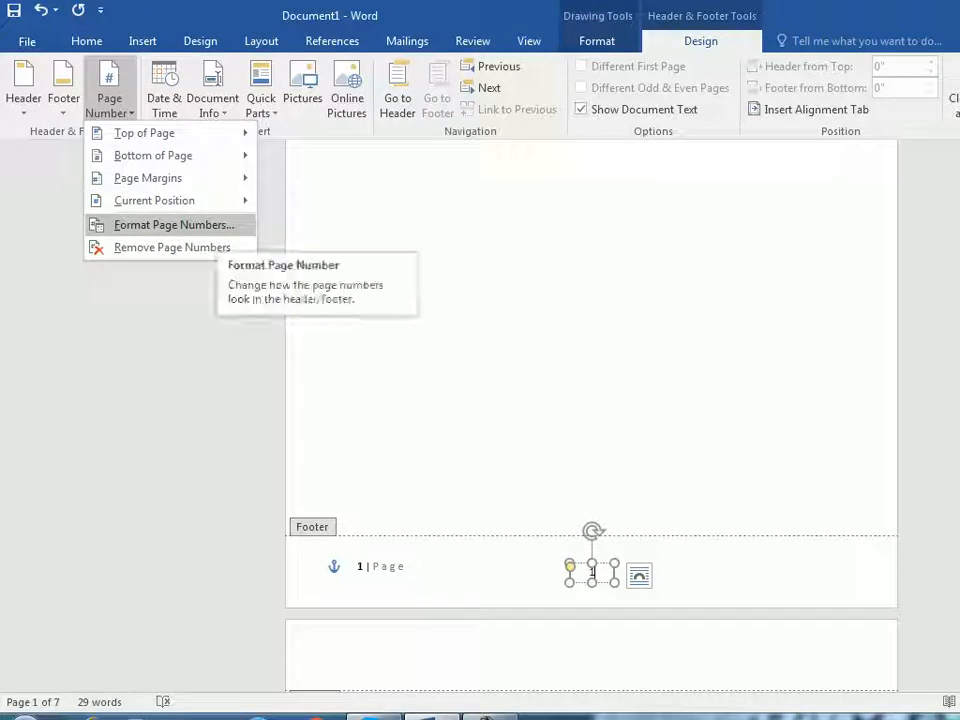
pyautogui.click(714, 573)
pyautogui.doubleClick(714, 573)
pyautogui.scroll(-1, 714, 573)
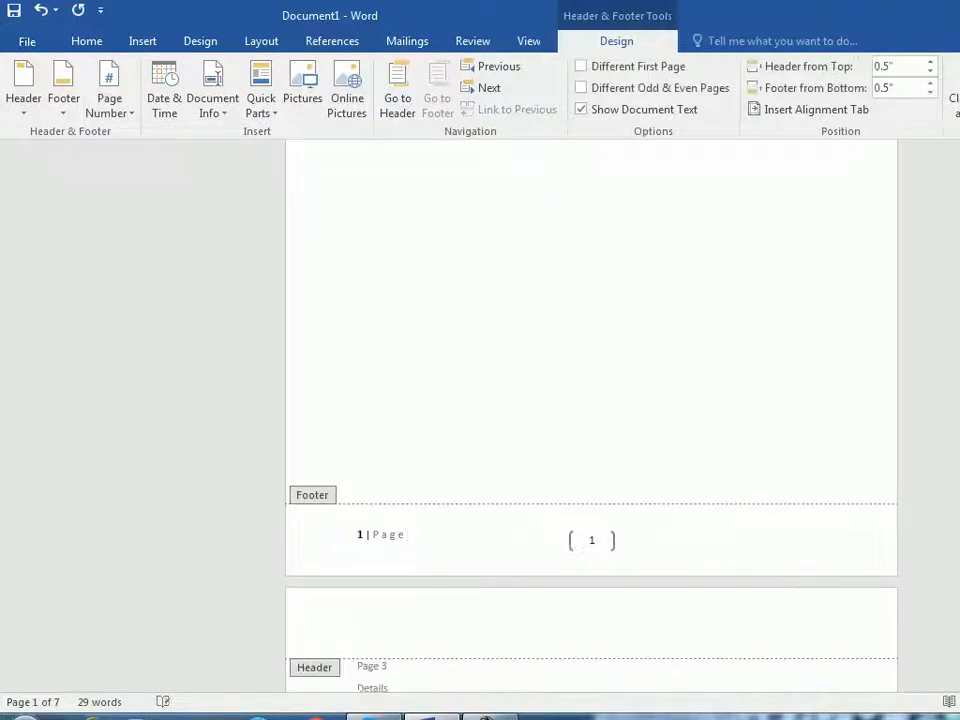
pyautogui.scroll(-2, 592, 415)
pyautogui.scroll(-10, 592, 415)
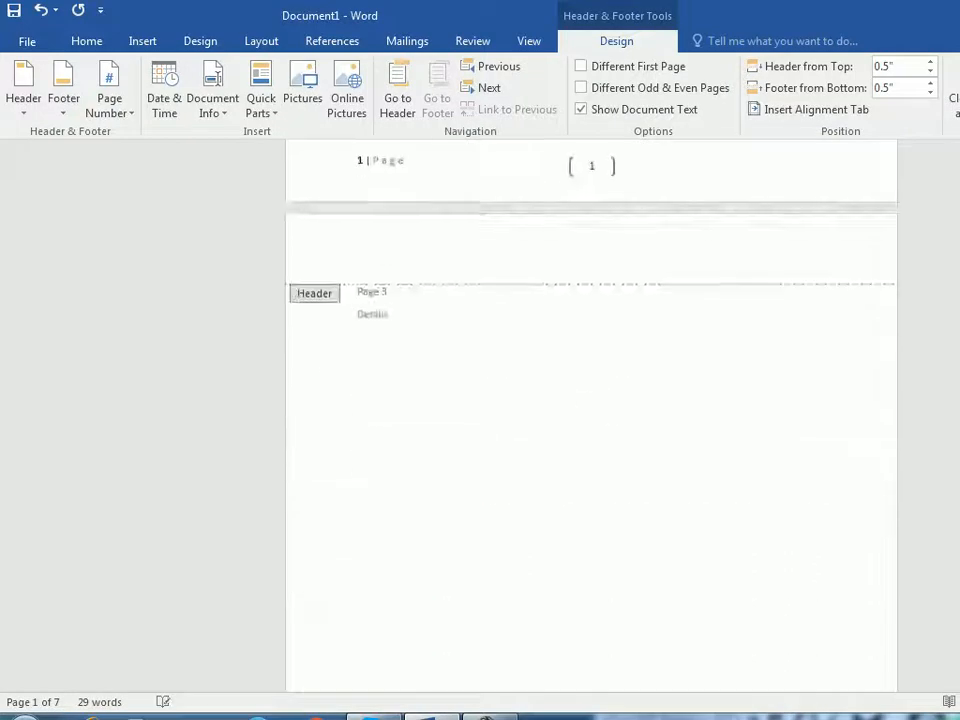
pyautogui.scroll(-15, 592, 415)
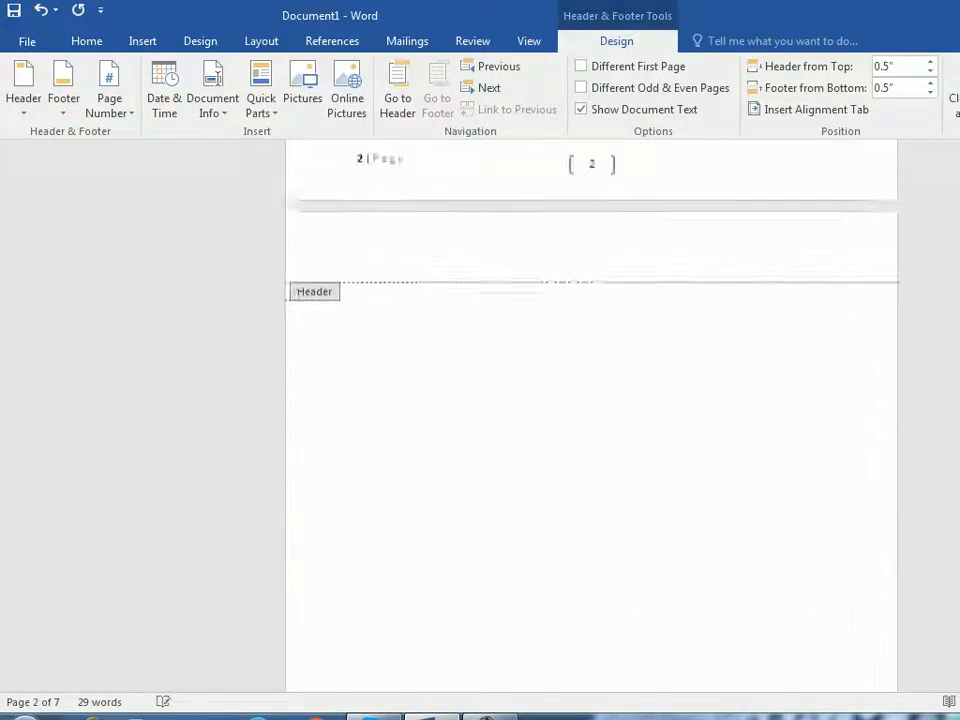
pyautogui.scroll(20, 592, 415)
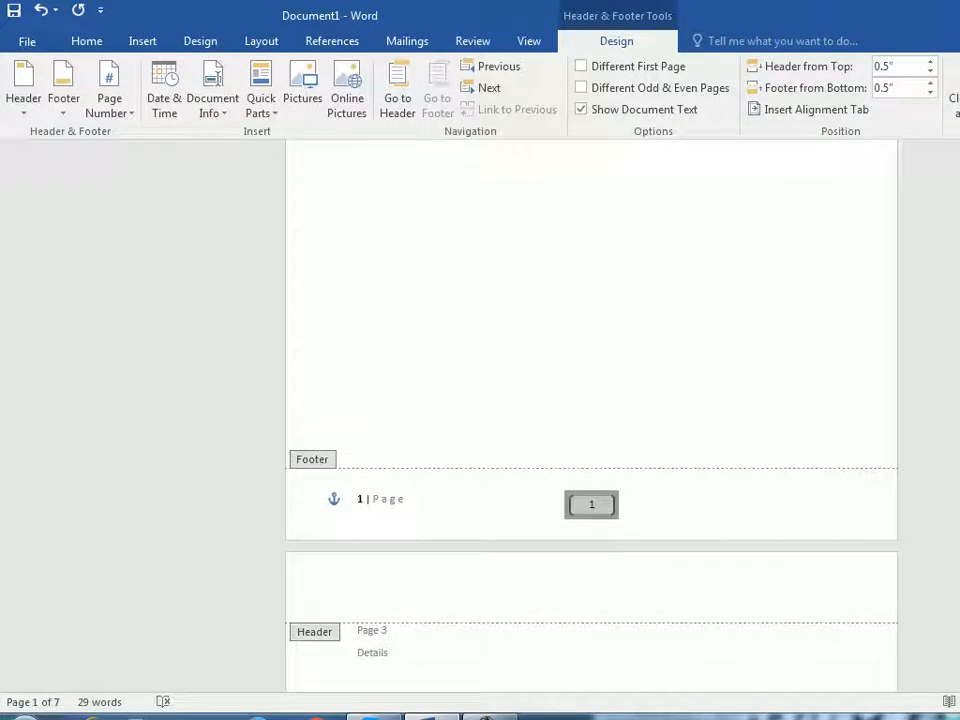
# - Set the page number format to a, b, c, ... and check the lettered numbering in the page footers
pyautogui.click(407, 499)
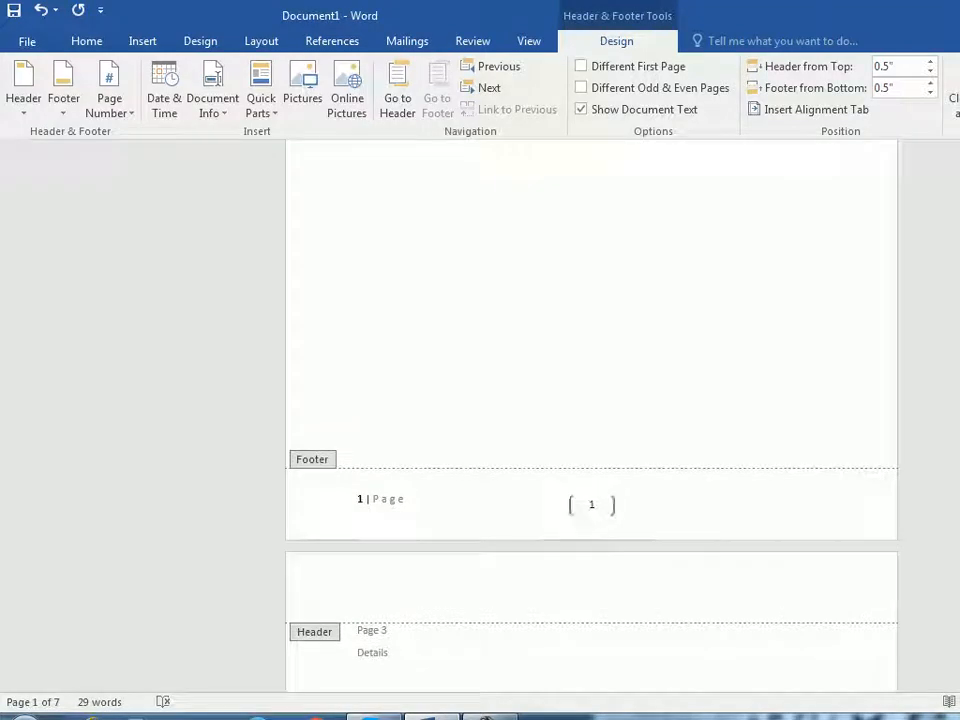
pyautogui.click(109, 103)
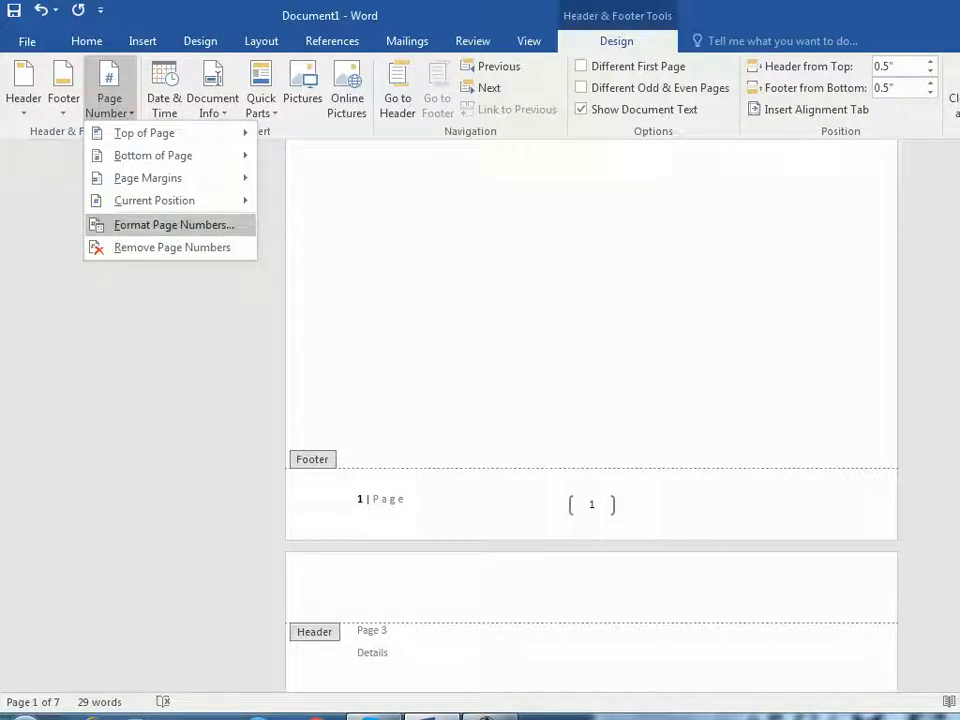
pyautogui.click(174, 225)
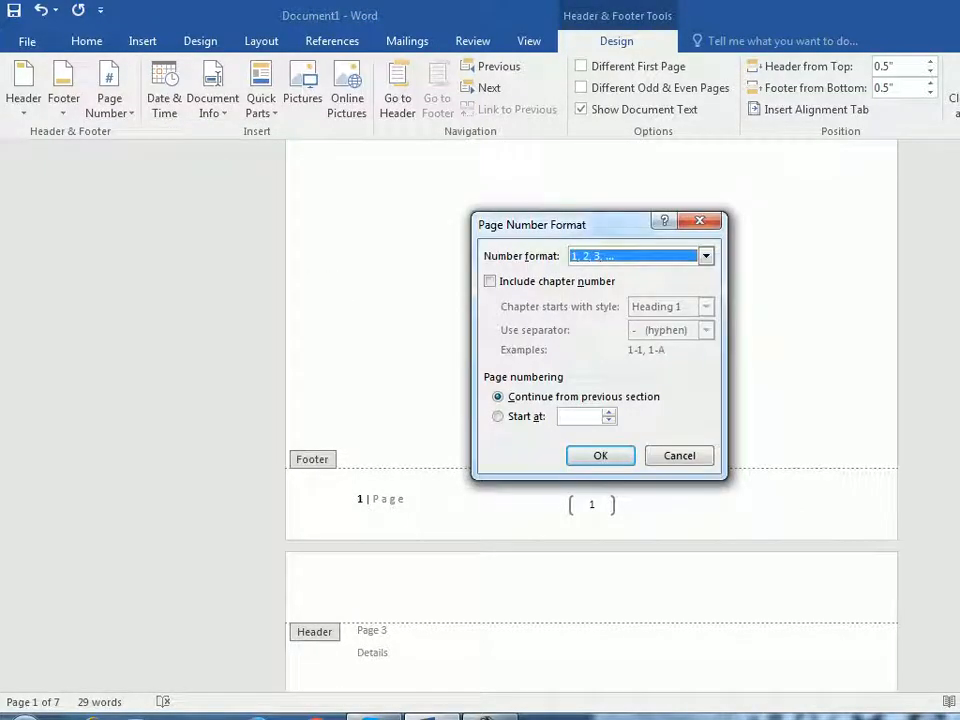
pyautogui.moveTo(570, 225); pyautogui.dragTo(594, 184)
pyautogui.click(729, 215)
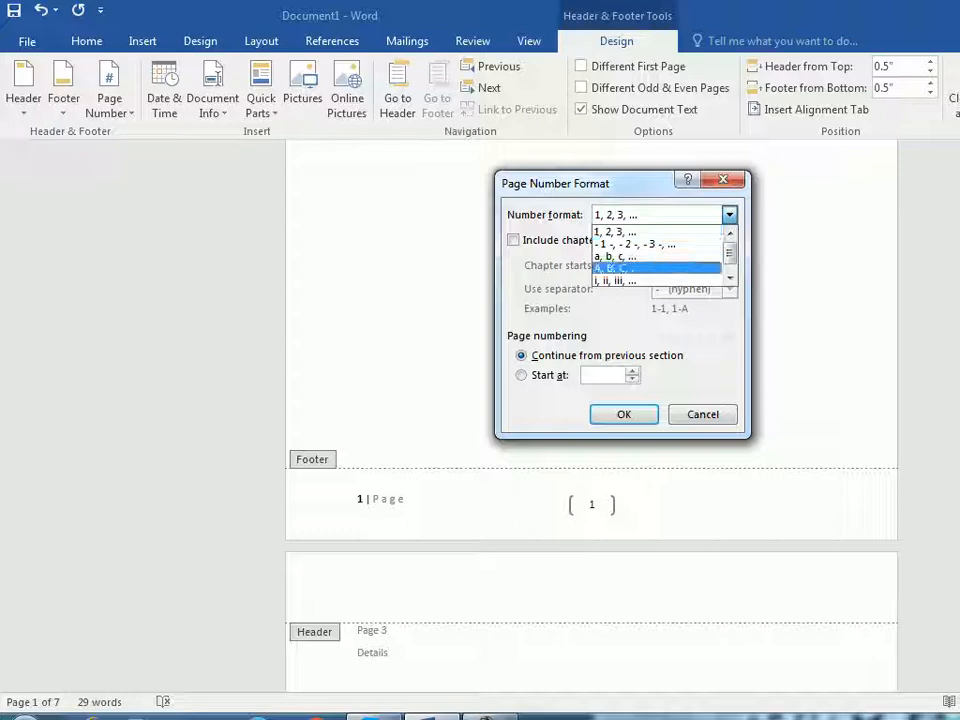
pyautogui.click(616, 257)
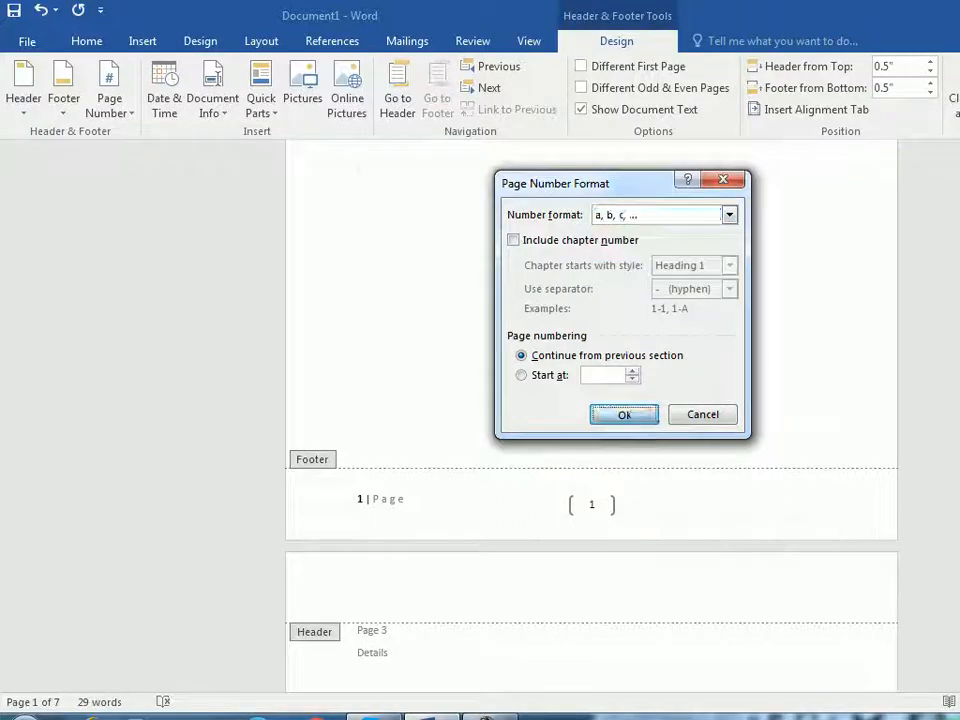
pyautogui.press('Return')
pyautogui.scroll(-5, 591, 400)
pyautogui.scroll(3, 591, 400)
pyautogui.scroll(5, 591, 400)
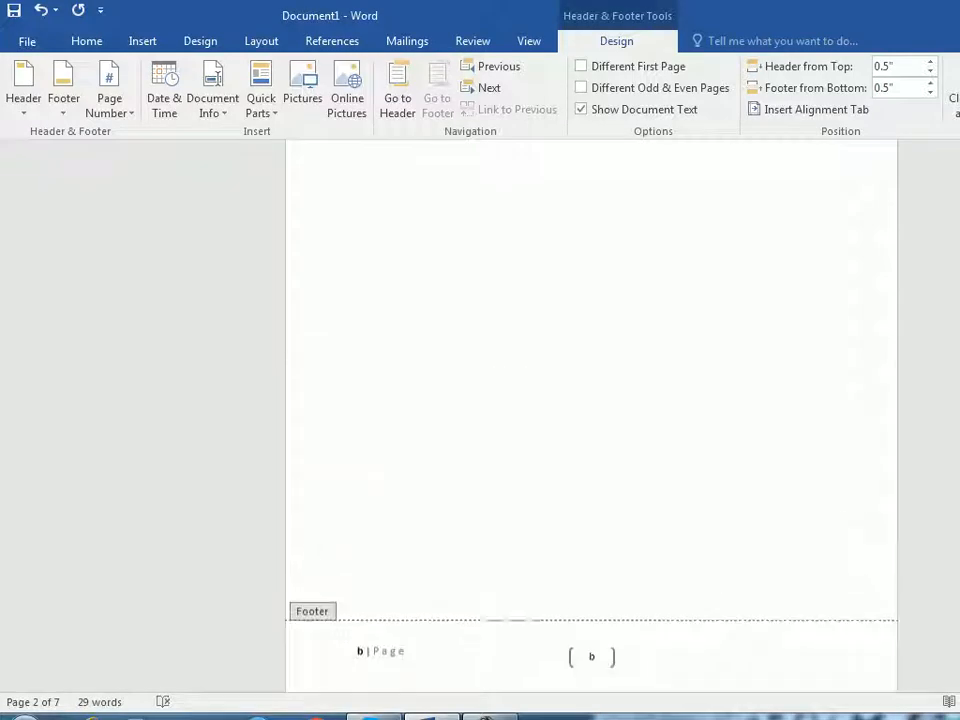
# - Set the page number format back to 1, 2, 3, ...
pyautogui.click(109, 101)
pyautogui.click(173, 224)
pyautogui.click(729, 215)
pyautogui.moveTo(730, 252); pyautogui.dragTo(730, 260)
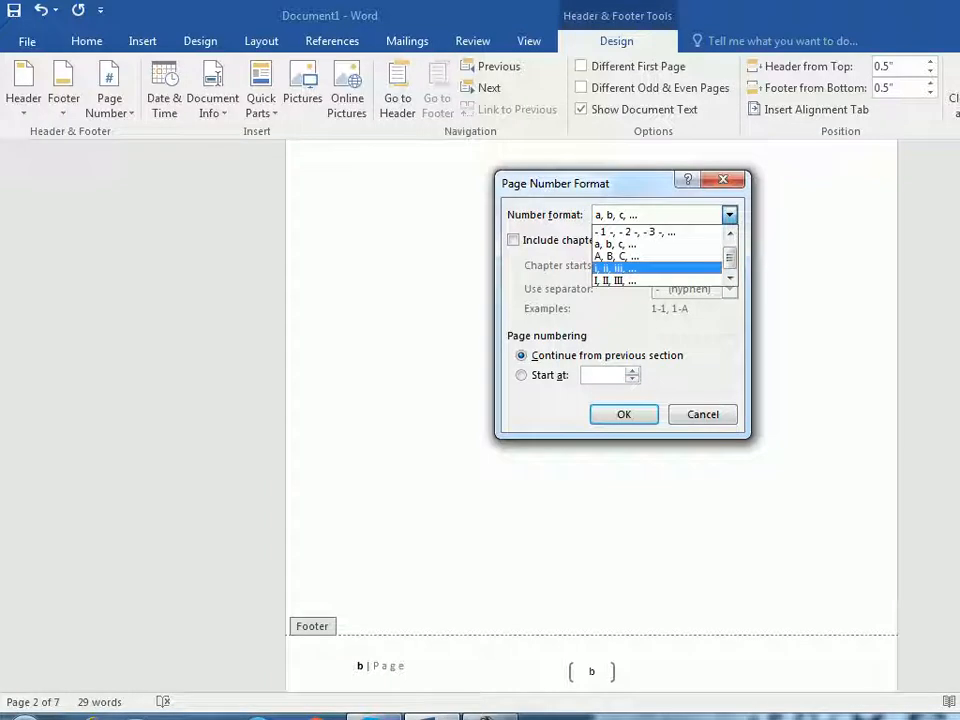
pyautogui.scroll(1, 640, 244)
pyautogui.click(640, 232)
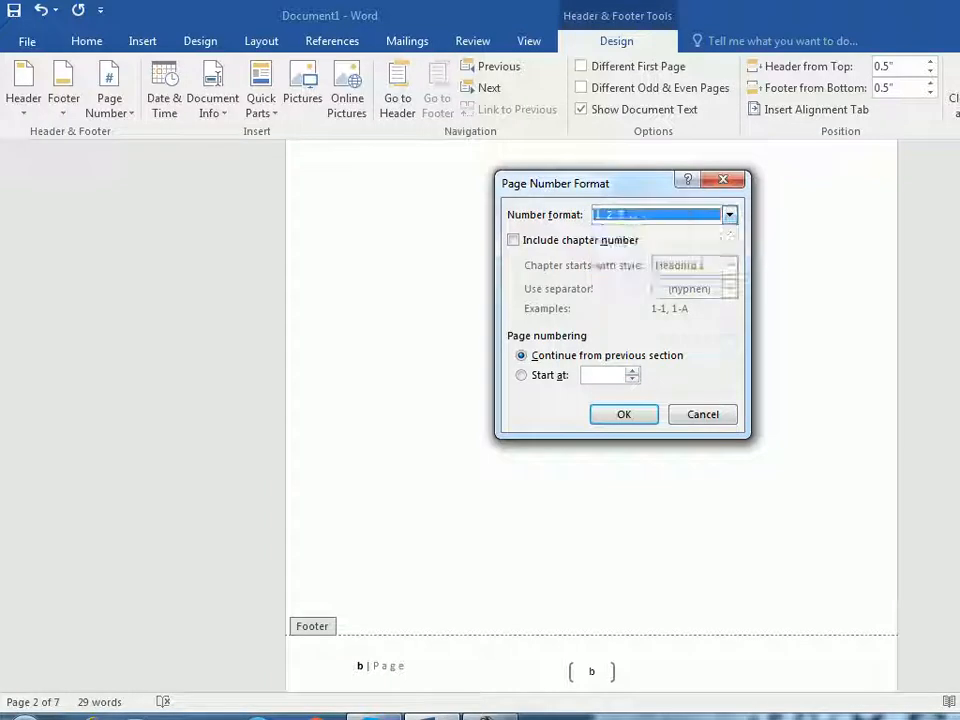
pyautogui.press('Return')
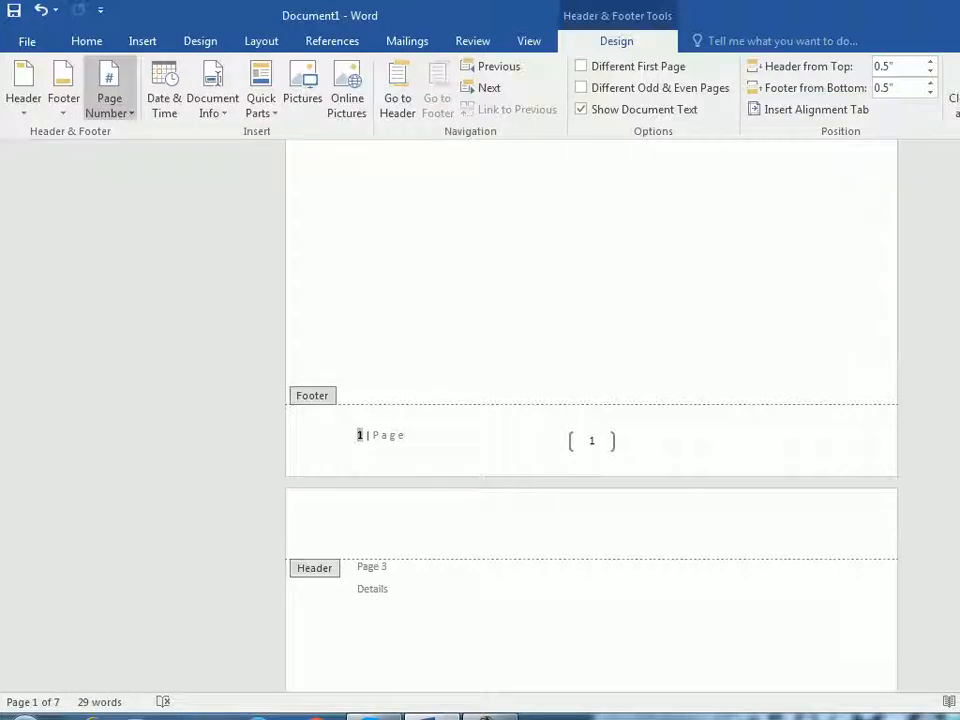
# - Set the page numbering to start at 4 and check the resulting numbers in the footers of the following pages
pyautogui.click(109, 95)
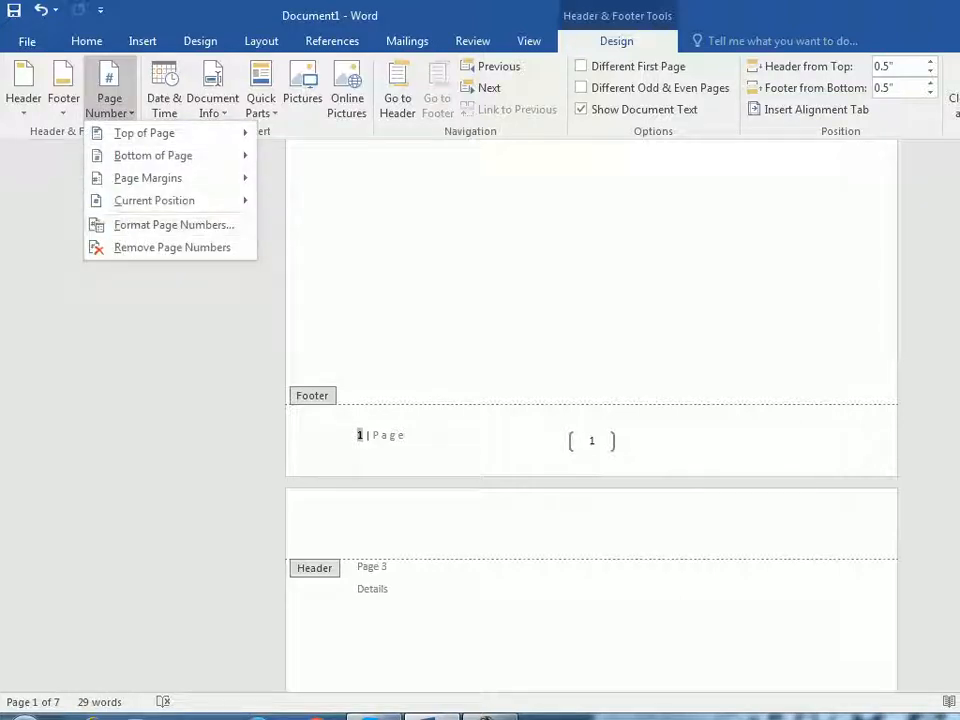
pyautogui.click(173, 224)
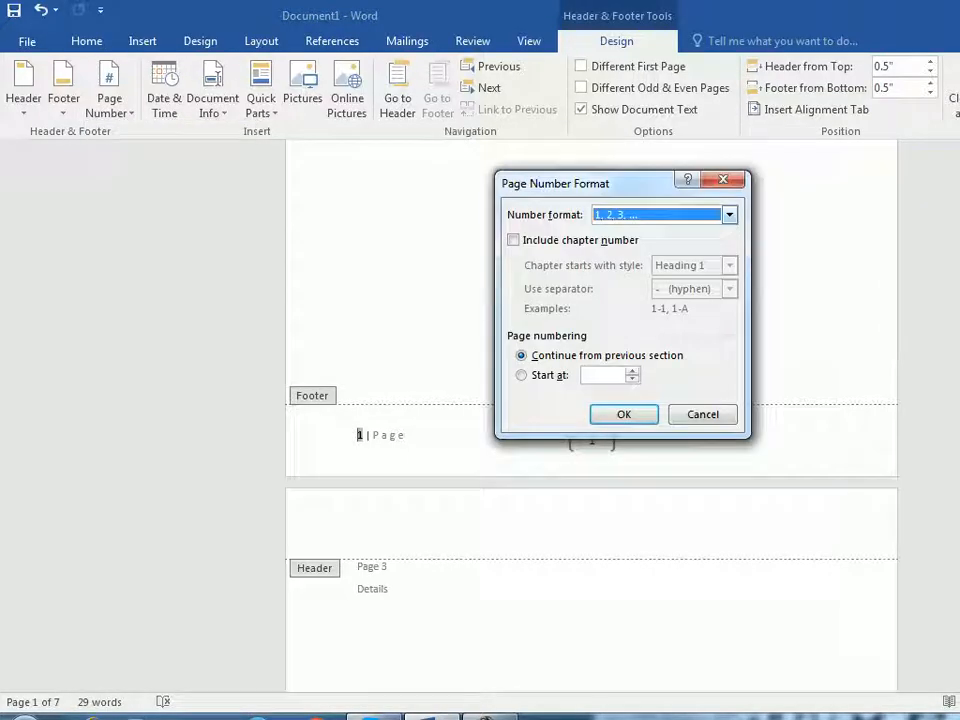
pyautogui.moveTo(602, 184); pyautogui.dragTo(670, 100)
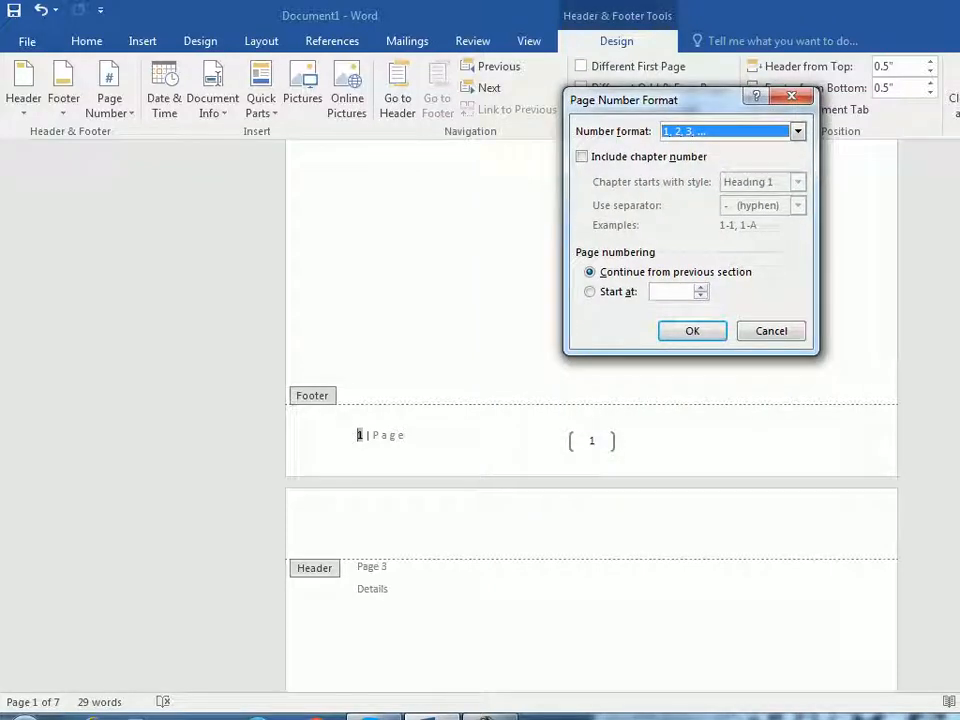
pyautogui.click(590, 292)
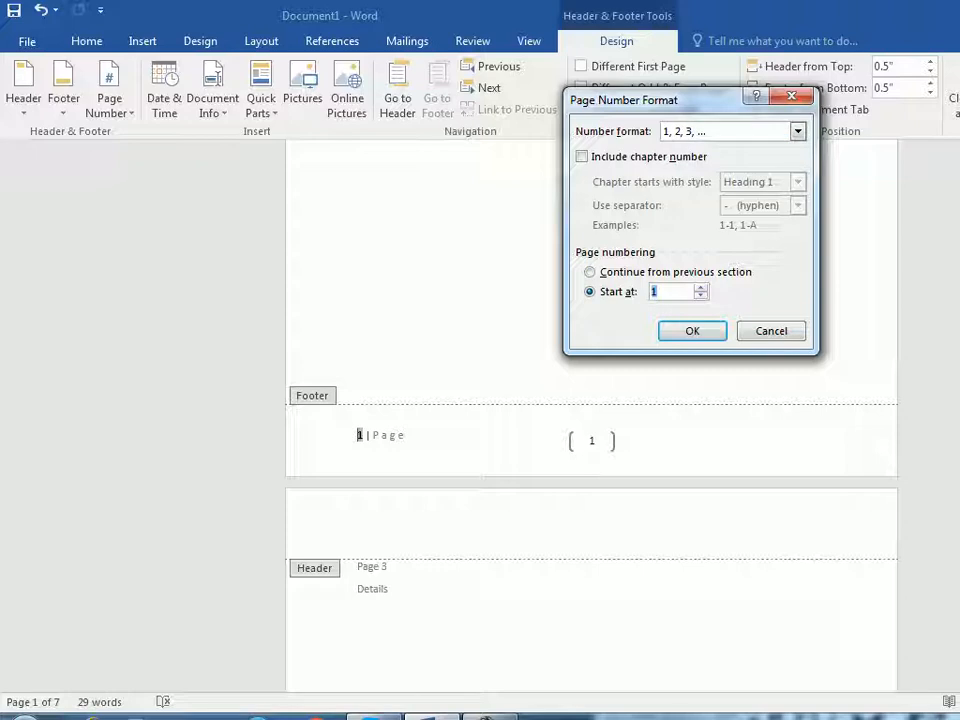
pyautogui.write('4')
pyautogui.press('Return')
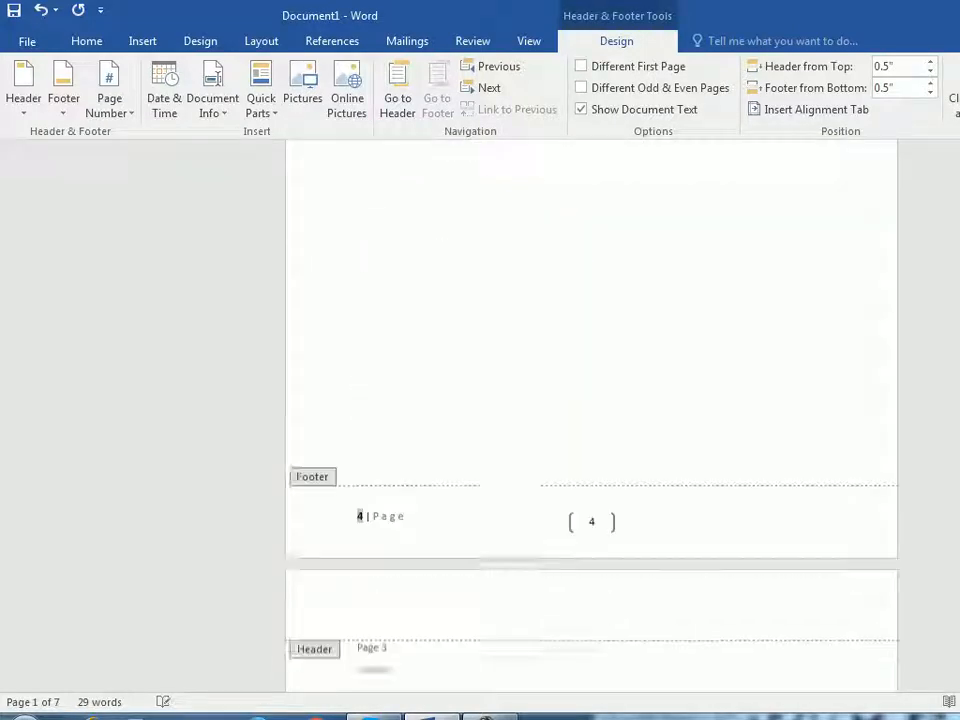
pyautogui.scroll(-10, 591, 415)
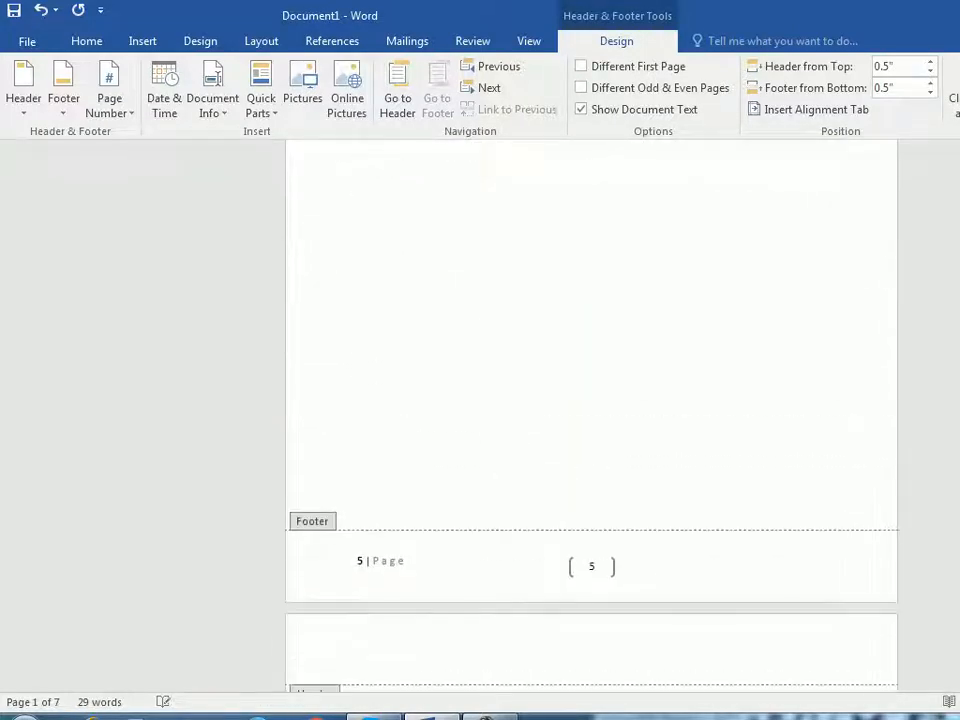
pyautogui.scroll(-6, 591, 415)
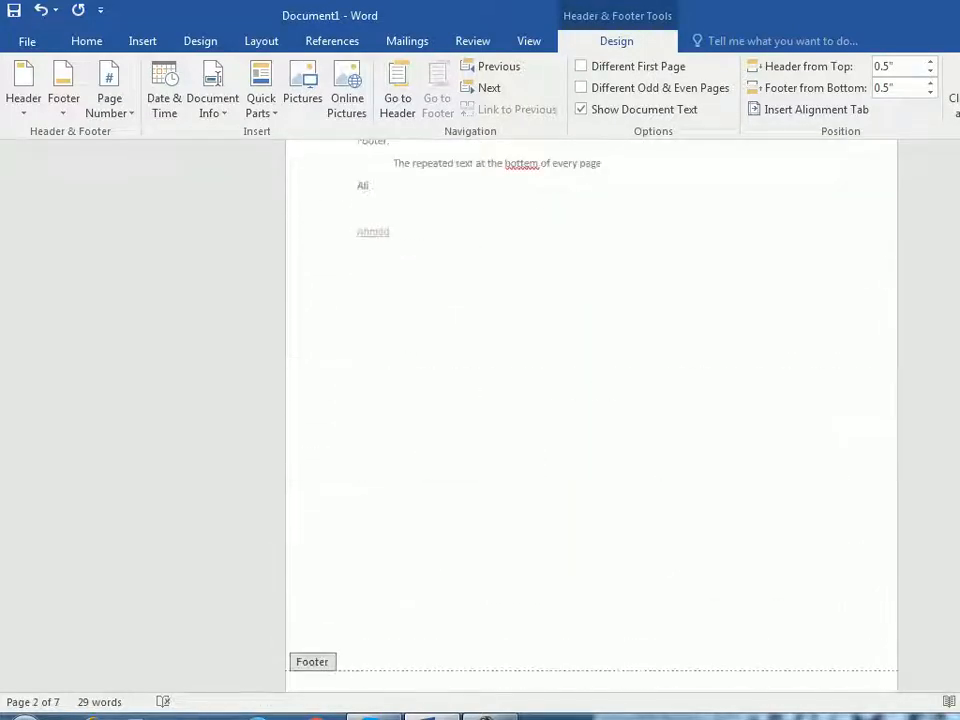
# - Set the page numbering back to continue from the previous section instead of starting at a fixed number
pyautogui.click(109, 100)
pyautogui.click(173, 224)
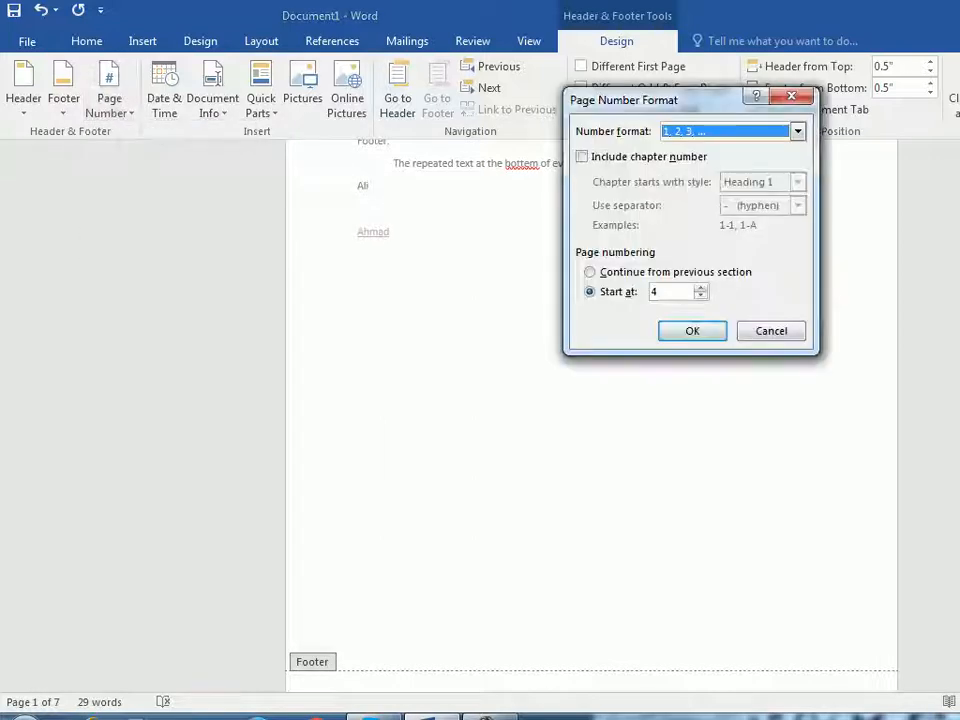
pyautogui.write('1')
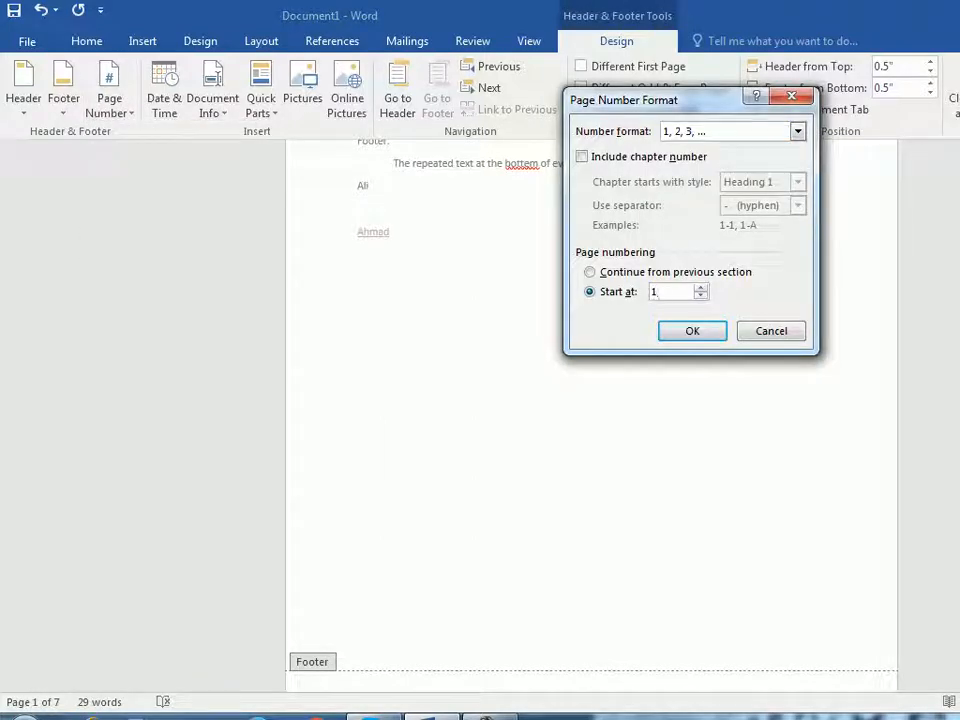
pyautogui.click(590, 272)
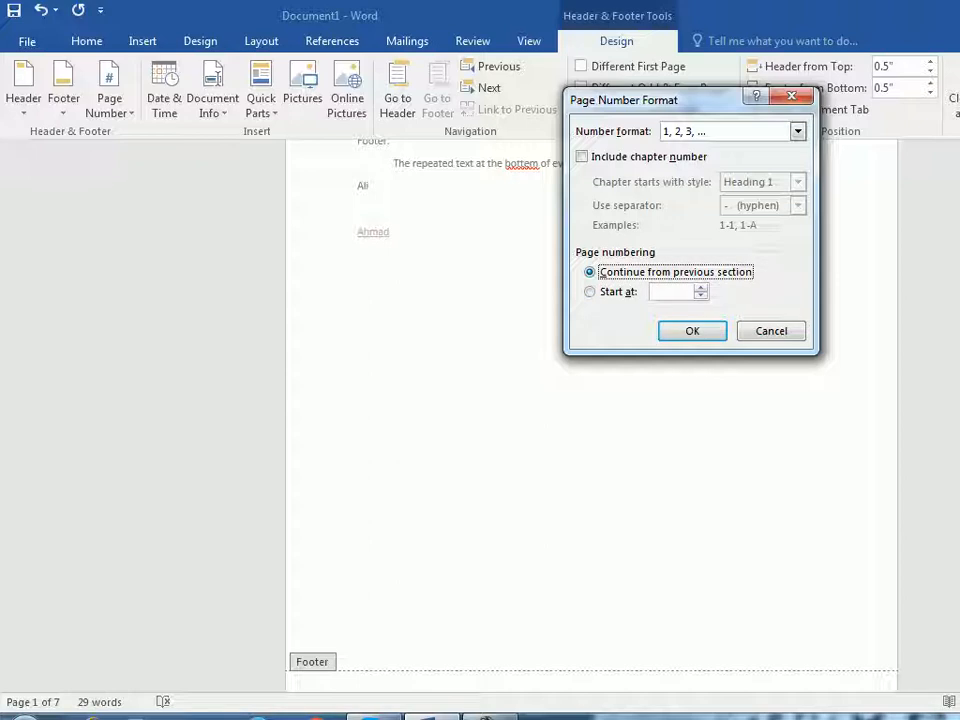
pyautogui.press('Return')
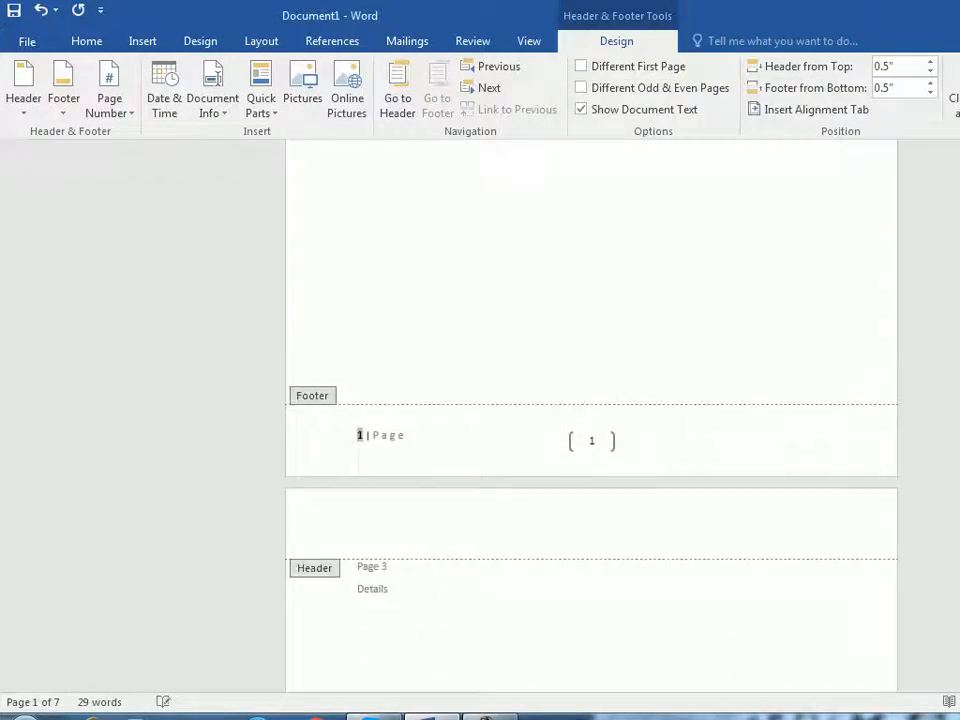
# - Remove the page numbers from the document using the Remove Page Numbers command
pyautogui.scroll(5, 592, 415)
pyautogui.click(109, 92)
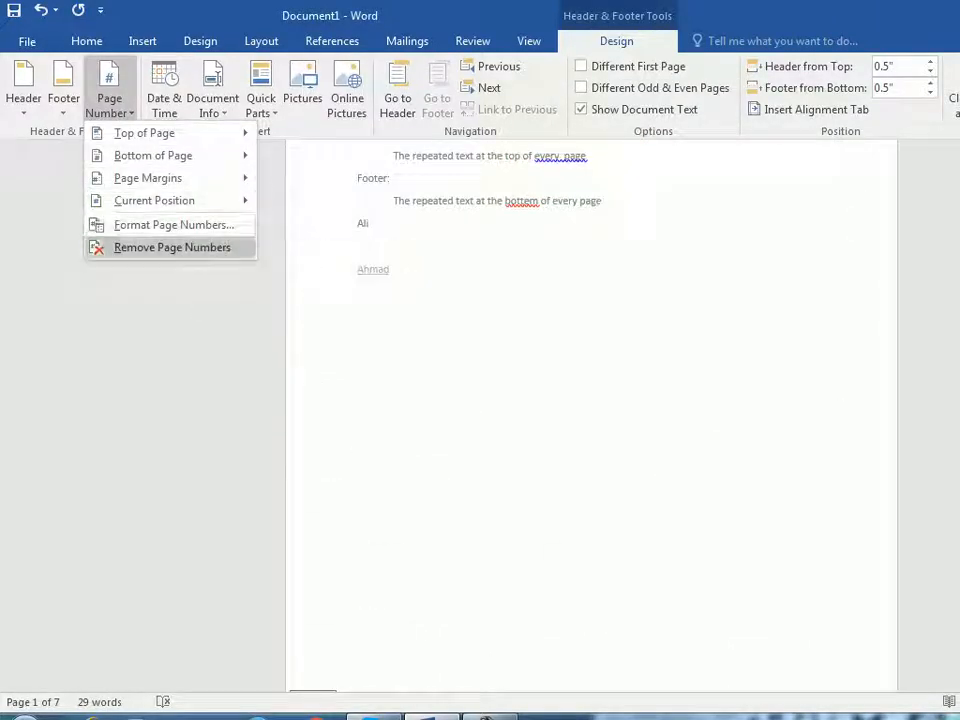
pyautogui.click(172, 247)
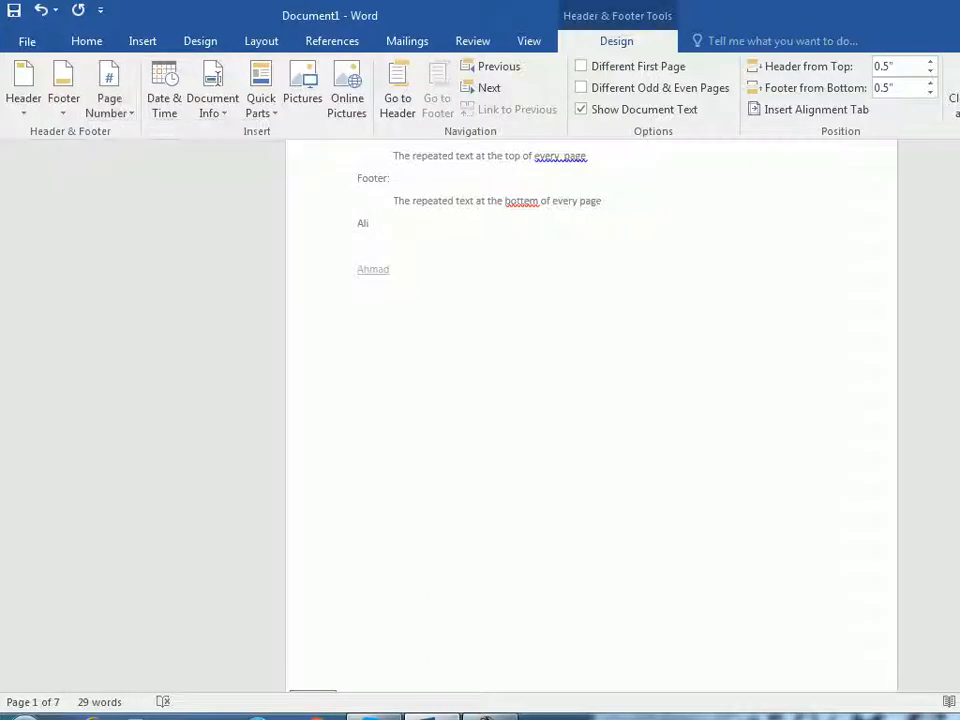